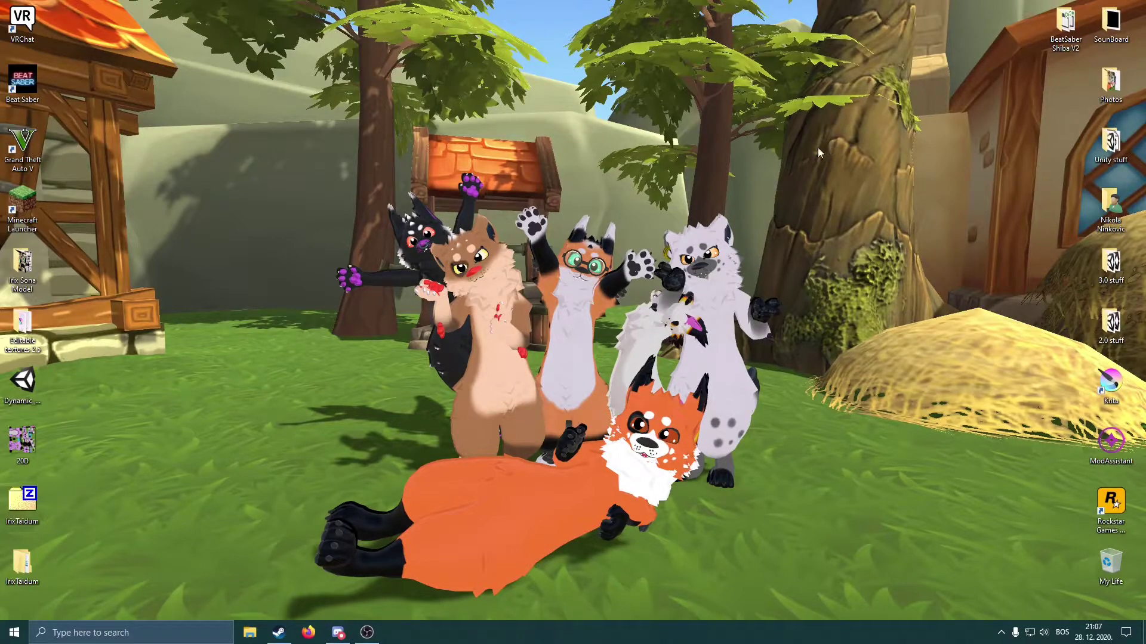
# Move the IrixTaidum folder to an open area of the desktop and open it.
pyautogui.moveTo(29, 558); pyautogui.dragTo(82, 543)
pyautogui.moveTo(288, 288); pyautogui.dragTo(291, 281)
pyautogui.moveTo(253, 242); pyautogui.dragTo(251, 239)
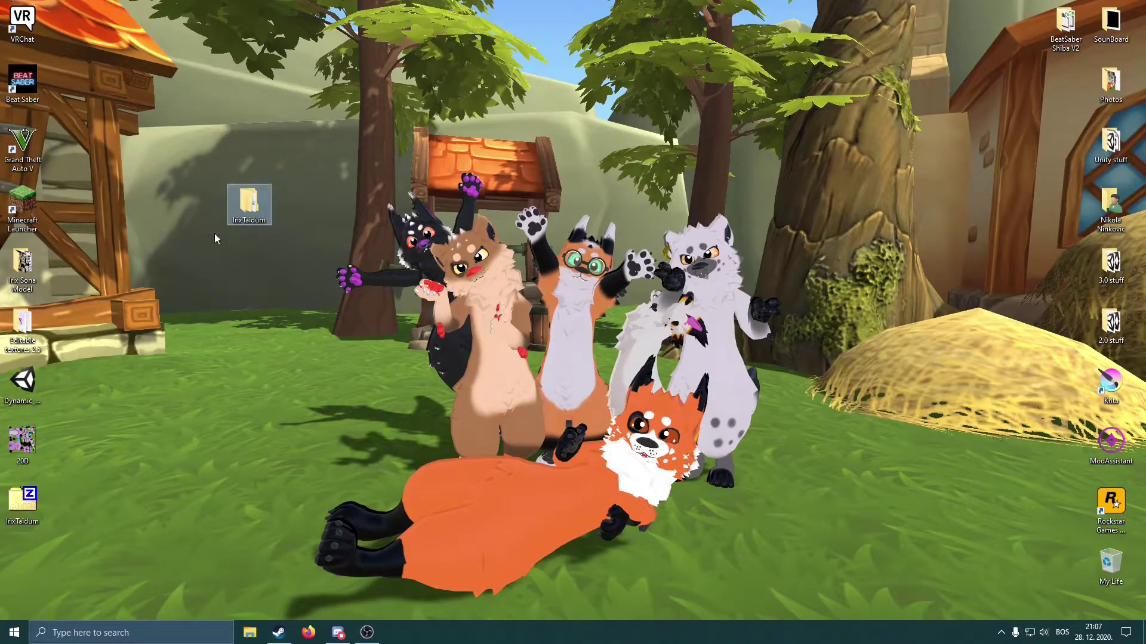
pyautogui.moveTo(156, 130); pyautogui.dragTo(331, 273)
pyautogui.doubleClick(245, 206)
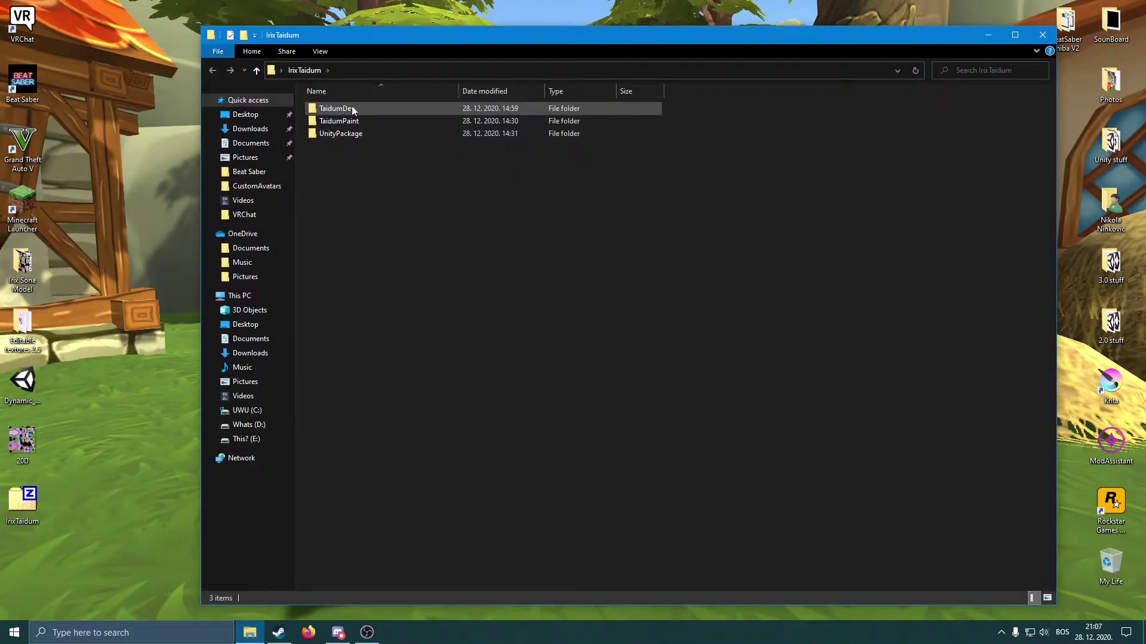
pyautogui.moveTo(337, 155); pyautogui.dragTo(477, 104)
pyautogui.moveTo(404, 241); pyautogui.dragTo(607, 106)
pyautogui.moveTo(722, 210); pyautogui.dragTo(432, 241)
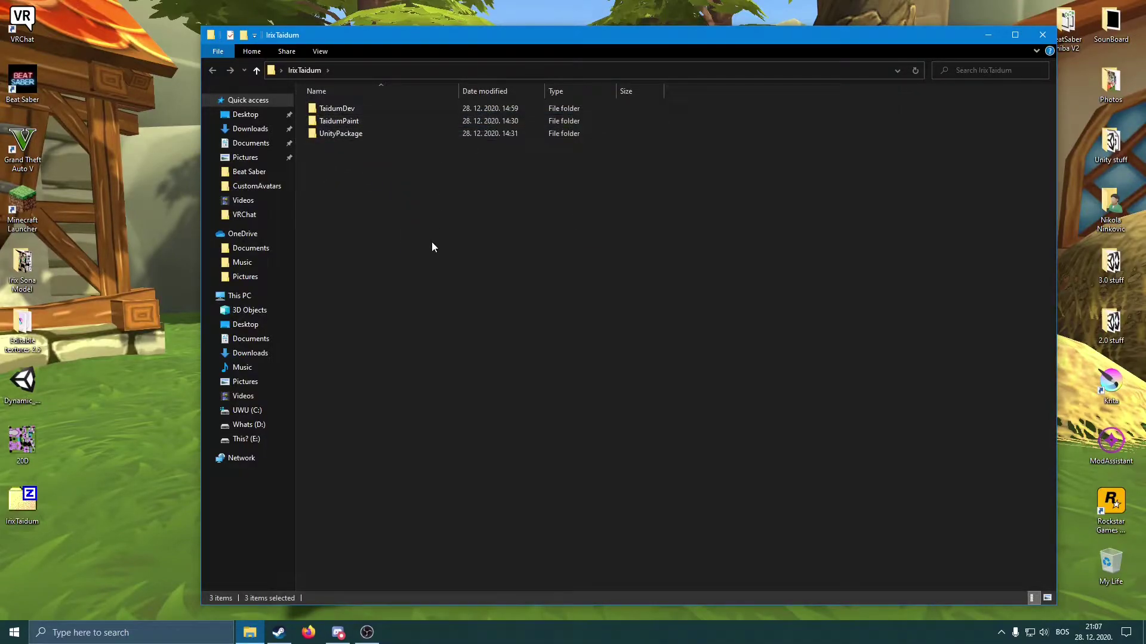
# Move TaidumUnityPackage out of the UnityPackage folder onto the desktop, and close the folder window.
pyautogui.click(344, 134)
pyautogui.doubleClick(344, 133)
pyautogui.moveTo(339, 109); pyautogui.dragTo(140, 121)
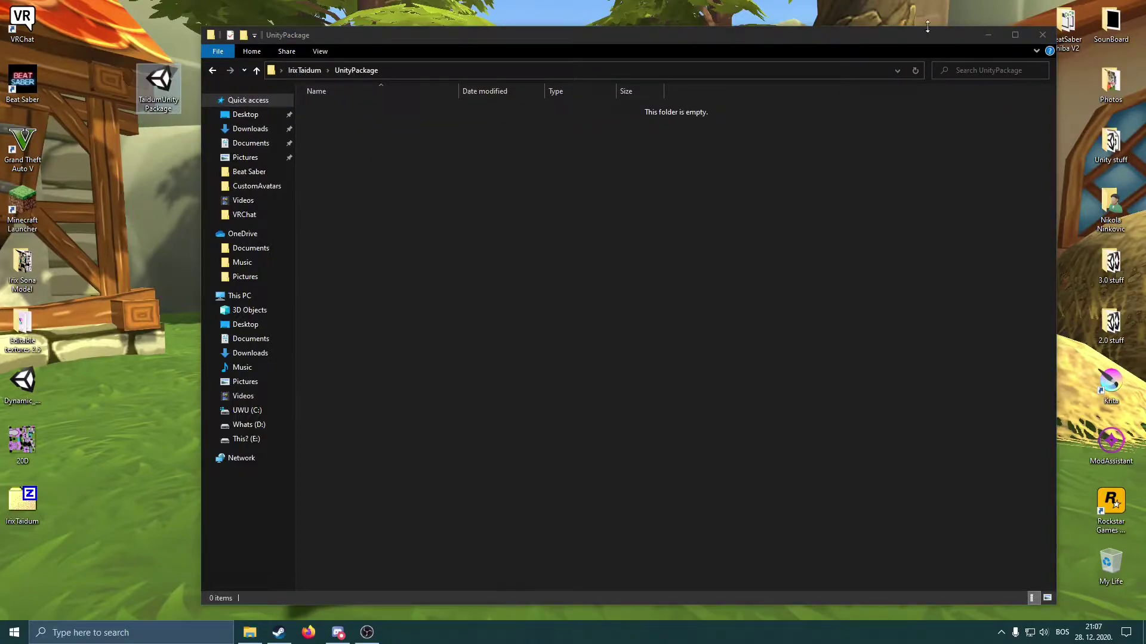
pyautogui.click(1041, 35)
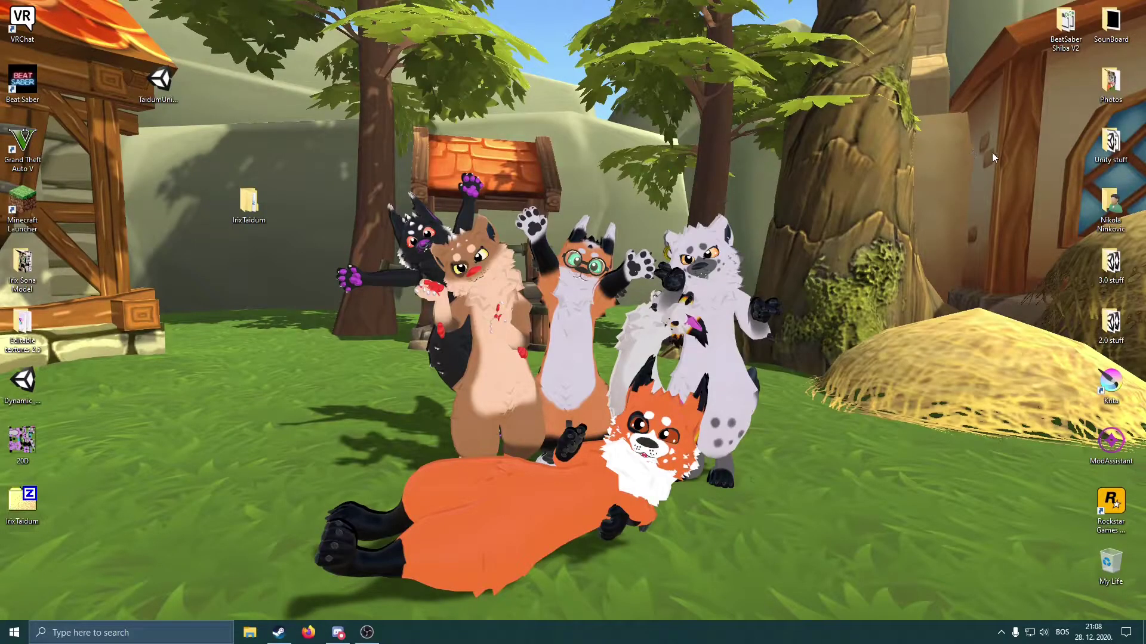
# Launch Unity 2018.4.20f1 (64-bit) from the Unity stuff desktop folder and close the folder window.
pyautogui.doubleClick(1111, 143)
pyautogui.scroll(-10, 497, 368)
pyautogui.scroll(-3, 467, 384)
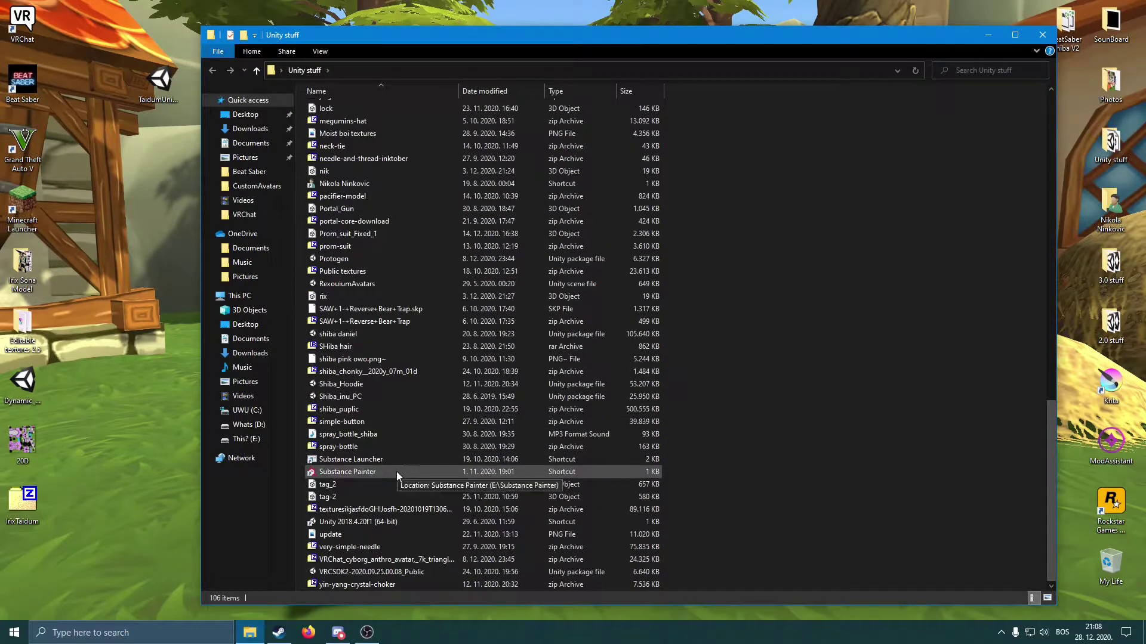
pyautogui.click(357, 521)
pyautogui.doubleClick(361, 522)
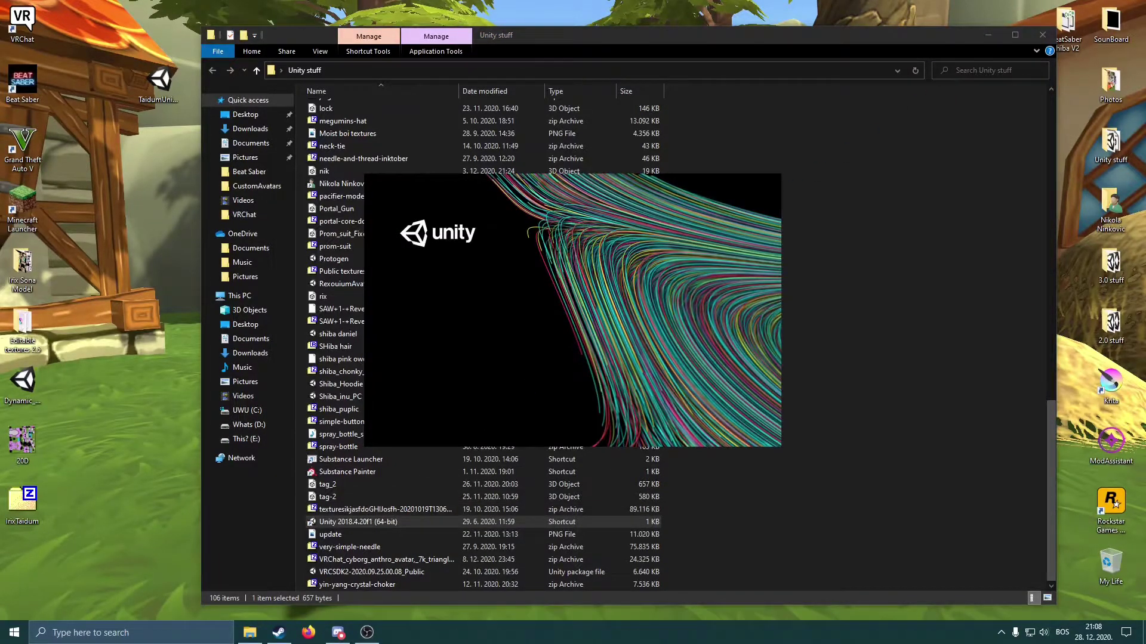
pyautogui.click(1041, 35)
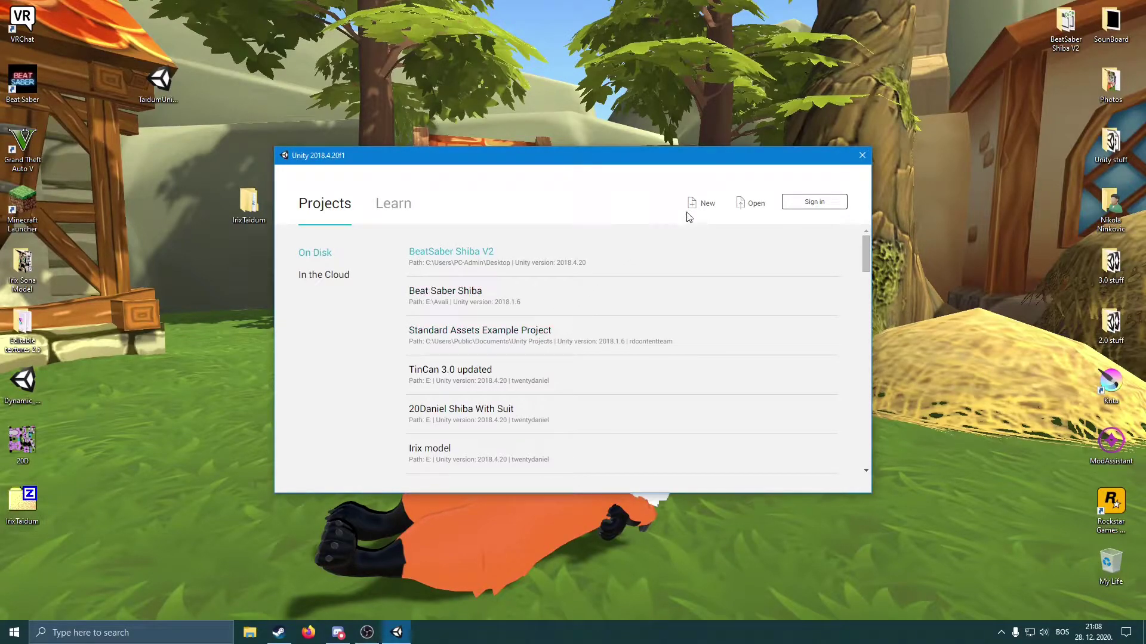
# Create a new 3D project named "Irix Model 20Daniel" on drive E:.
pyautogui.click(701, 204)
pyautogui.click(558, 284)
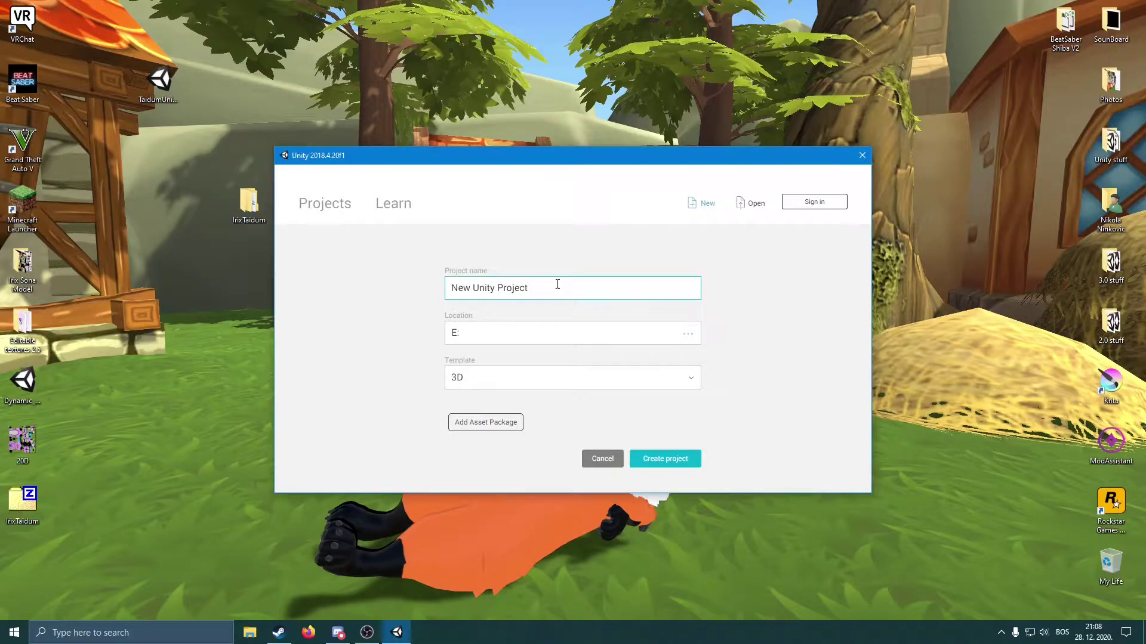
pyautogui.hotkey('ctrl', 'a')
pyautogui.write('+Iri')
pyautogui.press('BackSpace')
pyautogui.press('BackSpace')
pyautogui.press('BackSpace')
pyautogui.press('BackSpace')
pyautogui.write('Irix Model 20Daniel')
pyautogui.click(659, 462)
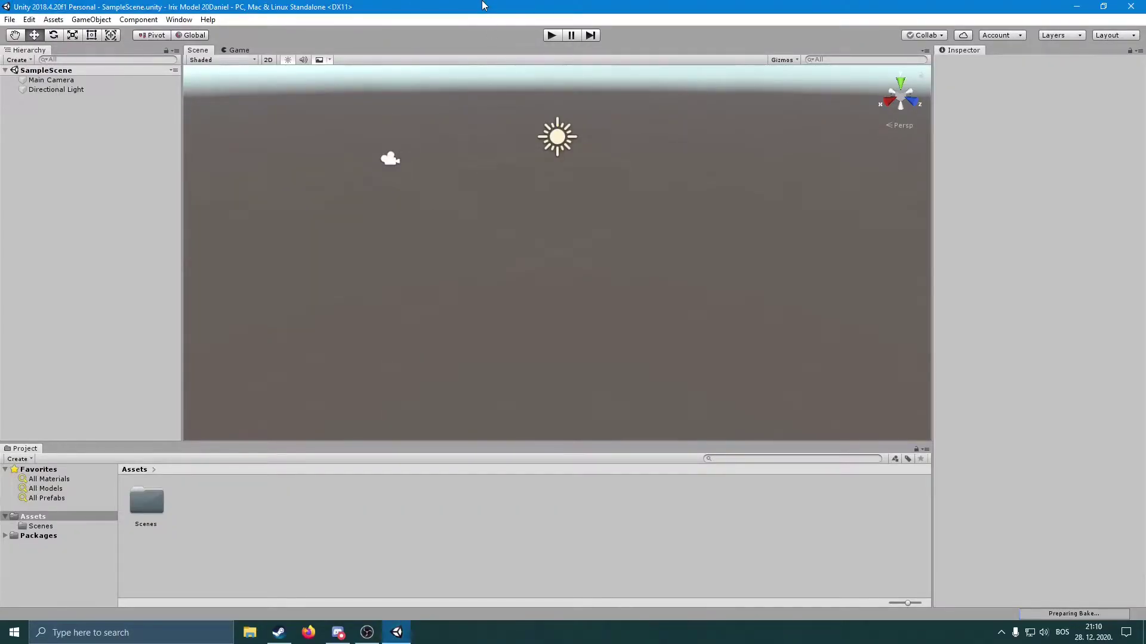
# Shrink the Unity editor out of full screen and reposition it so the desktop icons show around it.
pyautogui.moveTo(485, 6); pyautogui.dragTo(562, 37)
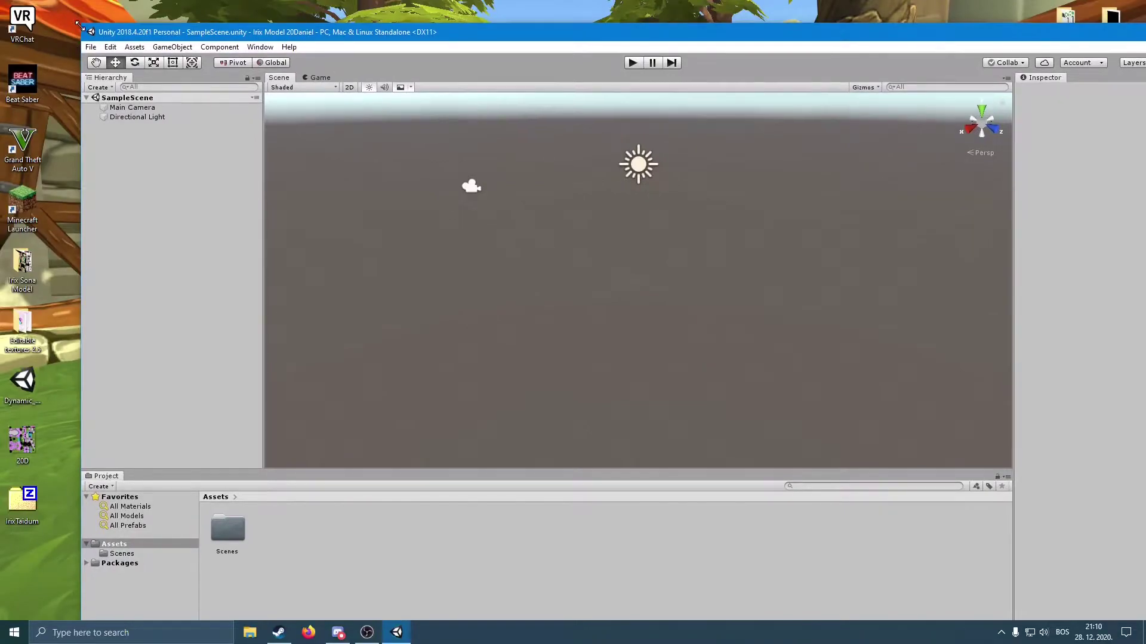
pyautogui.moveTo(81, 24); pyautogui.dragTo(385, 157)
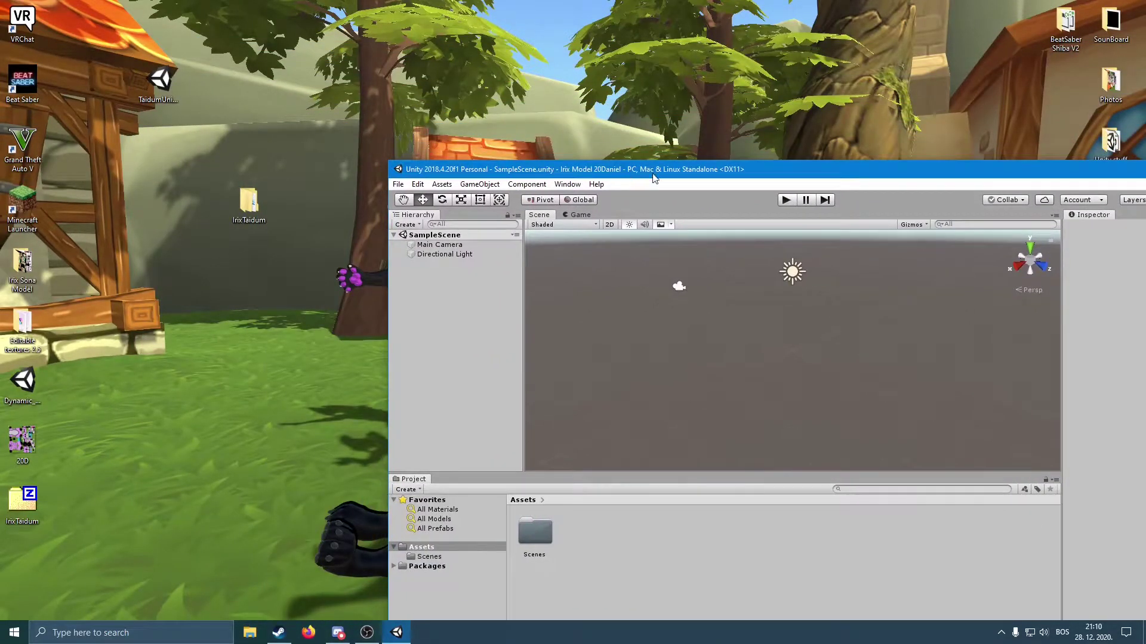
pyautogui.moveTo(784, 167); pyautogui.dragTo(650, 61)
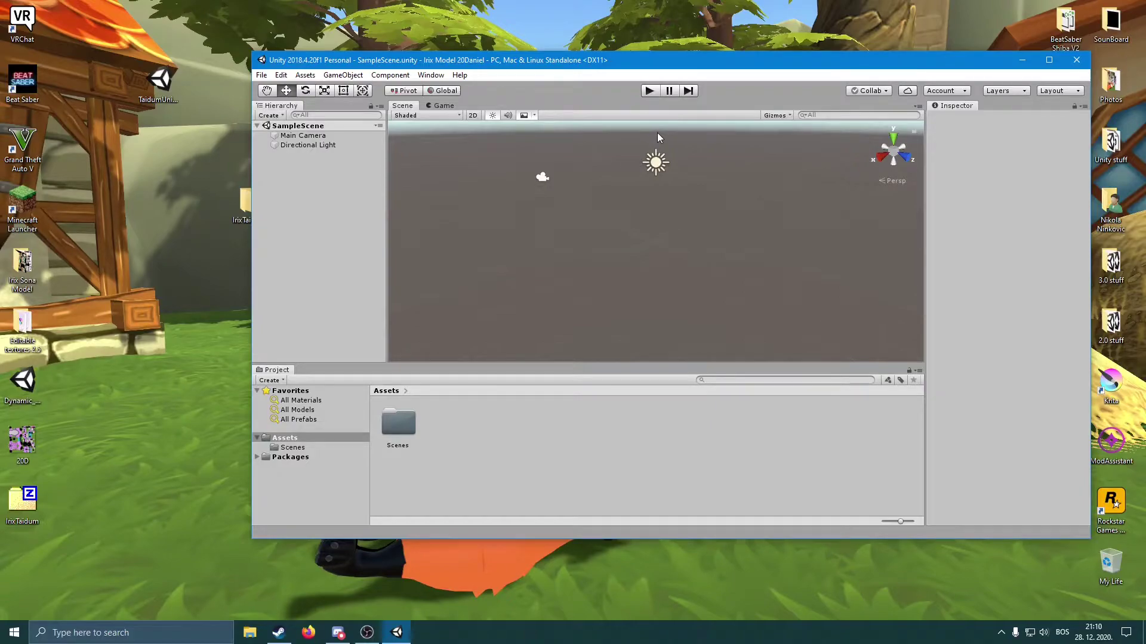
pyautogui.click(305, 76)
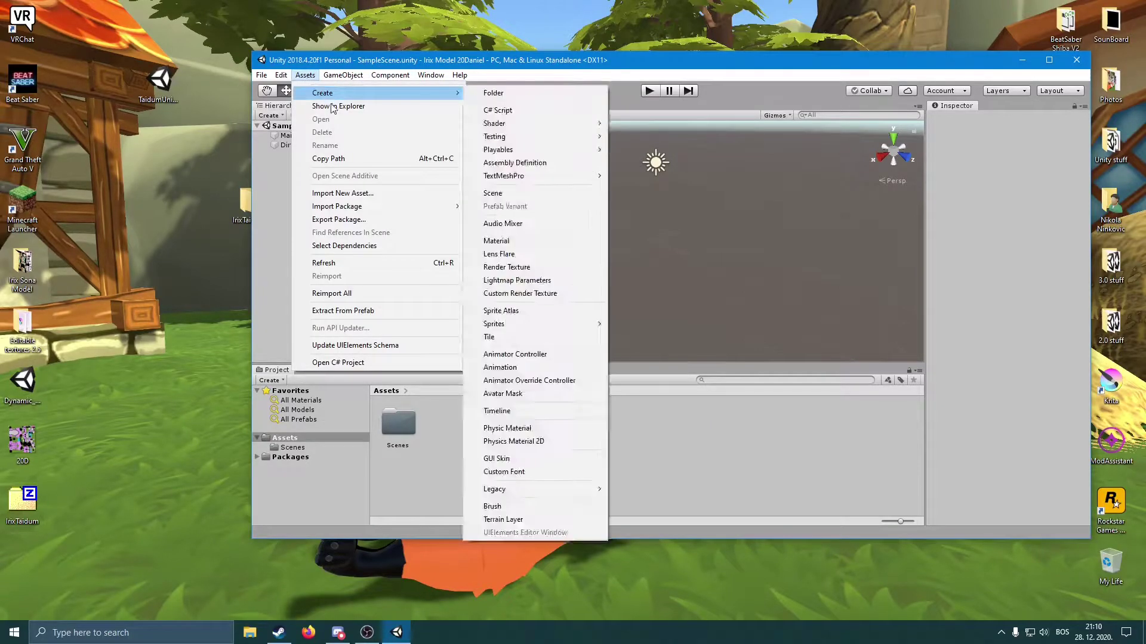
pyautogui.moveTo(382, 205)
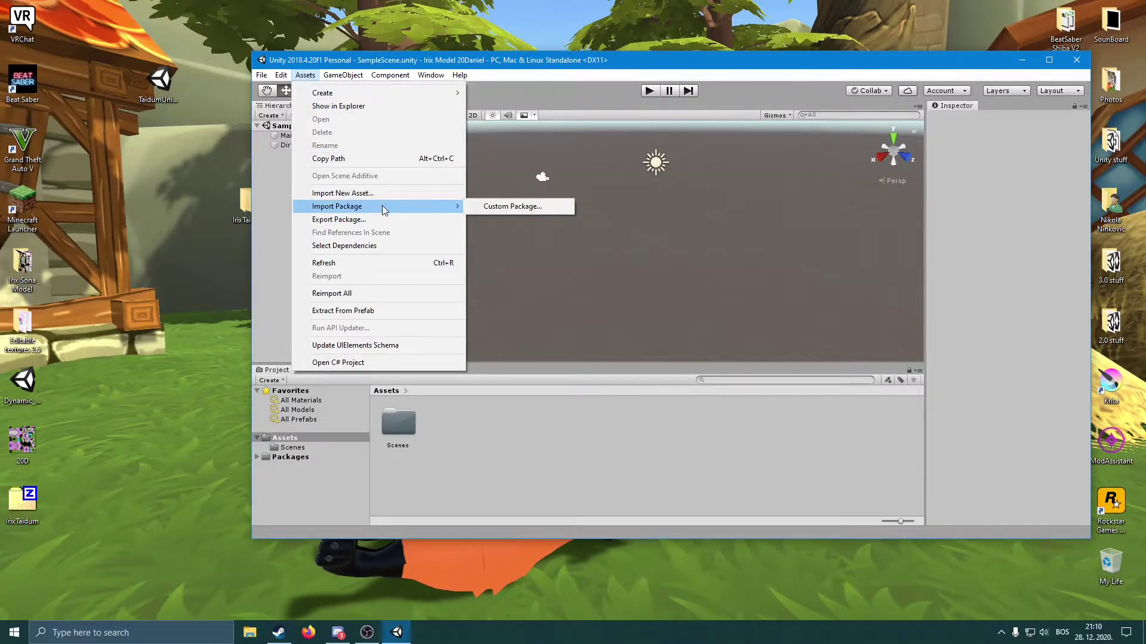
pyautogui.click(514, 208)
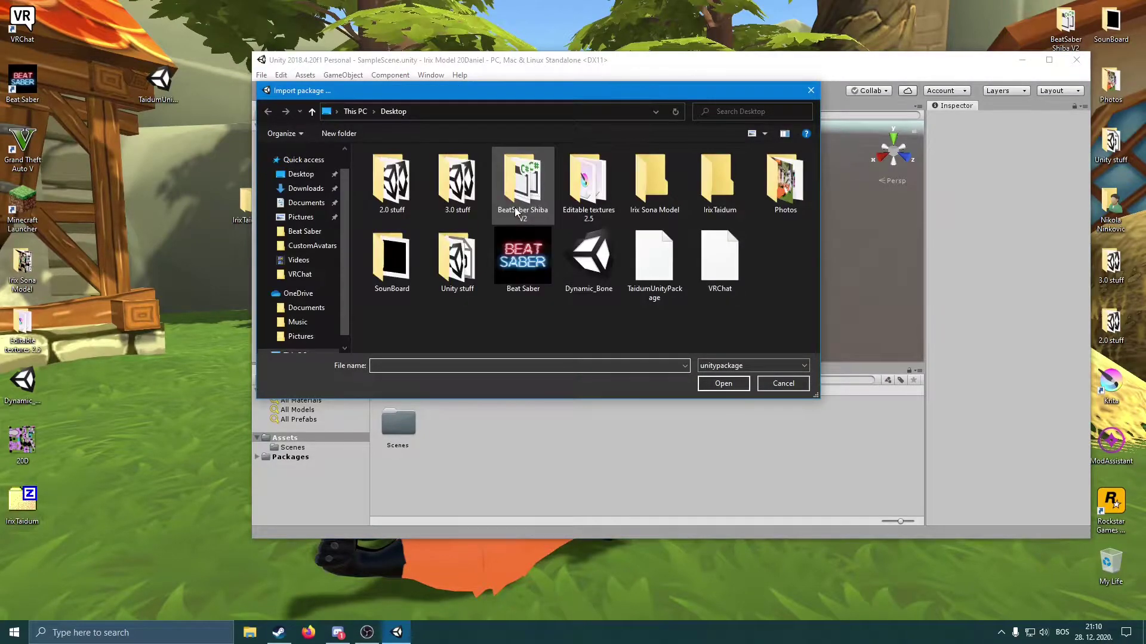
pyautogui.press('Escape')
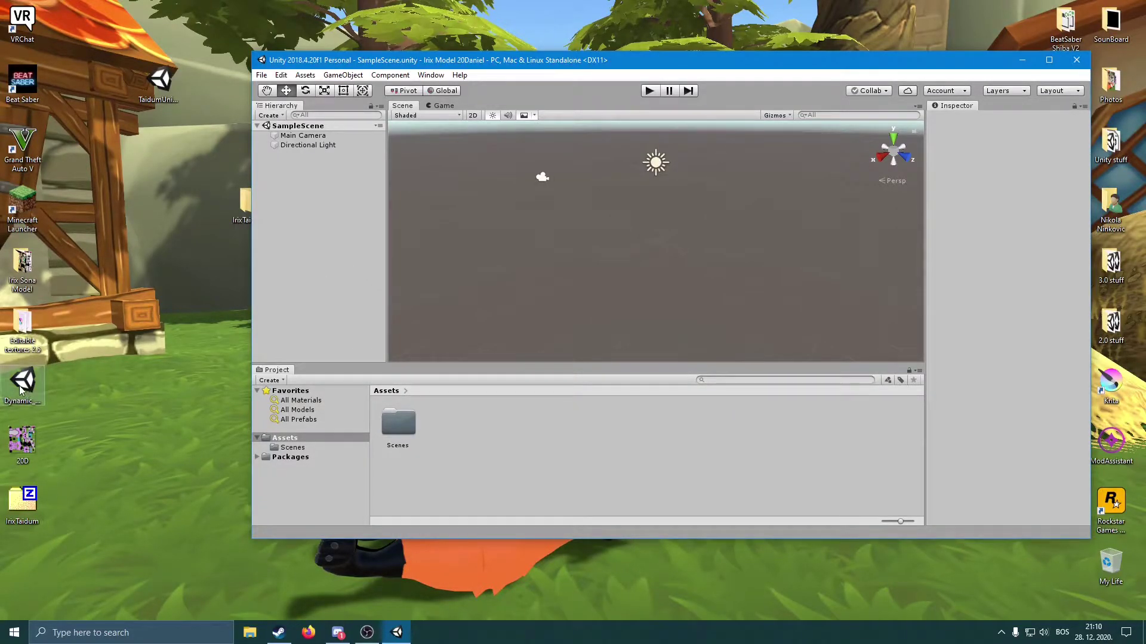
# Import the Dynamic_Bone custom package from the desktop into the project.
pyautogui.click(304, 76)
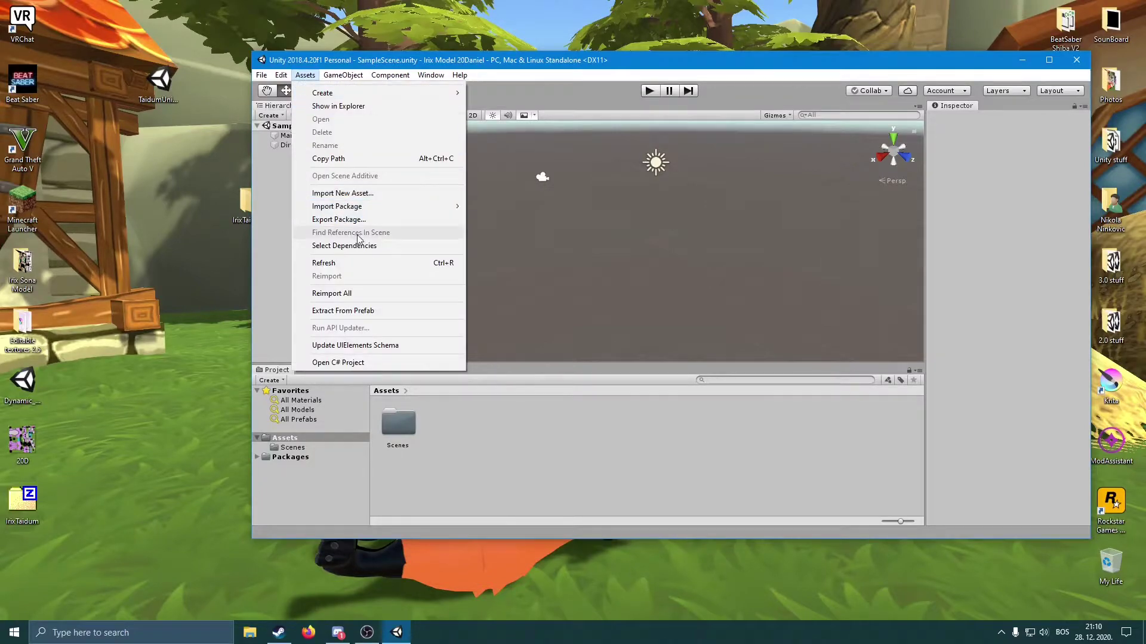
pyautogui.moveTo(417, 206)
pyautogui.click(509, 206)
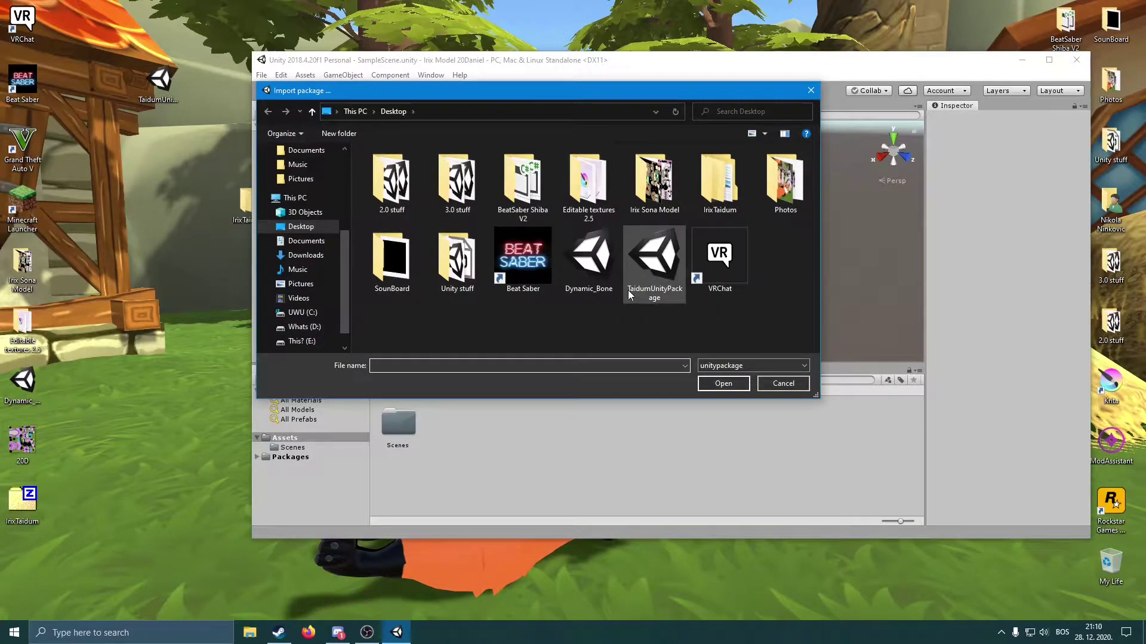
pyautogui.click(589, 256)
pyautogui.click(724, 383)
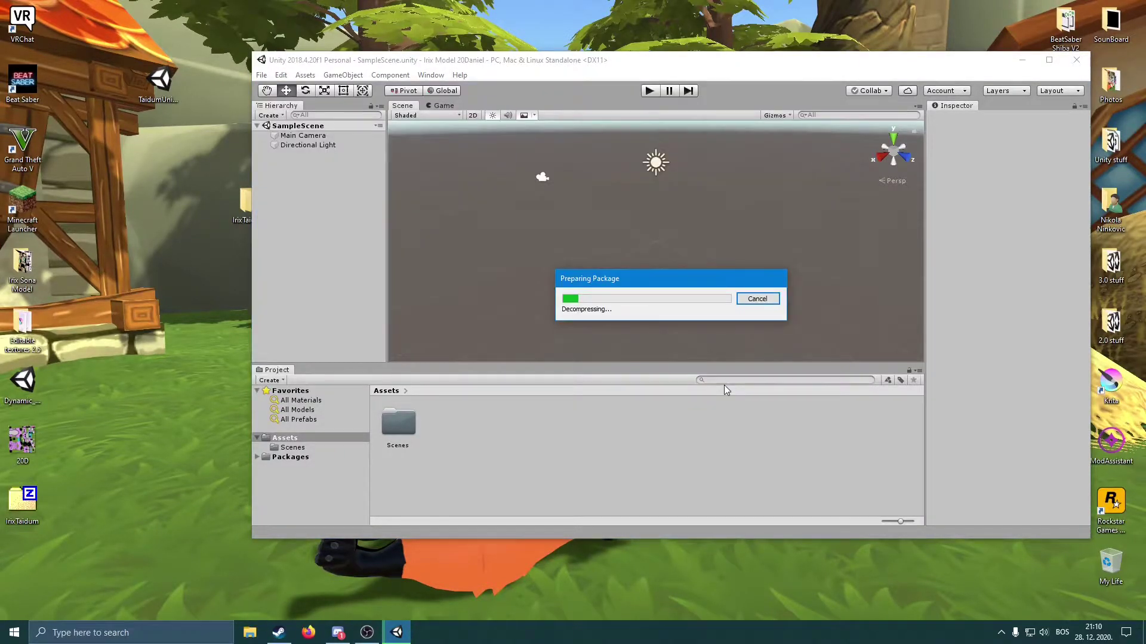
pyautogui.click(848, 561)
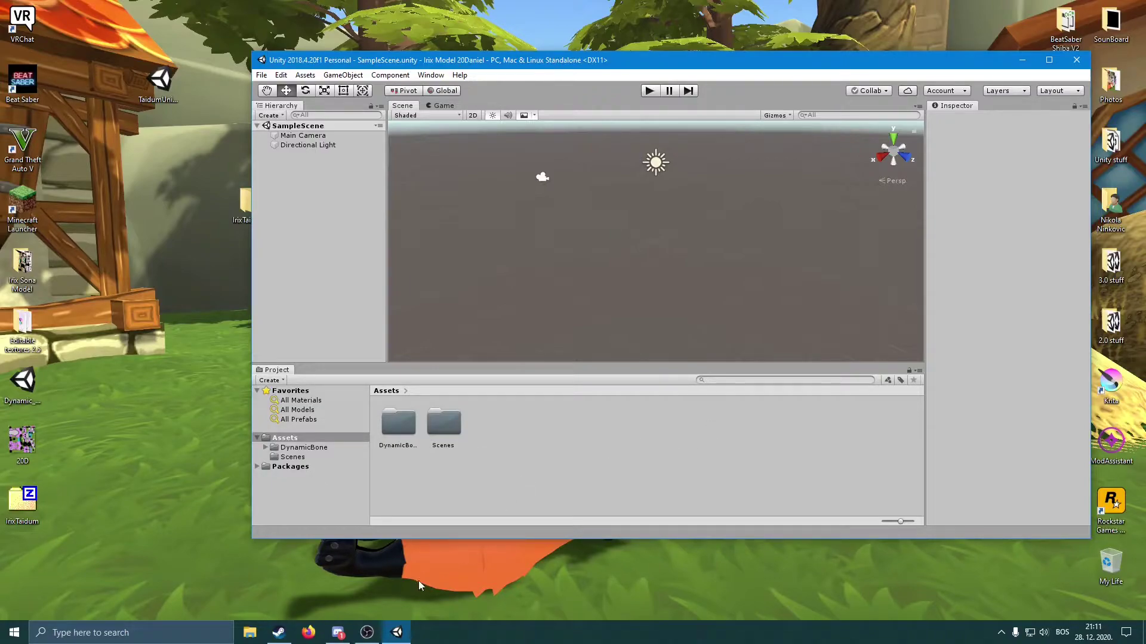
# Import the VRCSDK3-AVATAR-2020.11.16.12.43_Public package from the desktop's 3.0 stuff folder with all its items.
pyautogui.moveTo(649, 62); pyautogui.dragTo(629, 53)
pyautogui.click(285, 67)
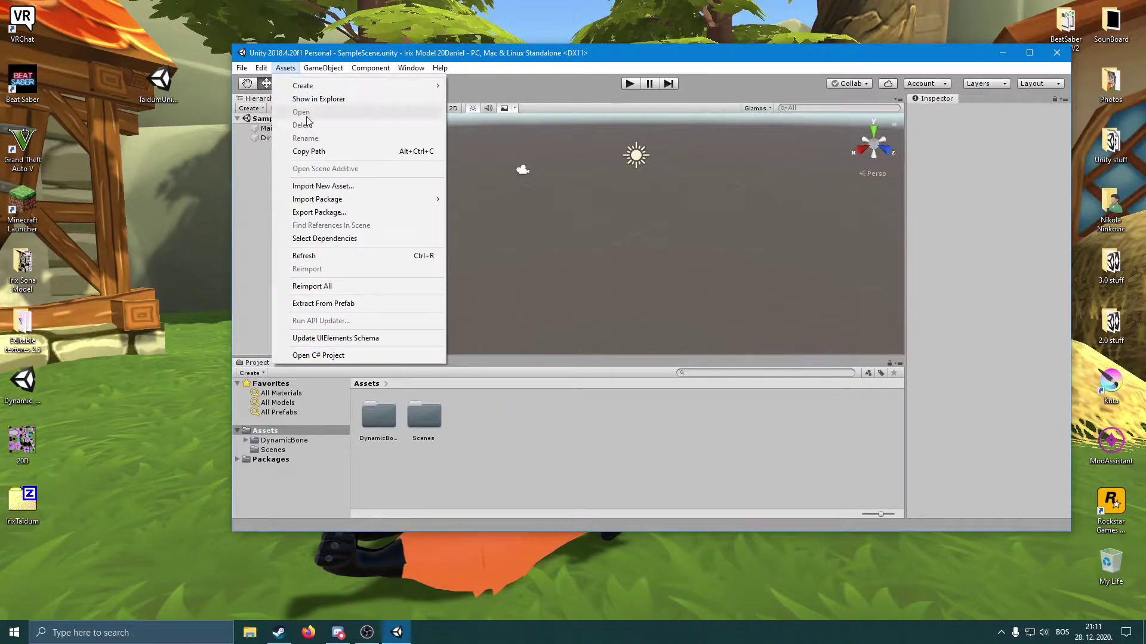
pyautogui.moveTo(334, 200)
pyautogui.click(493, 199)
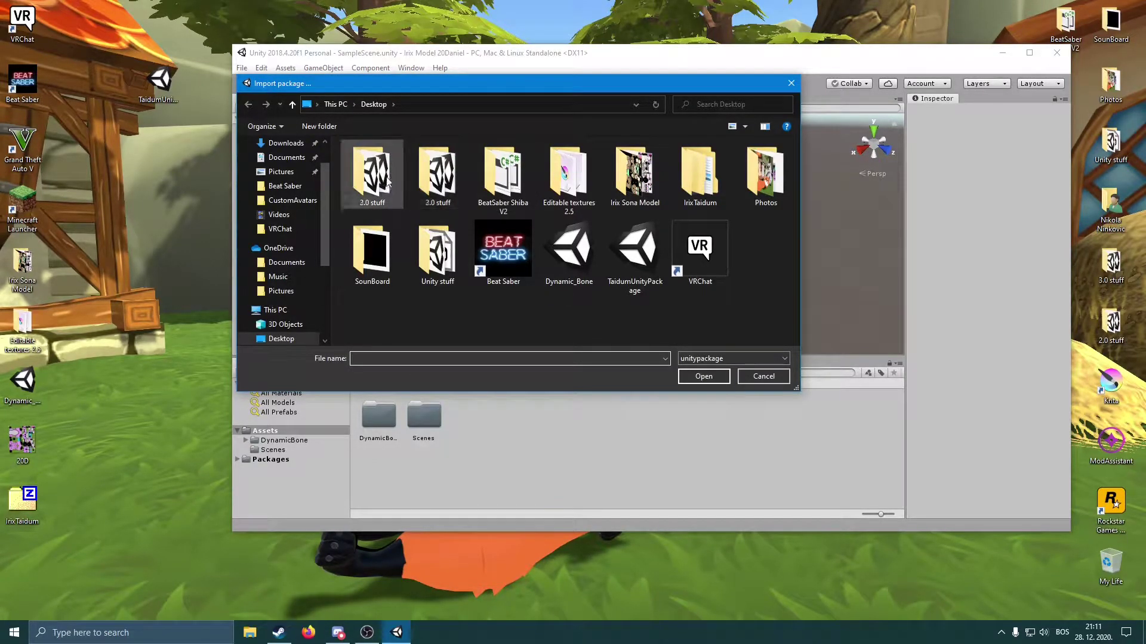
pyautogui.doubleClick(422, 178)
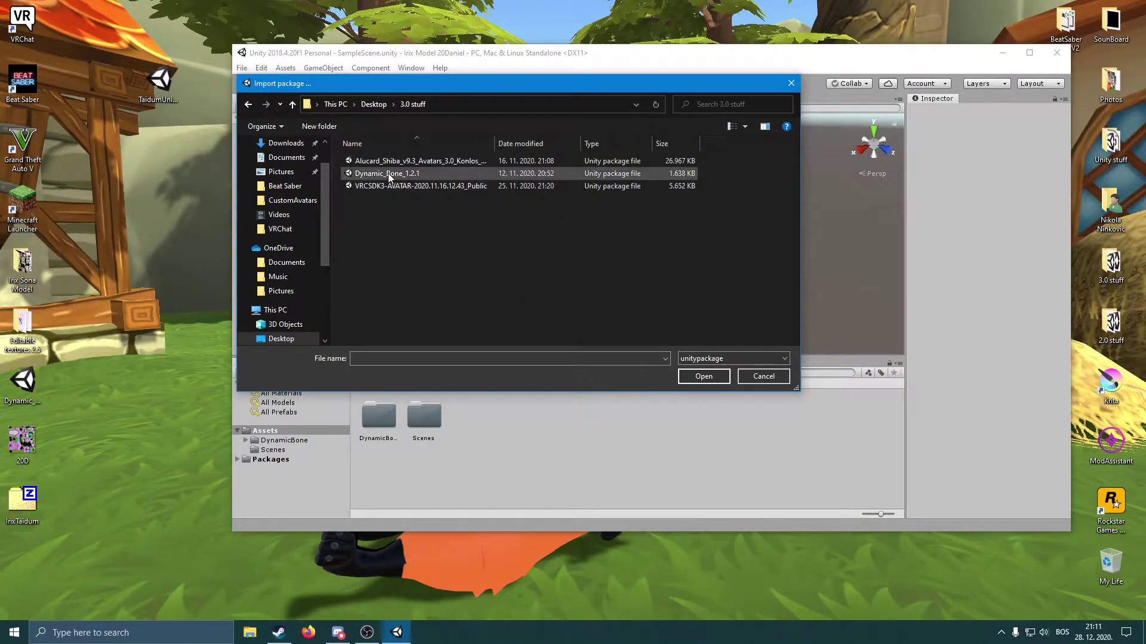
pyautogui.click(358, 187)
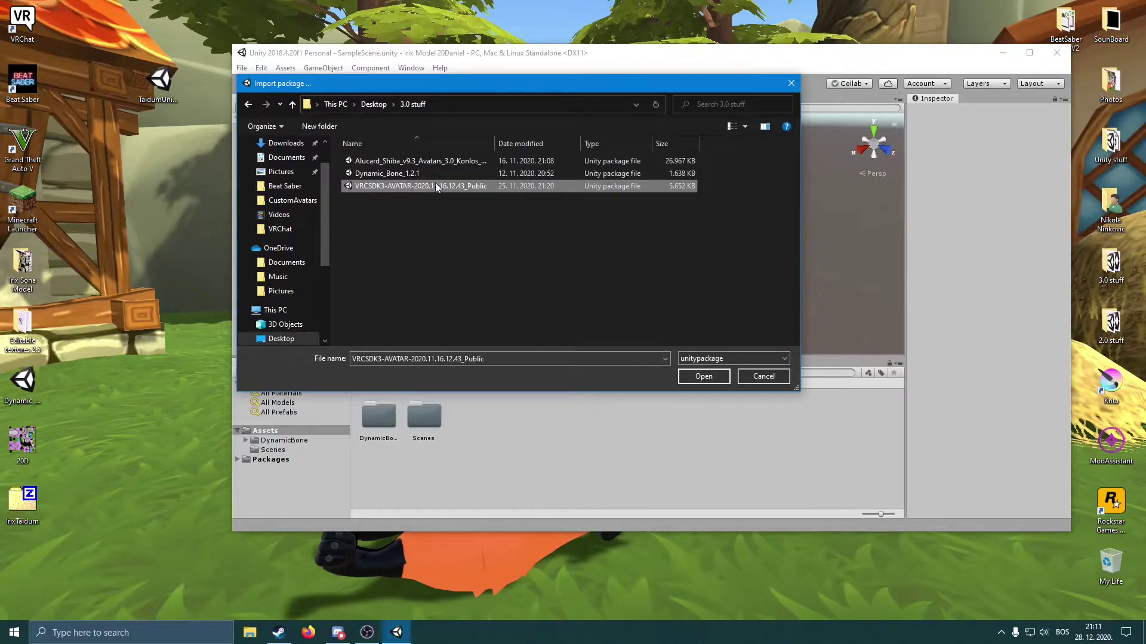
pyautogui.click(703, 376)
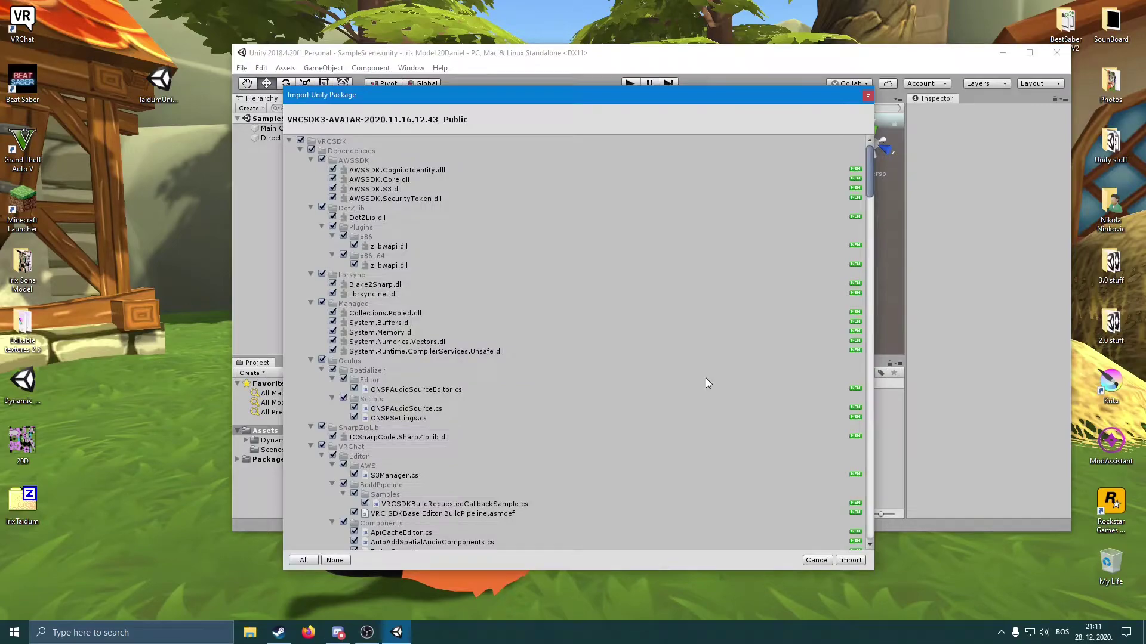
pyautogui.click(853, 560)
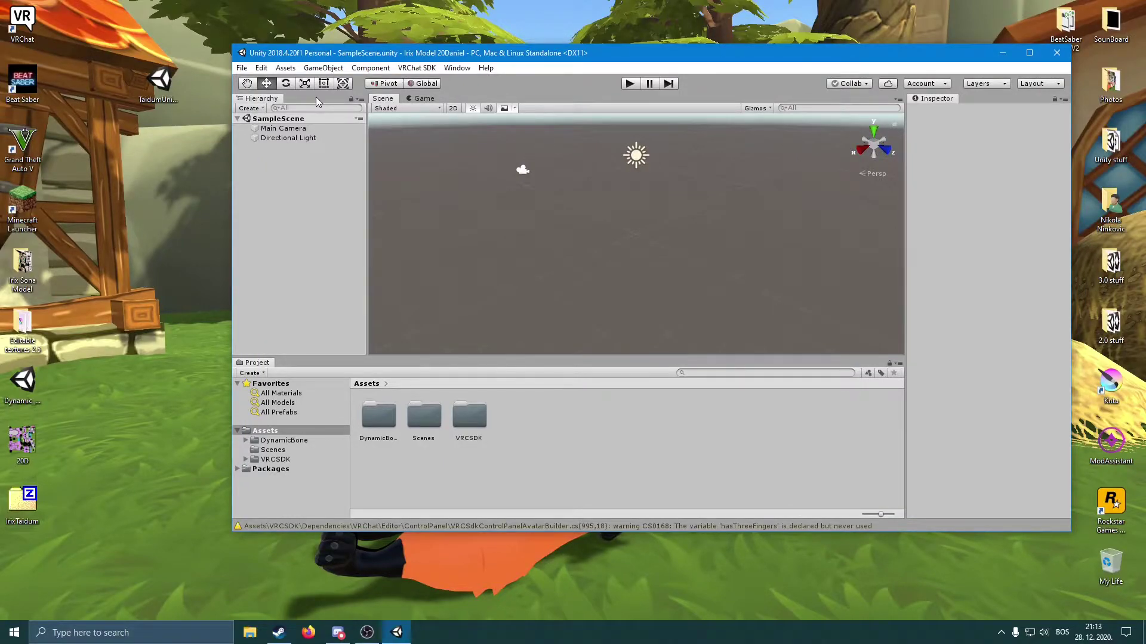
# Import the TaidumUnityPackage custom package from the desktop with all its items.
pyautogui.click(285, 67)
pyautogui.moveTo(352, 199)
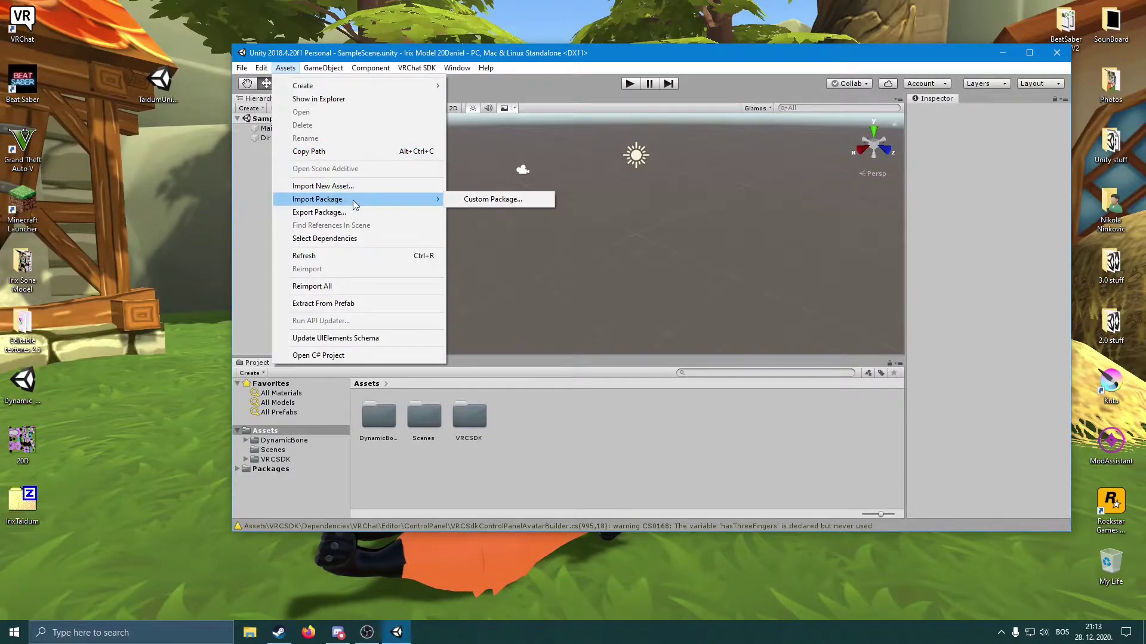
pyautogui.click(488, 199)
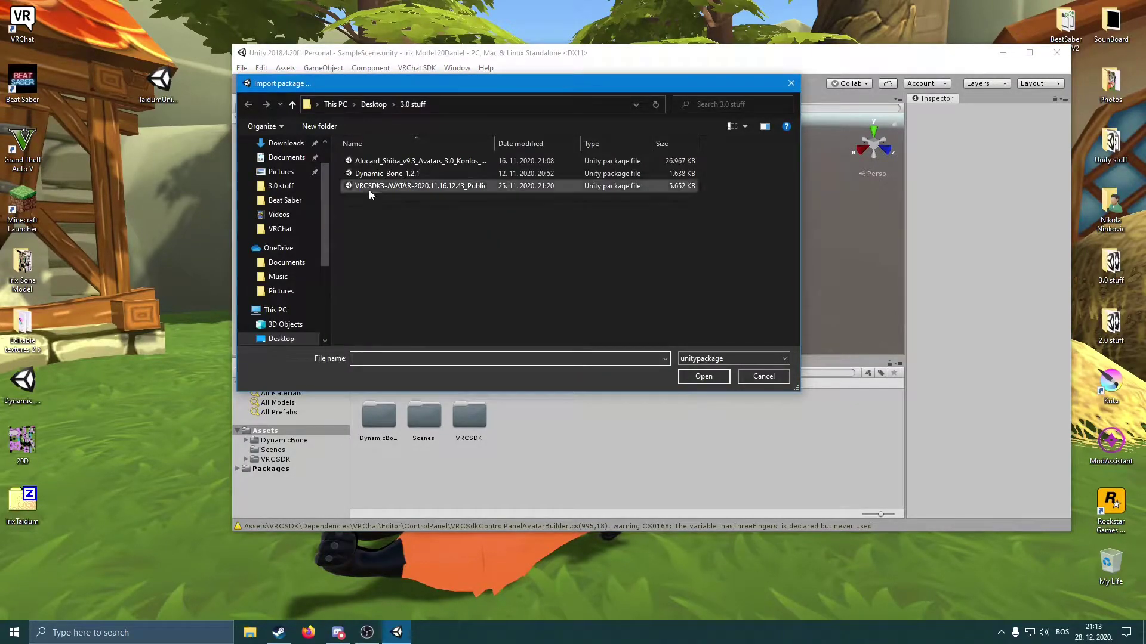
pyautogui.scroll(2, 281, 197)
pyautogui.click(281, 168)
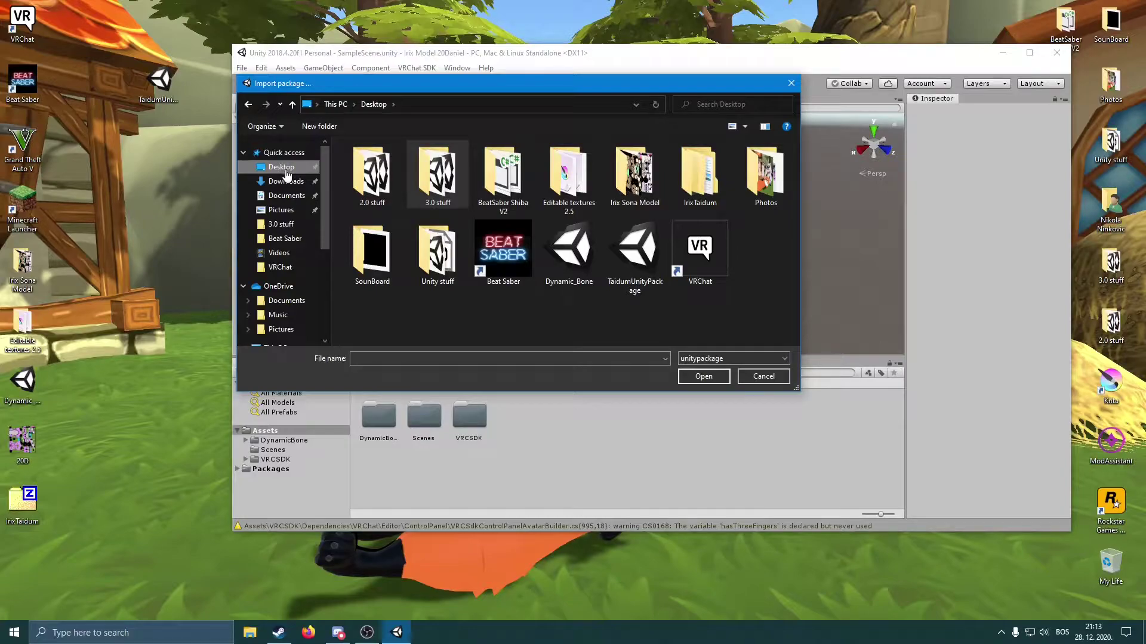
pyautogui.click(621, 269)
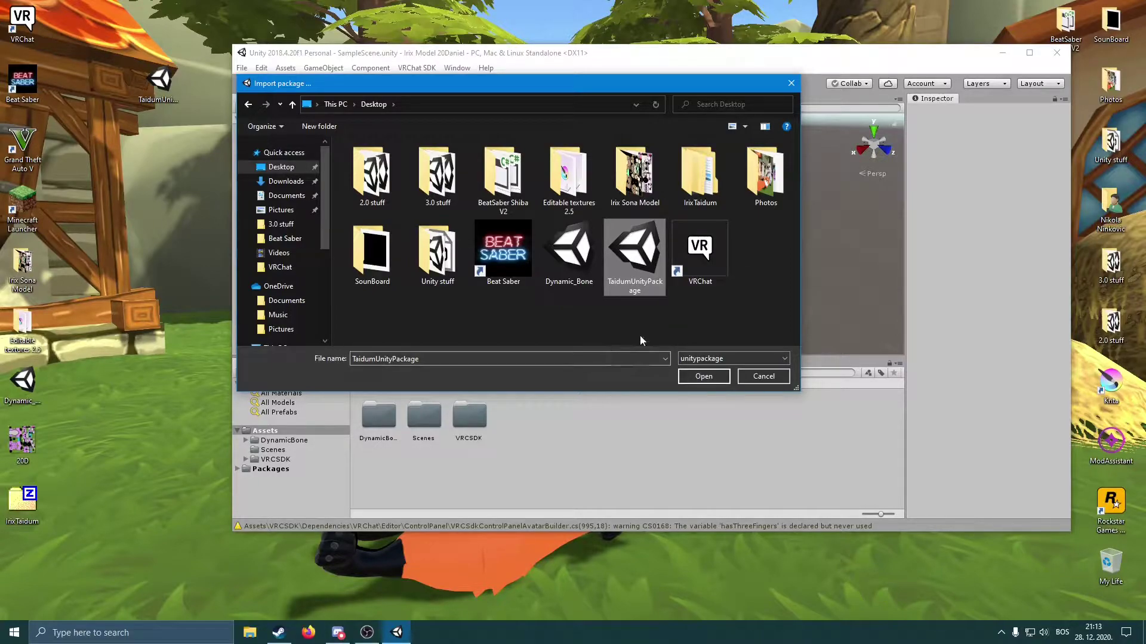
pyautogui.click(688, 376)
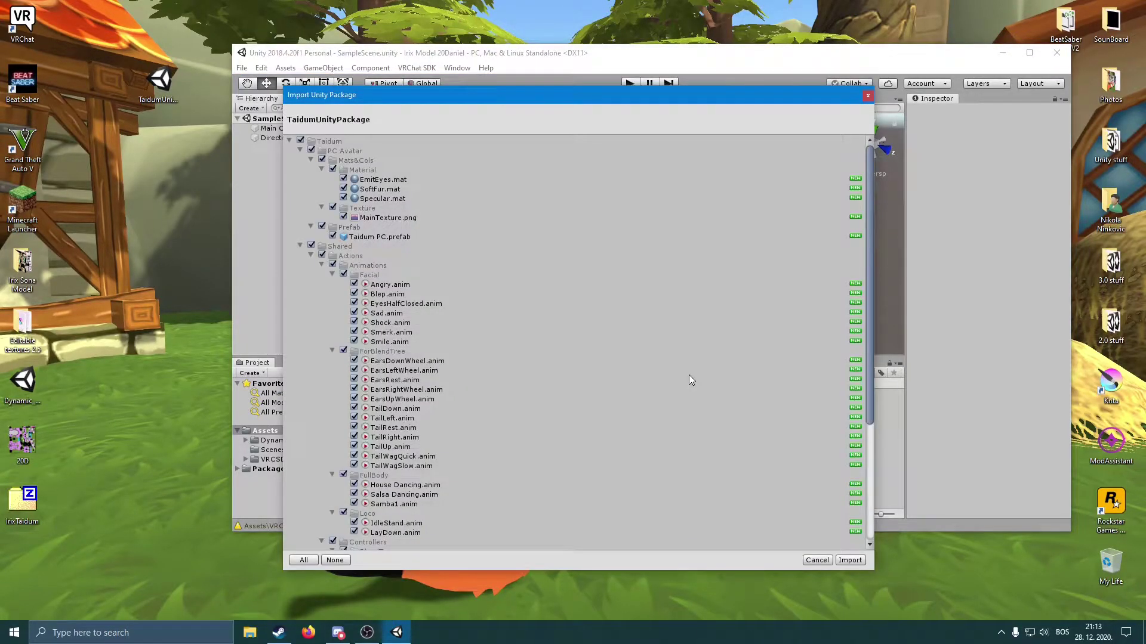
pyautogui.click(849, 561)
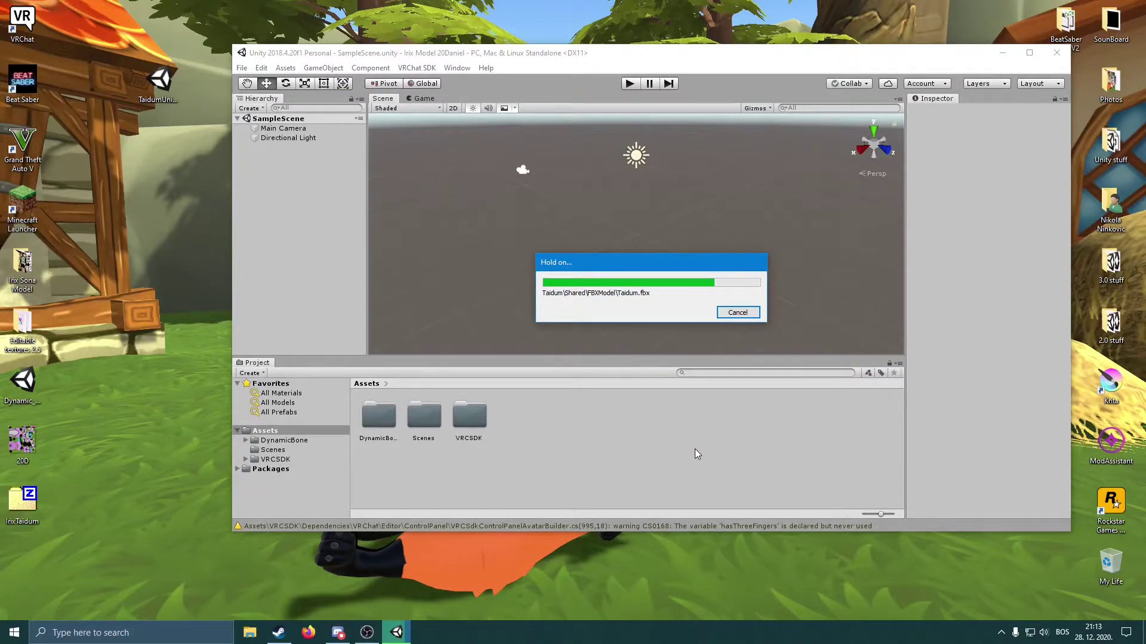
# Maximize the Unity editor and open the Taidum folder in the project's Assets.
pyautogui.moveTo(602, 53); pyautogui.dragTo(599, 5)
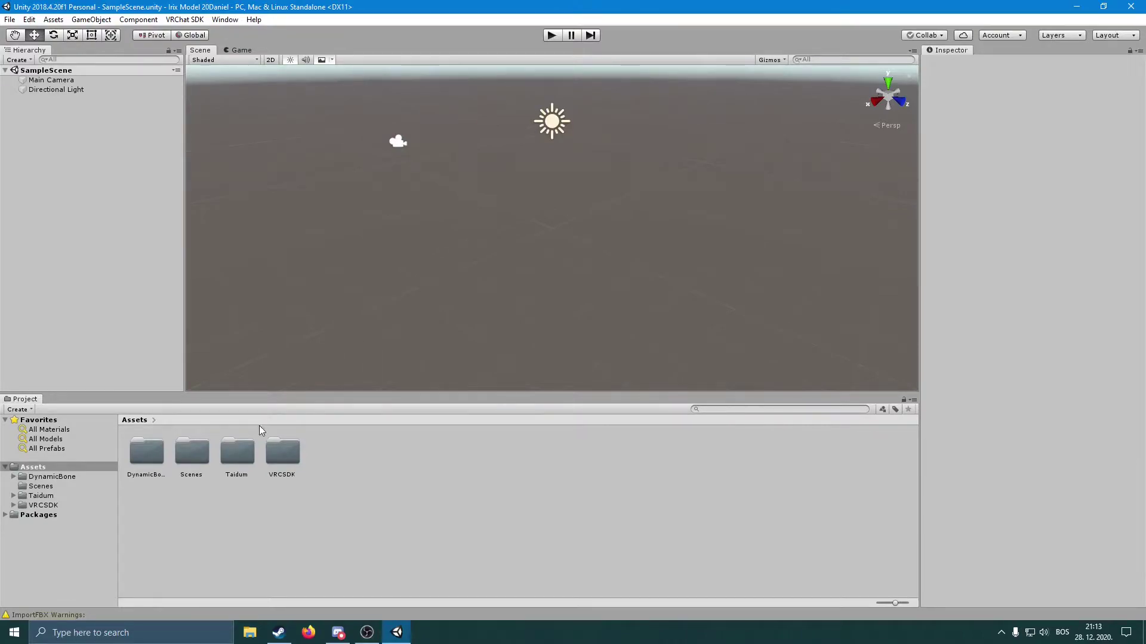
pyautogui.doubleClick(243, 454)
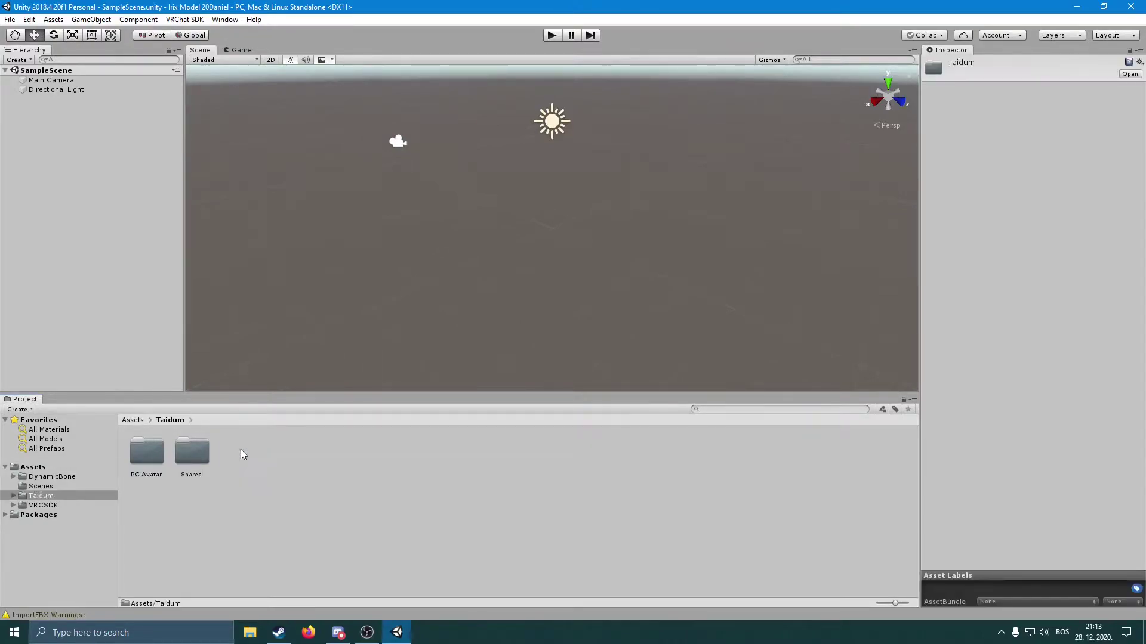
# Place the Taidum PC prefab from the PC Avatar folder's Prefab subfolder into the SampleScene hierarchy.
pyautogui.doubleClick(143, 454)
pyautogui.doubleClick(185, 451)
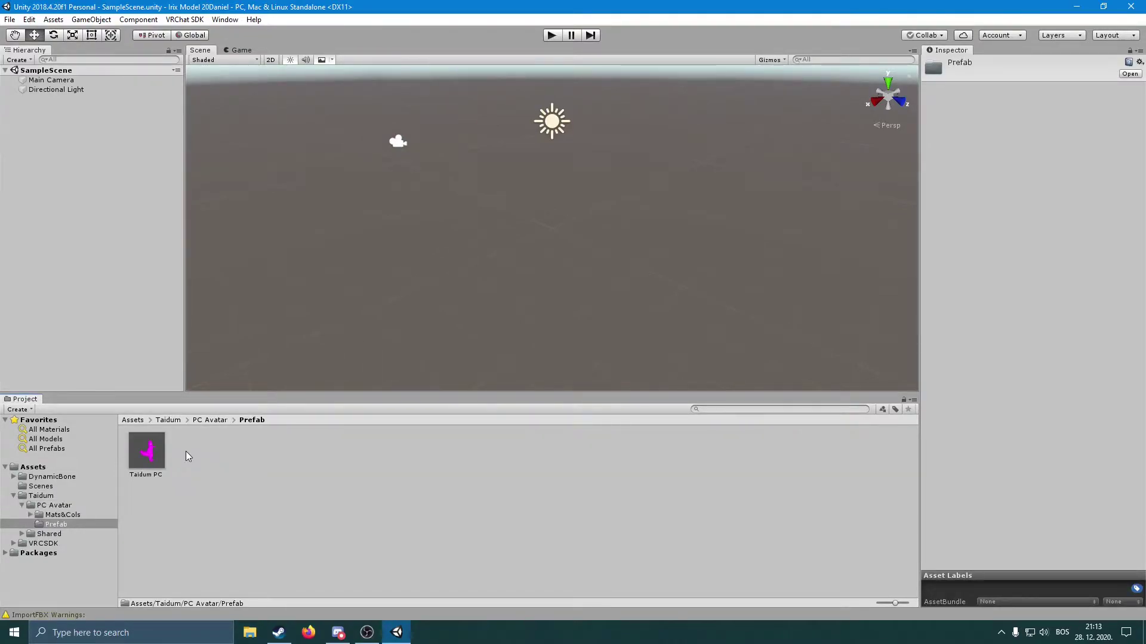
pyautogui.moveTo(153, 458); pyautogui.dragTo(85, 324)
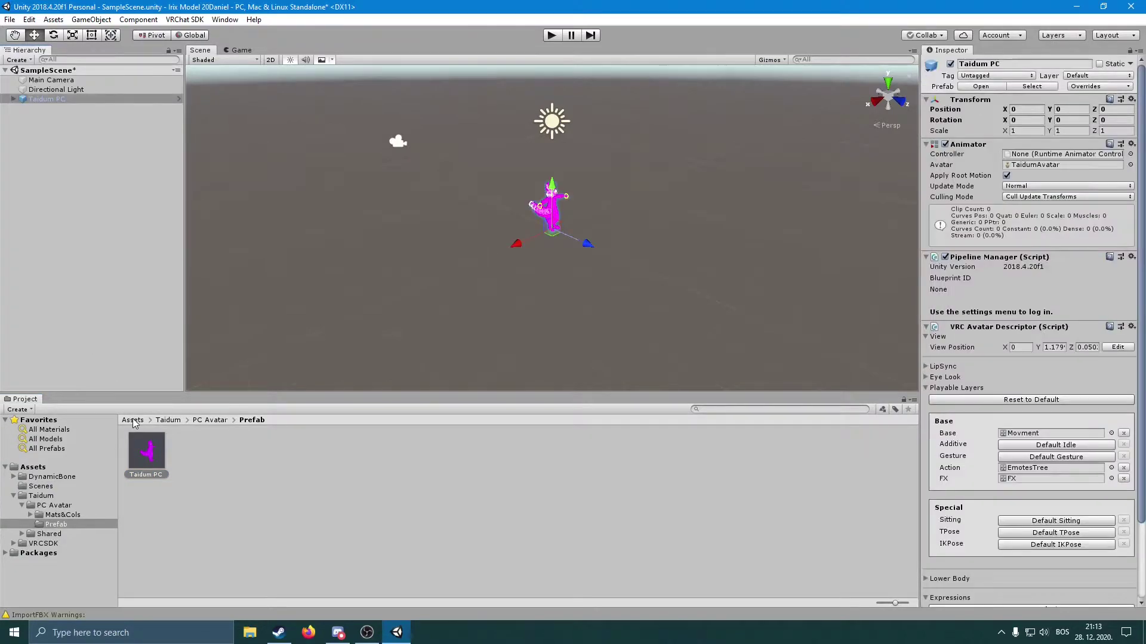
pyautogui.moveTo(348, 349); pyautogui.dragTo(609, 270, button='right')
pyautogui.scroll(4, 633, 271)
pyautogui.moveTo(660, 281)
pyautogui.keyDown('alt'); pyautogui.mouseDown()
pyautogui.moveTo(603, 289)
pyautogui.moveTo(565, 271)
pyautogui.moveTo(650, 296)
pyautogui.mouseUp(); pyautogui.keyUp('alt')
pyautogui.scroll(3, 565, 271)
pyautogui.scroll(-3, 650, 295)
pyautogui.moveTo(651, 297); pyautogui.dragTo(591, 317, button='right')
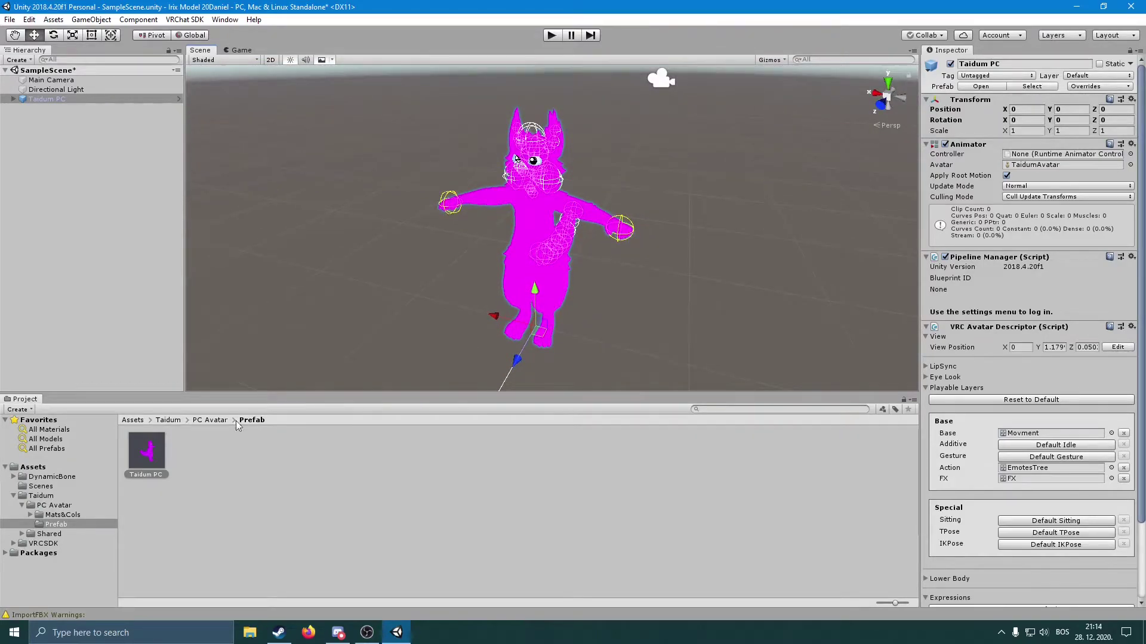
# Look through Taidum's Shared folder, including its FBXModel folder and the Actions folder's Controllers.
pyautogui.click(169, 421)
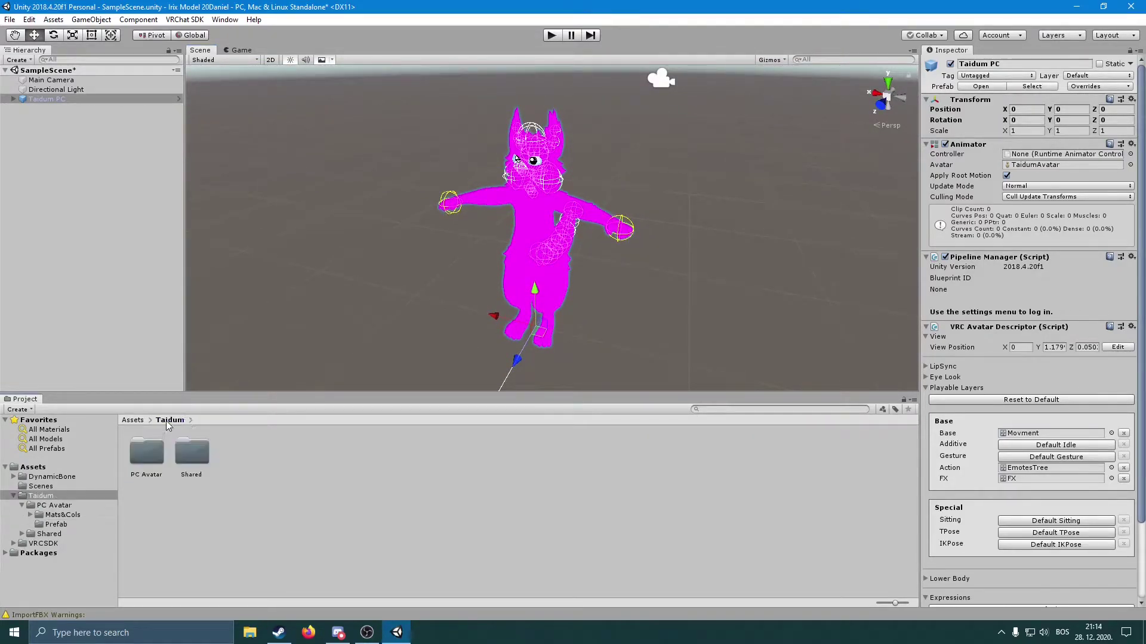
pyautogui.doubleClick(190, 451)
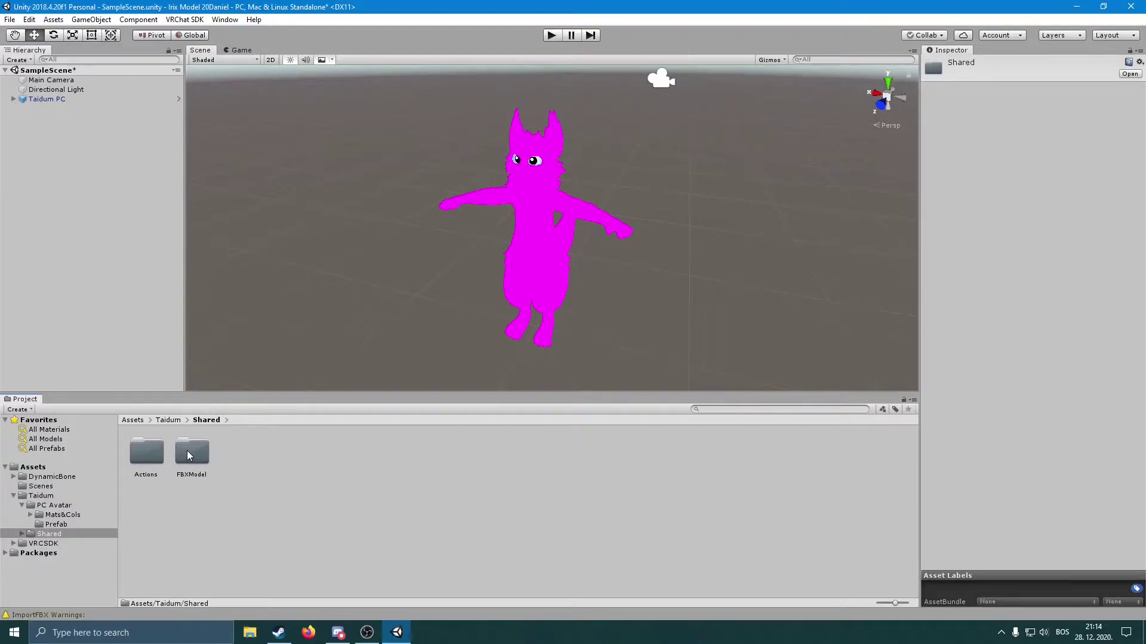
pyautogui.doubleClick(189, 454)
pyautogui.click(205, 420)
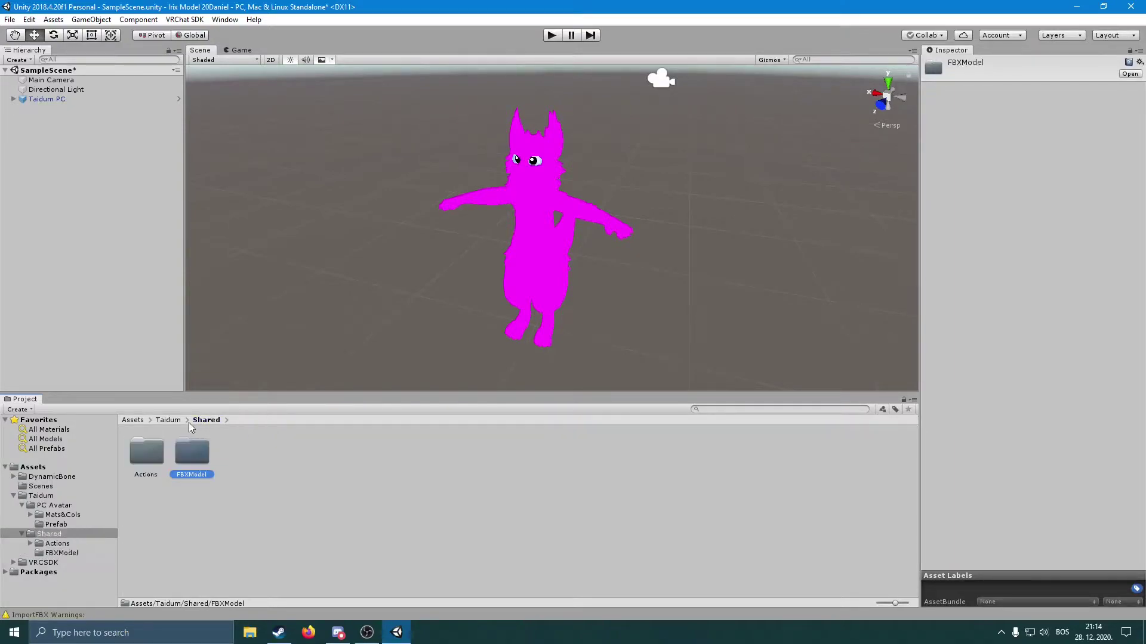
pyautogui.doubleClick(146, 452)
pyautogui.doubleClick(192, 452)
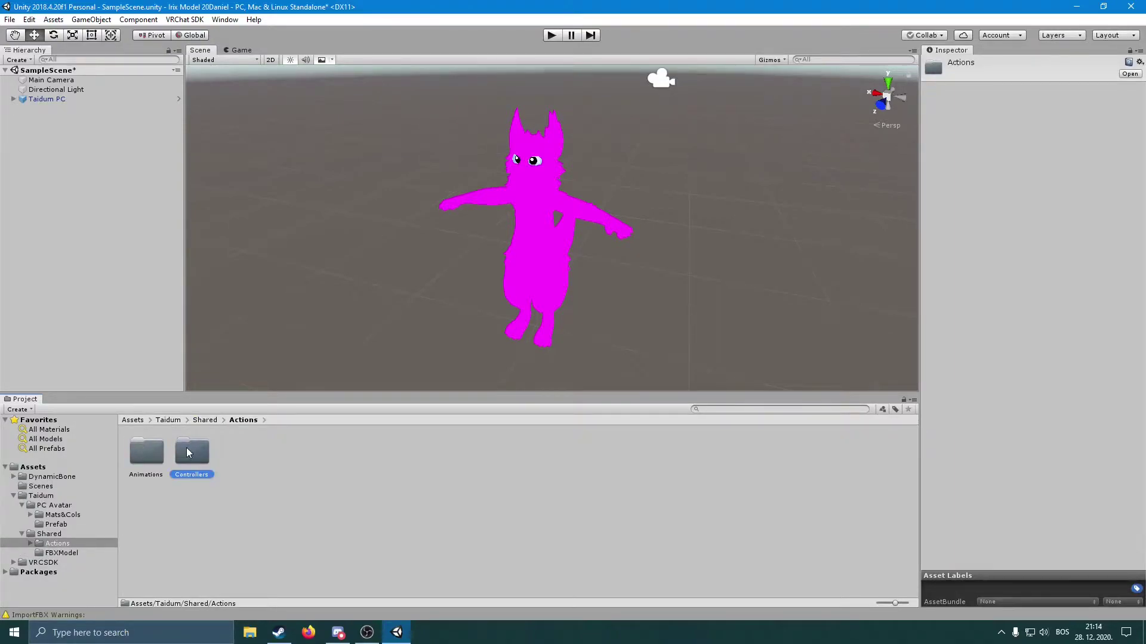
pyautogui.click(208, 422)
pyautogui.click(146, 451)
pyautogui.doubleClick(146, 452)
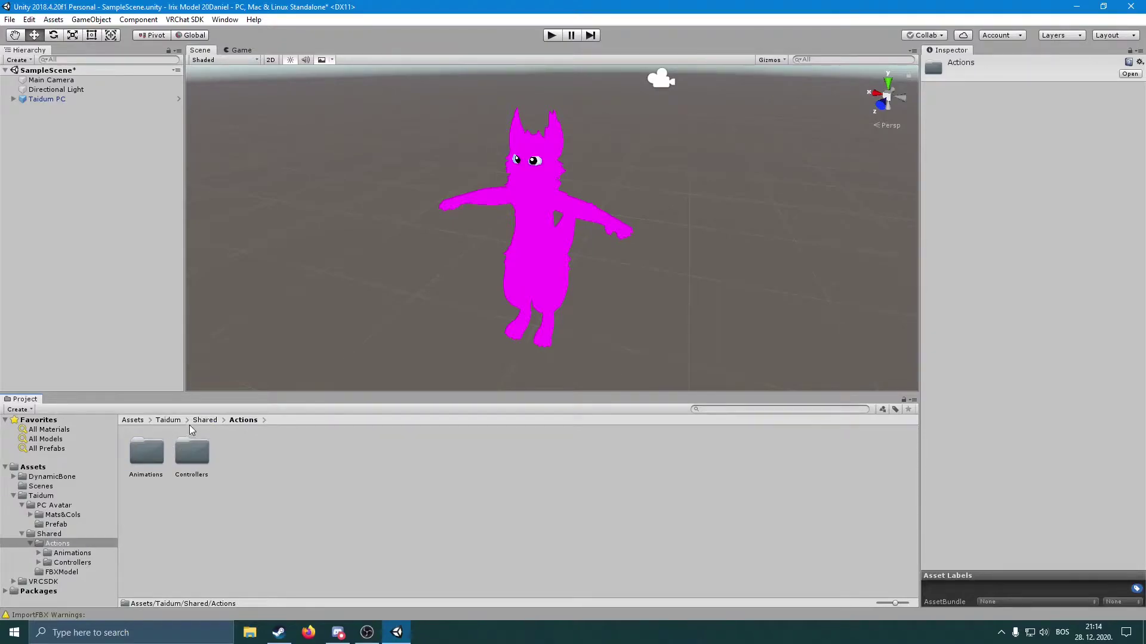
pyautogui.click(187, 420)
pyautogui.click(170, 423)
pyautogui.click(198, 421)
pyautogui.click(170, 420)
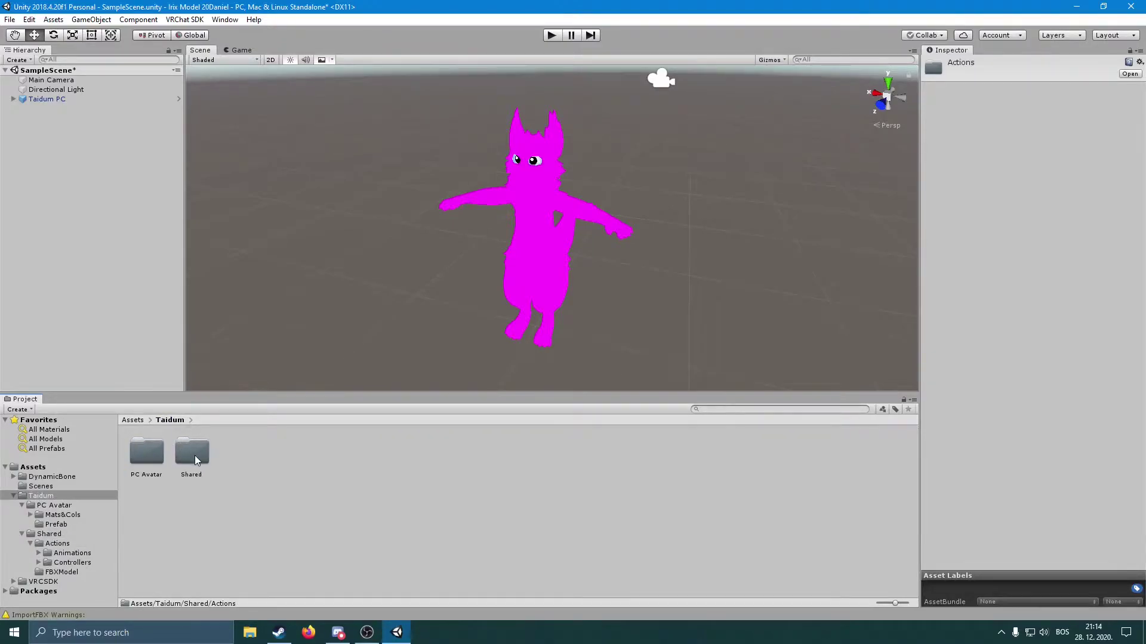
pyautogui.doubleClick(195, 456)
pyautogui.click(167, 420)
pyautogui.click(136, 421)
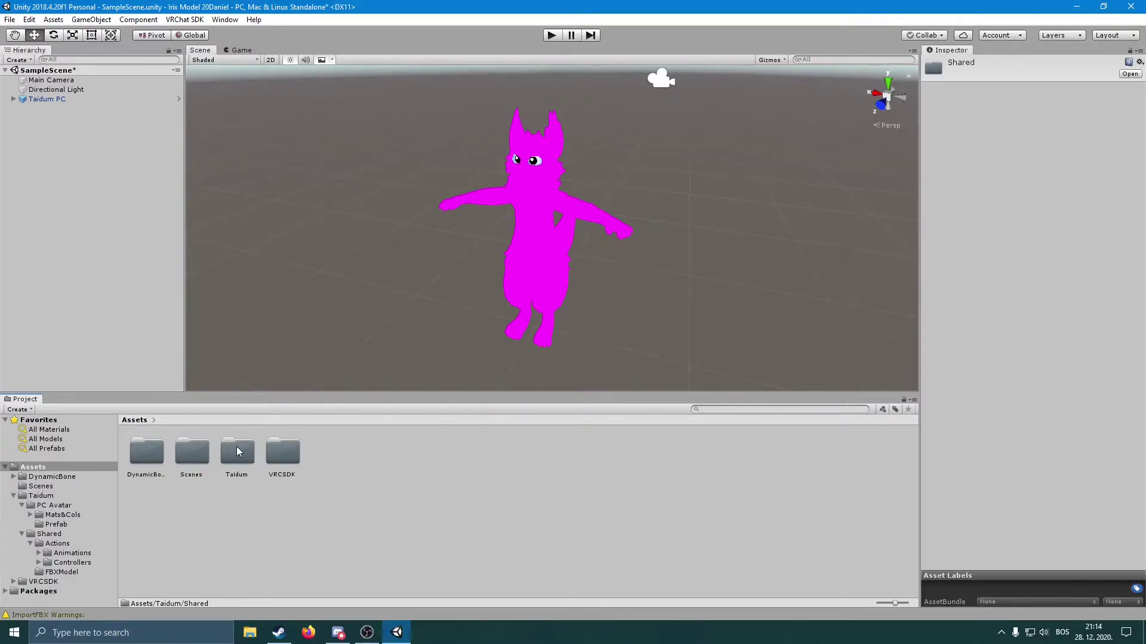
# Apply the EmitEyes material from PC Avatar's Mats&Cols Material folder to the avatar's body and its remaining magenta parts.
pyautogui.doubleClick(236, 448)
pyautogui.doubleClick(157, 461)
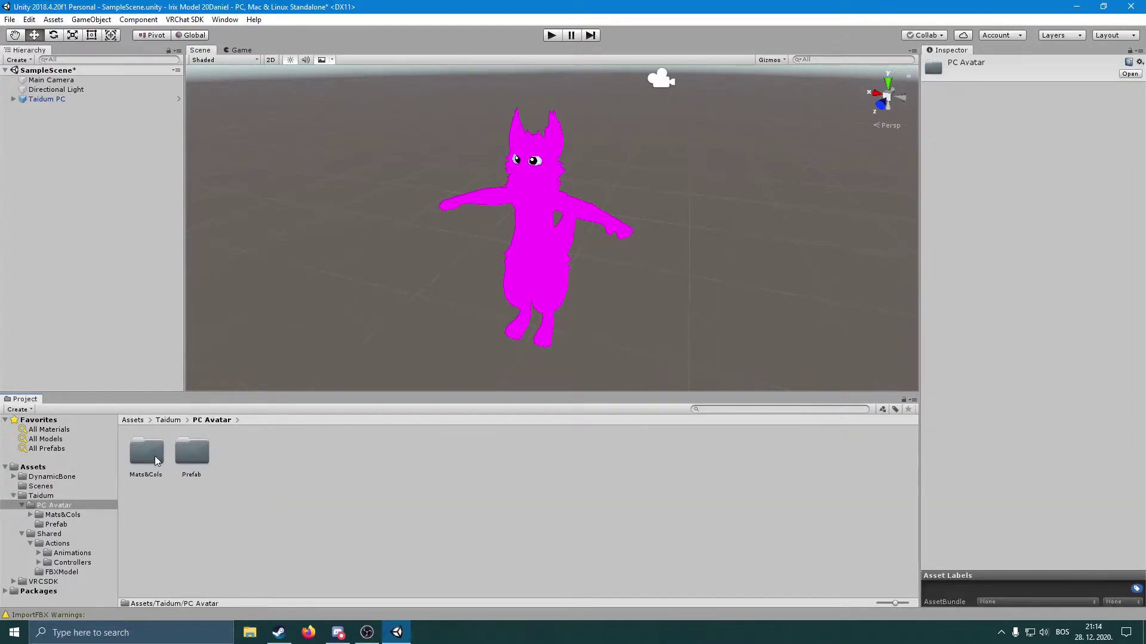
pyautogui.doubleClick(156, 459)
pyautogui.doubleClick(150, 454)
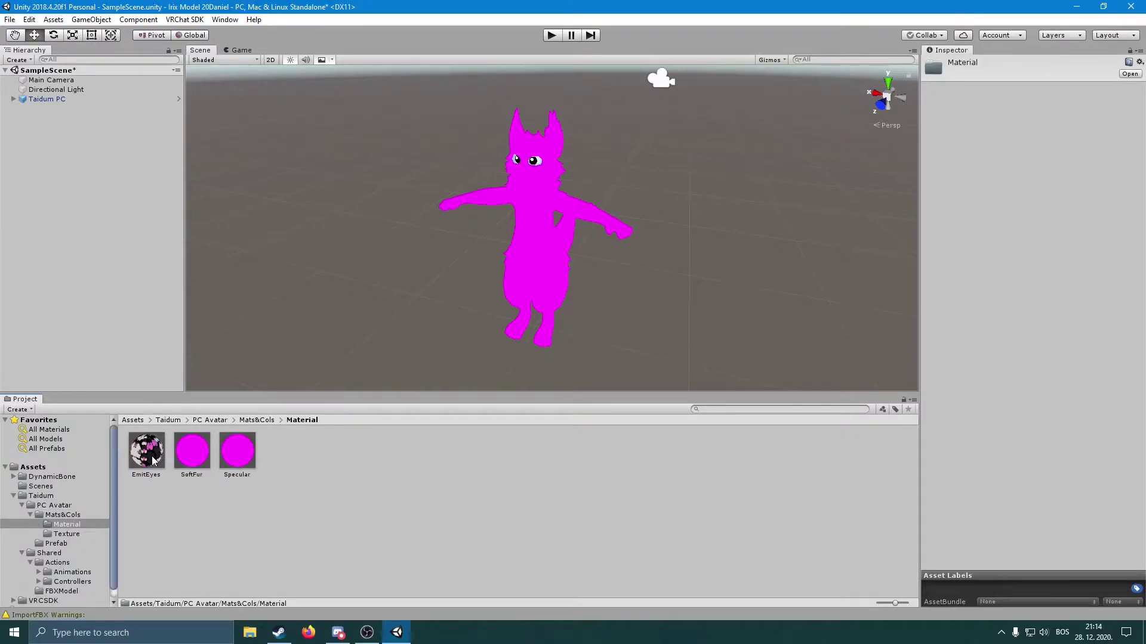
pyautogui.moveTo(158, 457); pyautogui.dragTo(535, 277)
pyautogui.moveTo(662, 318); pyautogui.dragTo(640, 329, button='right')
pyautogui.keyDown('alt'); pyautogui.moveTo(640, 330); pyautogui.dragTo(650, 297); pyautogui.keyUp('alt')
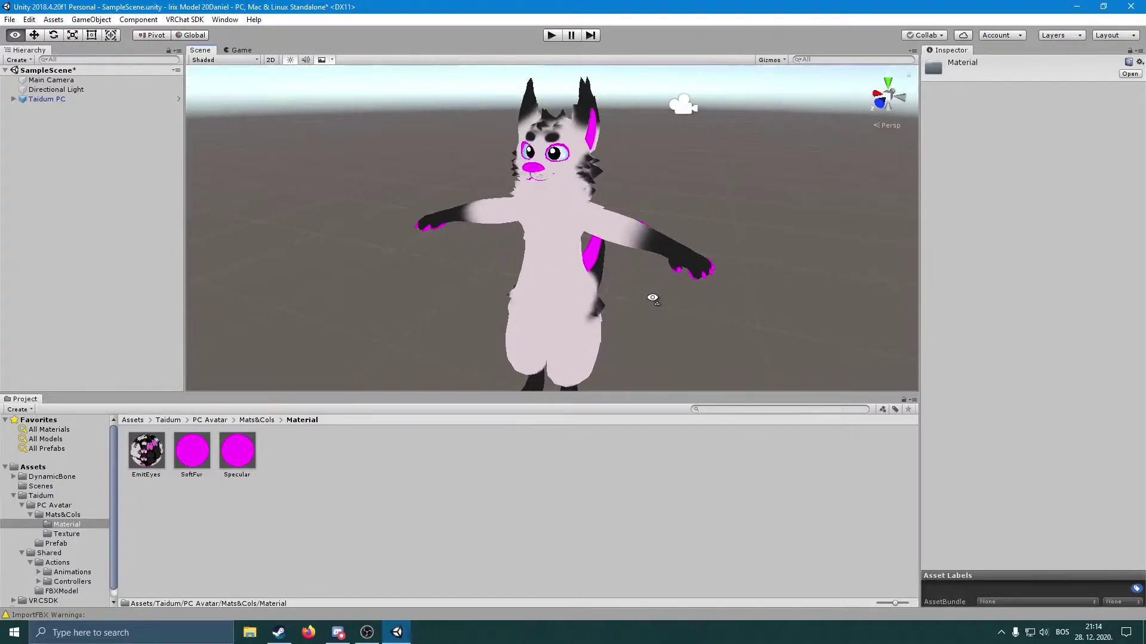
pyautogui.moveTo(448, 206); pyautogui.dragTo(556, 164)
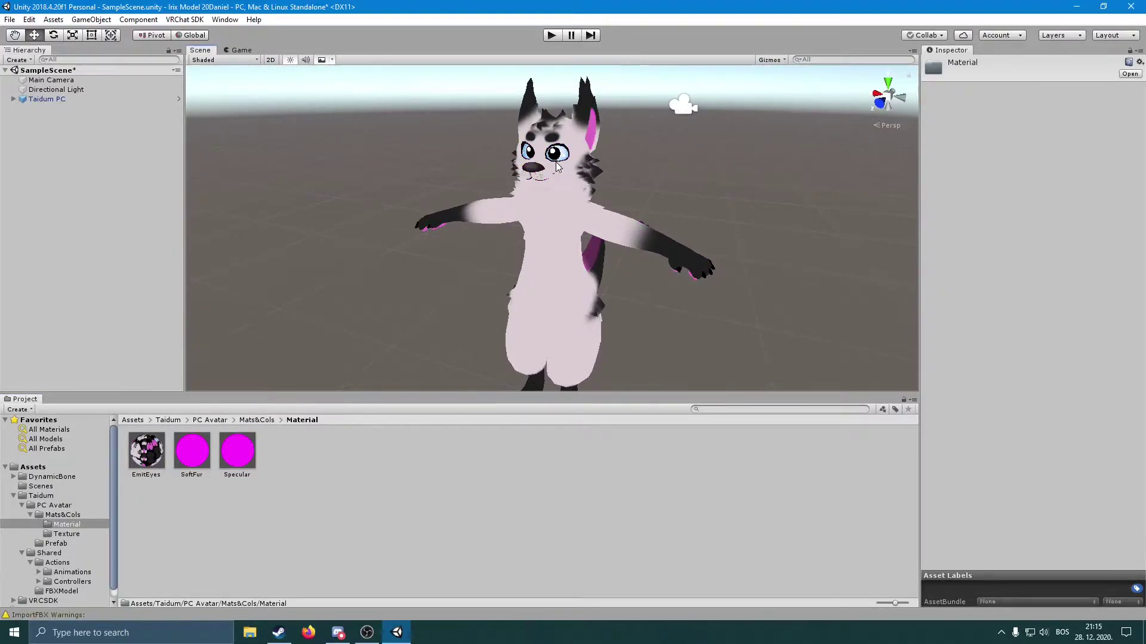
pyautogui.scroll(-1, 587, 288)
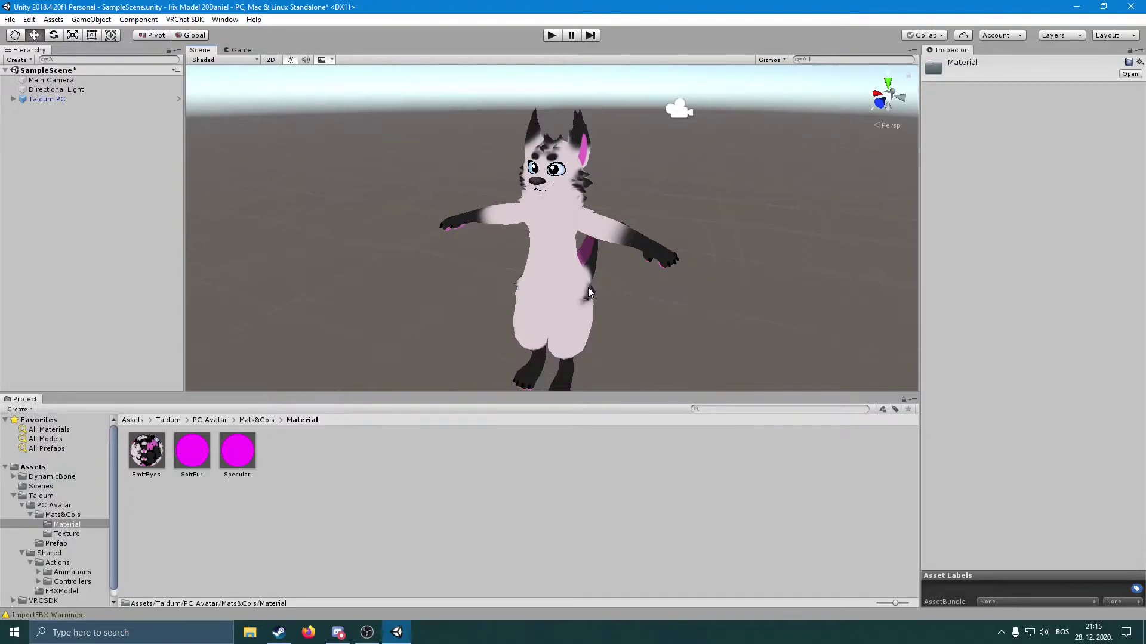
# Examine the contents of the Material and Texture folders inside PC Avatar's Mats&Cols folder.
pyautogui.click(257, 420)
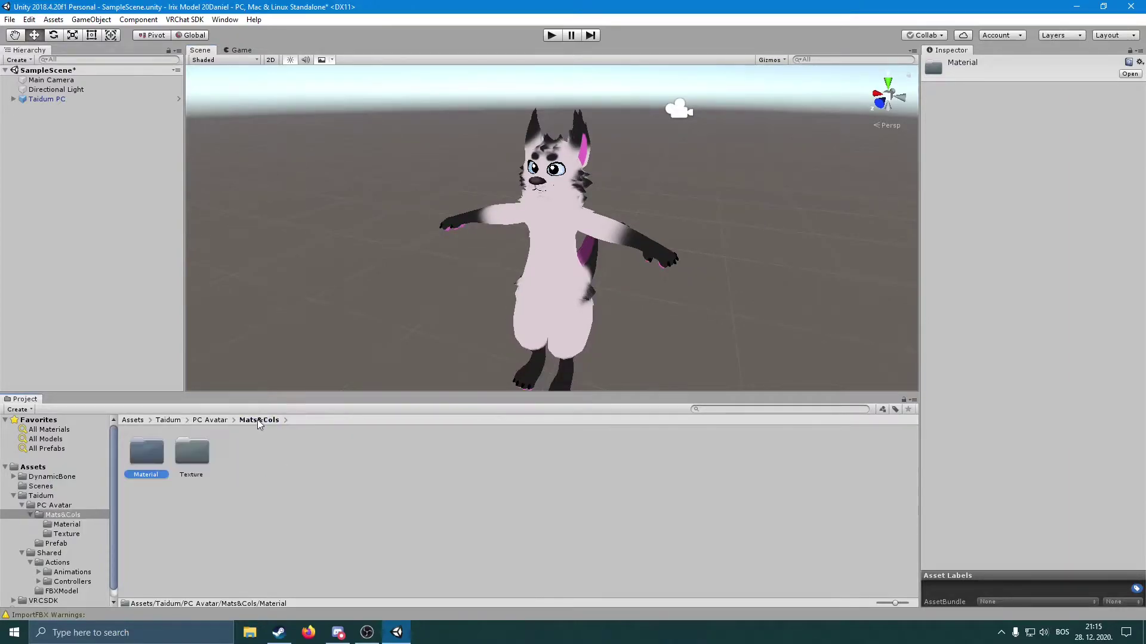
pyautogui.click(210, 420)
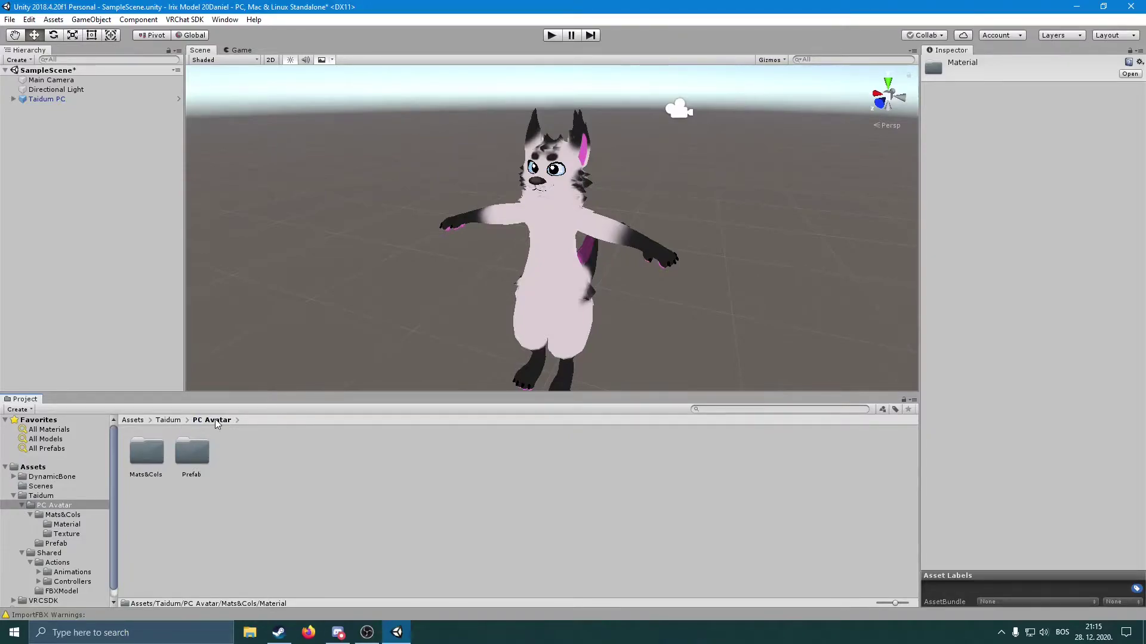
pyautogui.doubleClick(144, 456)
pyautogui.doubleClick(142, 458)
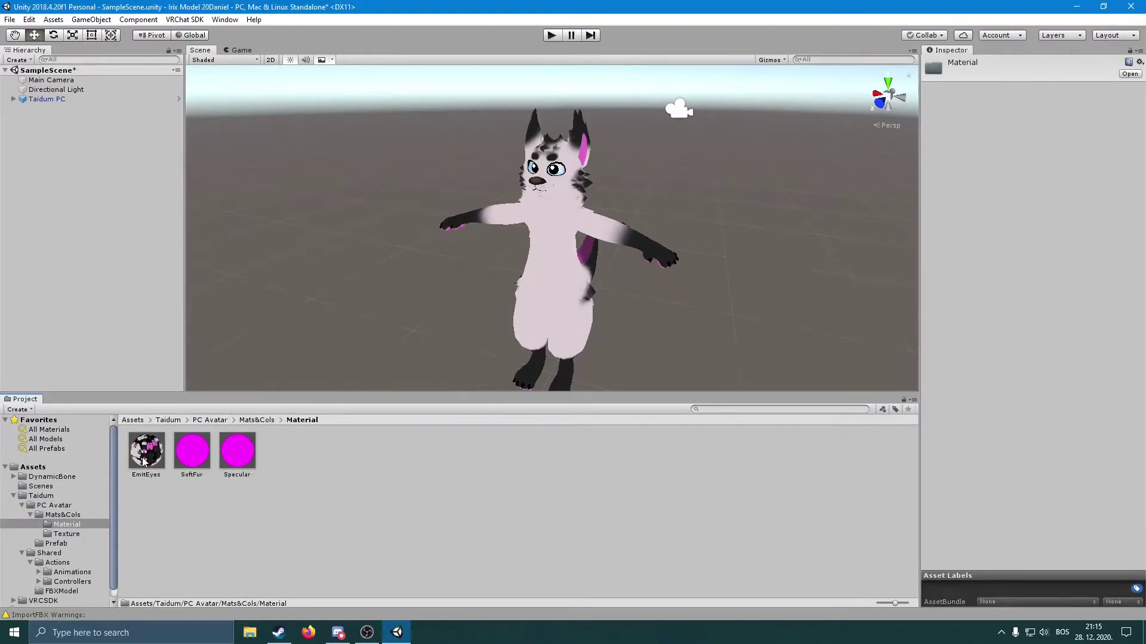
pyautogui.click(259, 420)
pyautogui.click(188, 456)
pyautogui.doubleClick(188, 456)
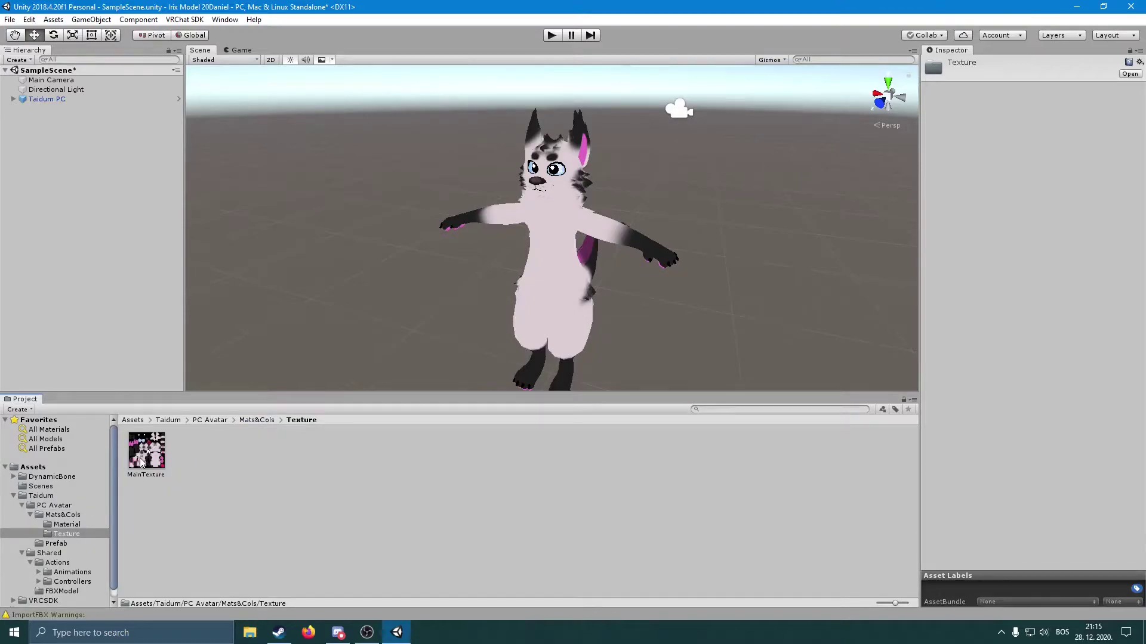
pyautogui.click(249, 419)
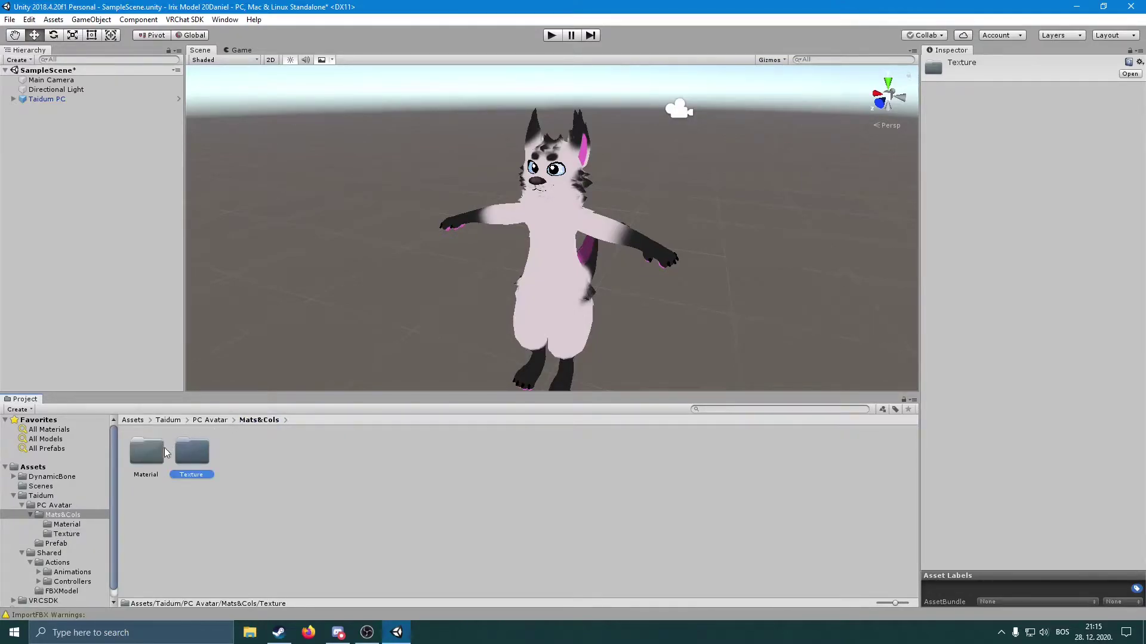
pyautogui.doubleClick(149, 452)
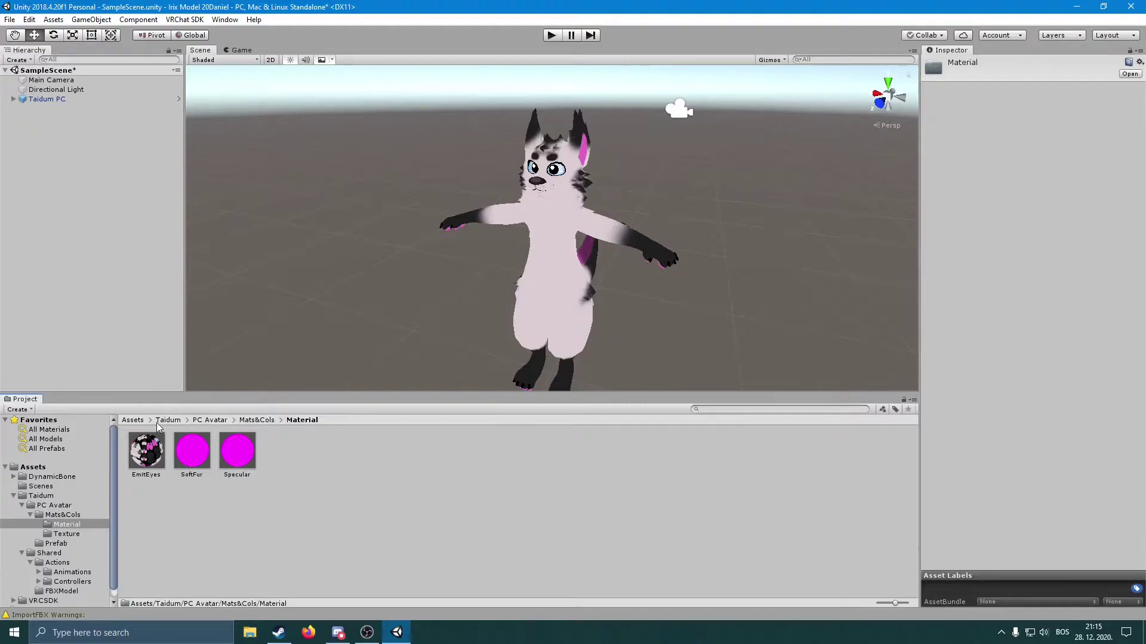
# Select the Taidum PC avatar, inspect it from several sides, and enlarge the scene view above the project files.
pyautogui.click(135, 420)
pyautogui.click(568, 296)
pyautogui.moveTo(662, 344); pyautogui.dragTo(545, 311, button='right')
pyautogui.press('w')
pyautogui.press('d')
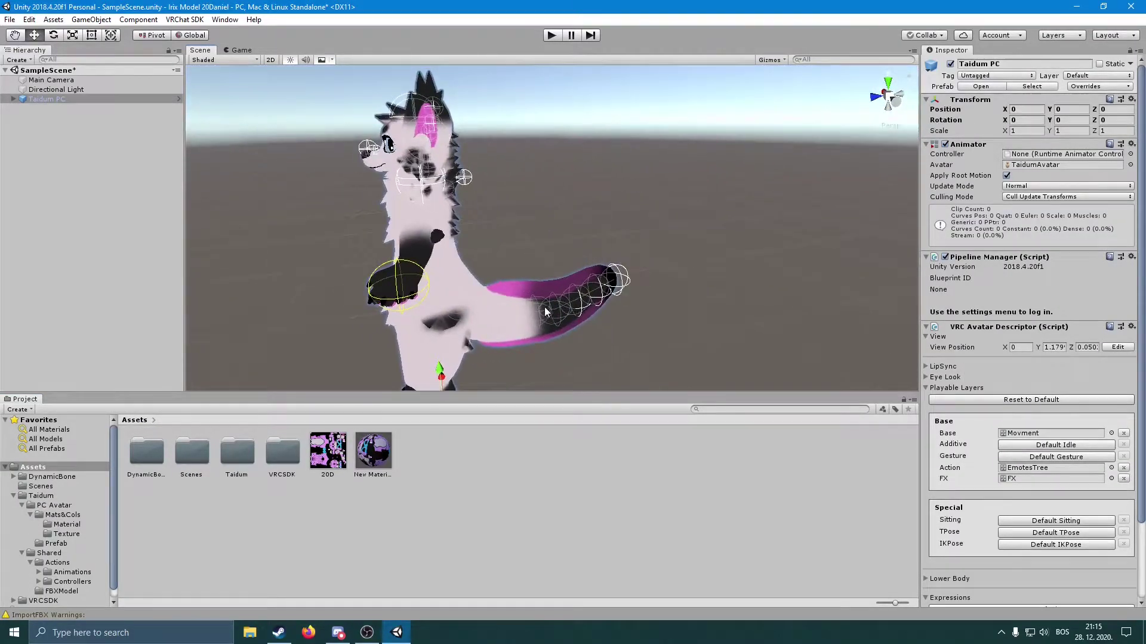
pyautogui.press('a')
pyautogui.moveTo(473, 311); pyautogui.dragTo(577, 288, button='right')
pyautogui.press('s')
pyautogui.keyDown('alt'); pyautogui.moveTo(601, 290); pyautogui.dragTo(586, 457); pyautogui.keyUp('alt')
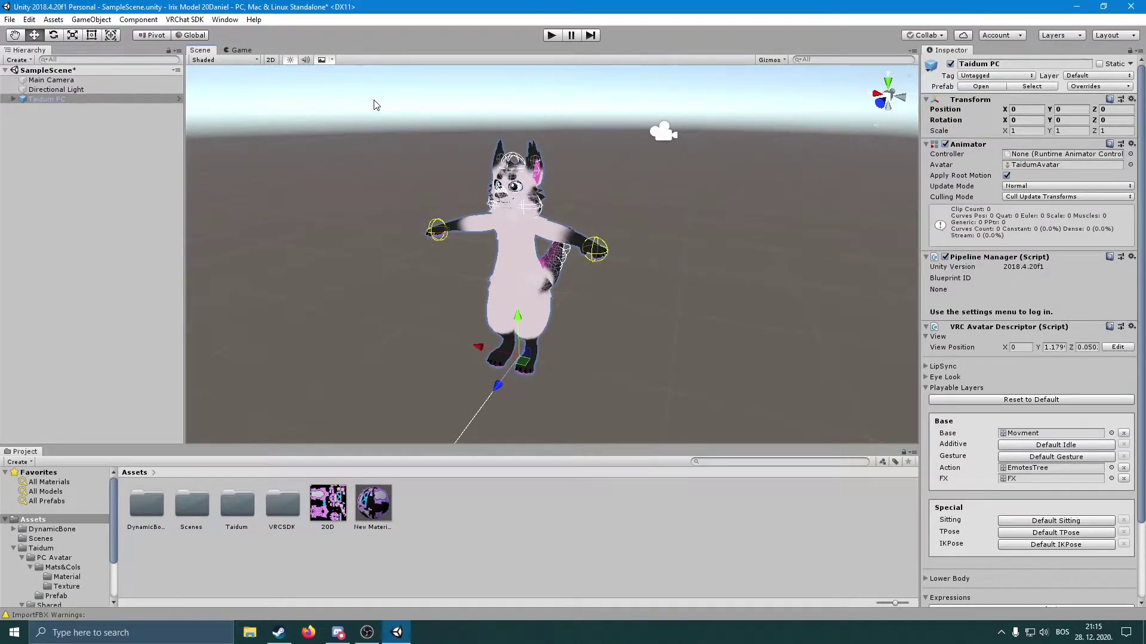
# Dock the VRChat SDK control panel beside the Inspector and sign in with the account details already filled in.
pyautogui.click(190, 21)
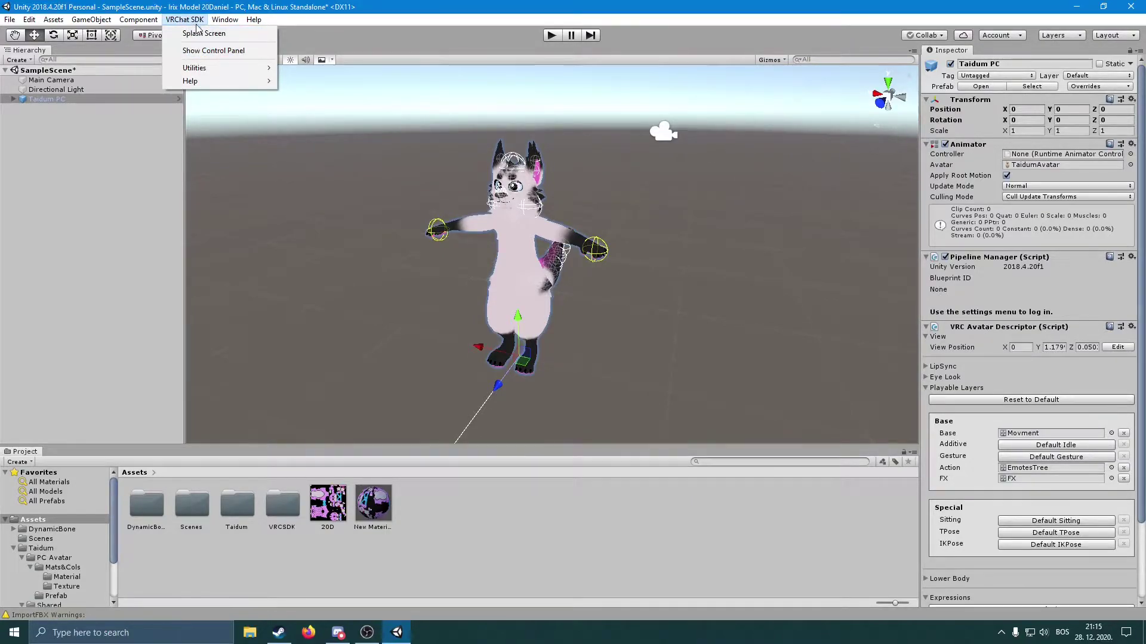
pyautogui.click(205, 52)
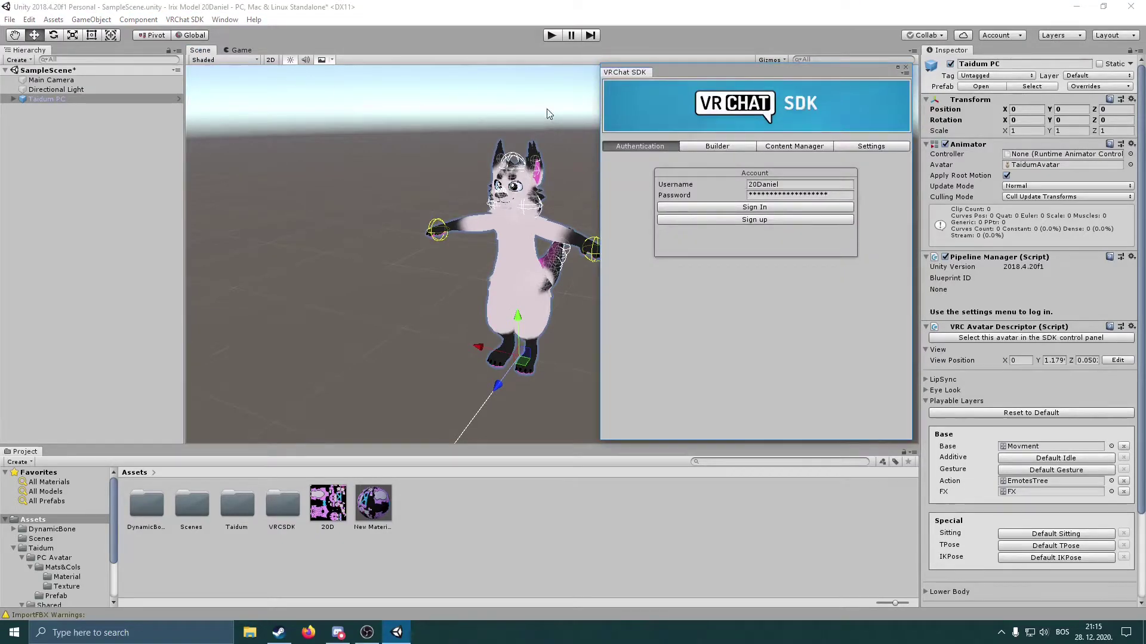
pyautogui.moveTo(618, 75); pyautogui.dragTo(987, 50)
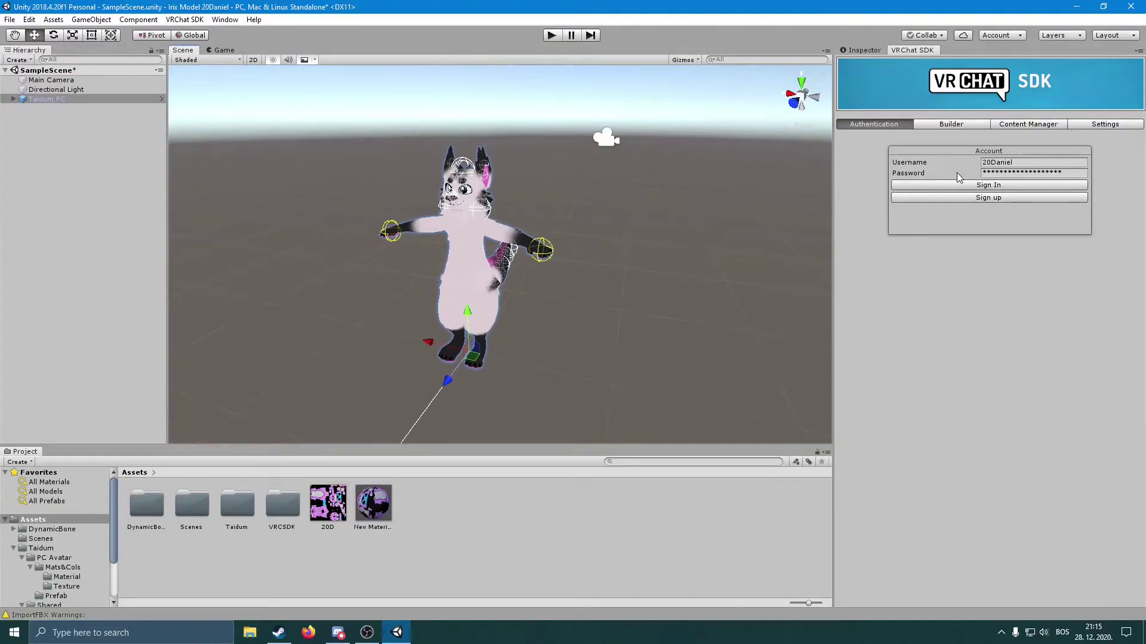
pyautogui.click(979, 185)
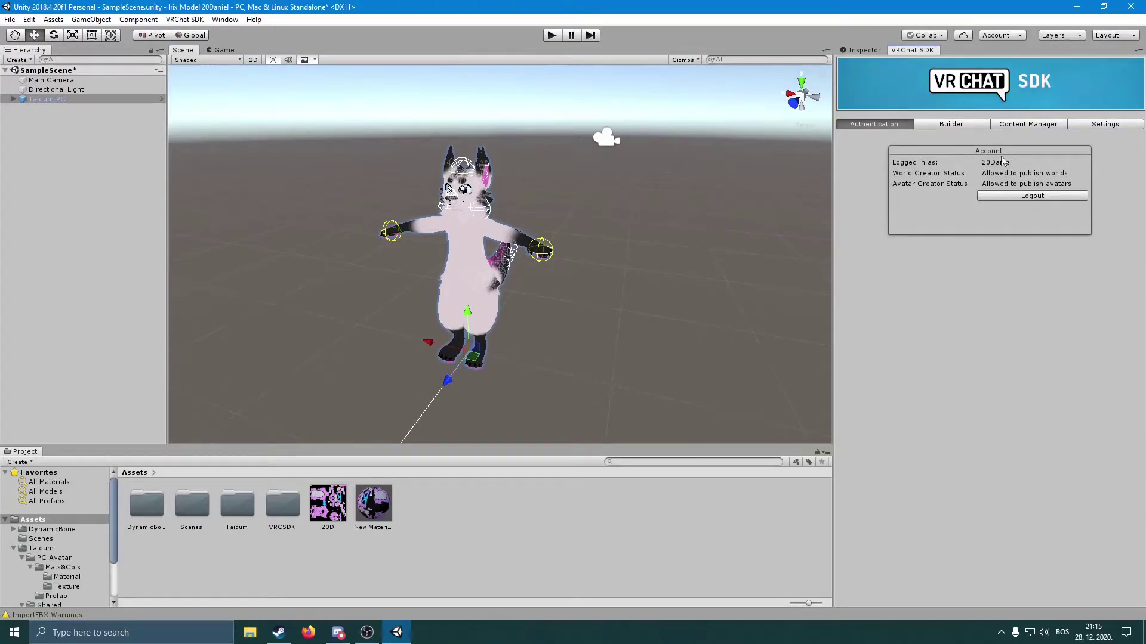
# Try to build and publish the avatar for Windows, and stop the running application.
pyautogui.click(957, 126)
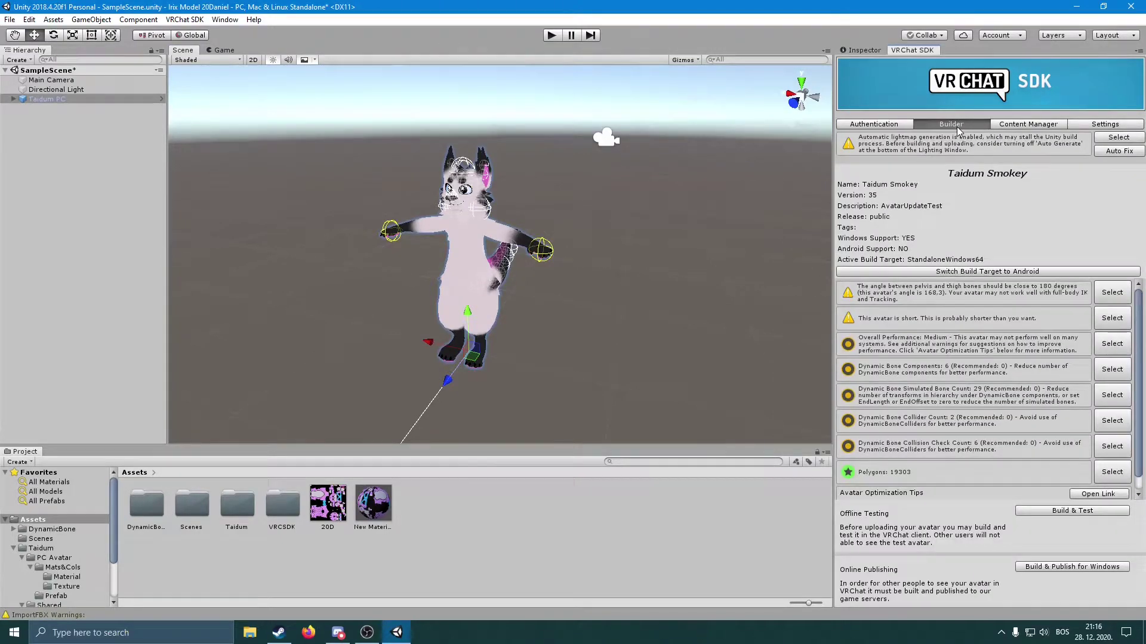
pyautogui.click(1084, 566)
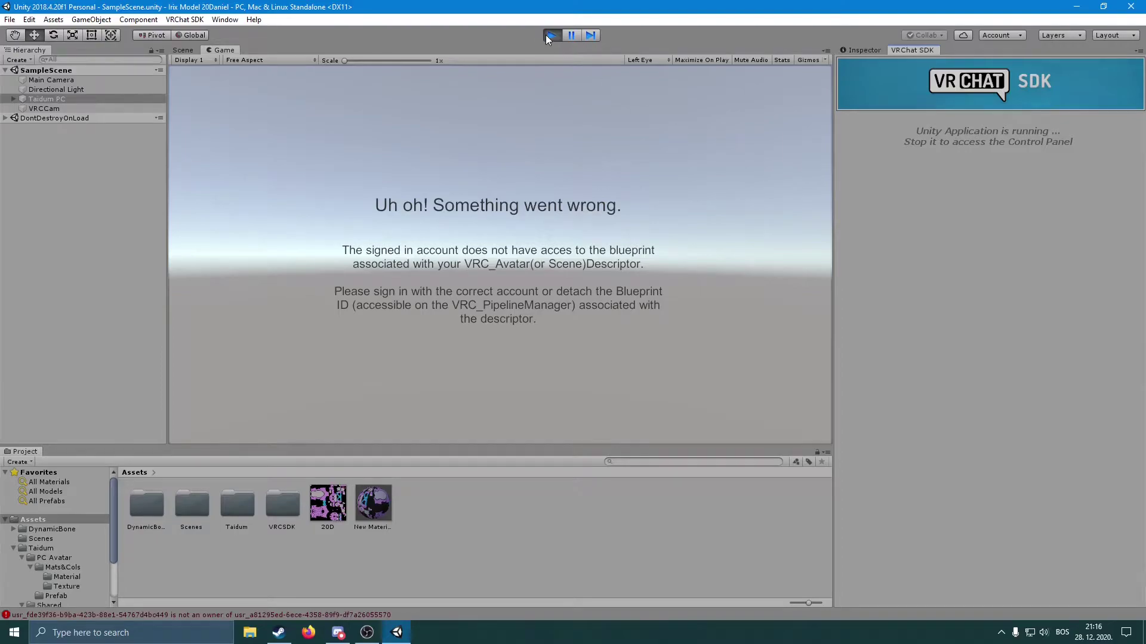
pyautogui.click(549, 34)
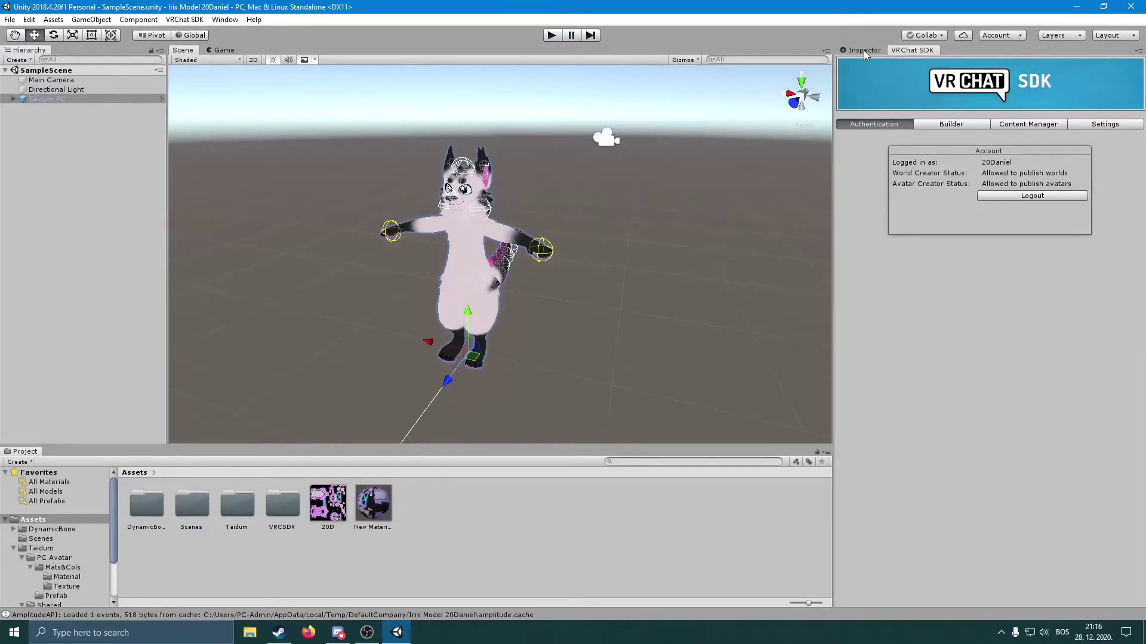
# Detach the blueprint ID from Taidum PC's Pipeline Manager and build and publish the avatar for Windows.
pyautogui.click(865, 52)
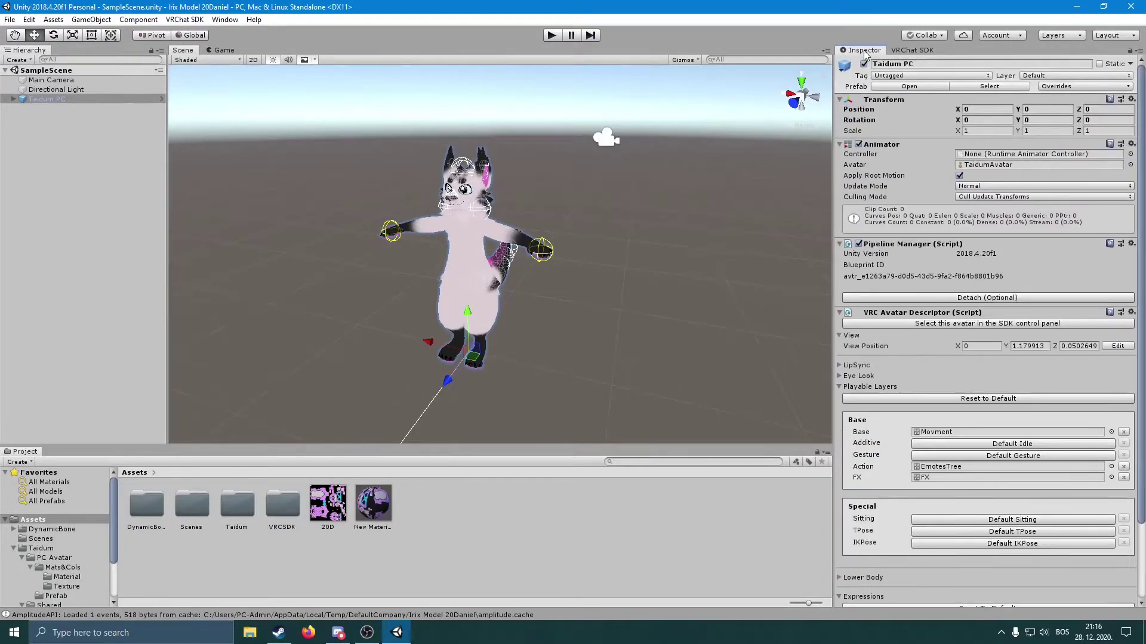
pyautogui.click(972, 298)
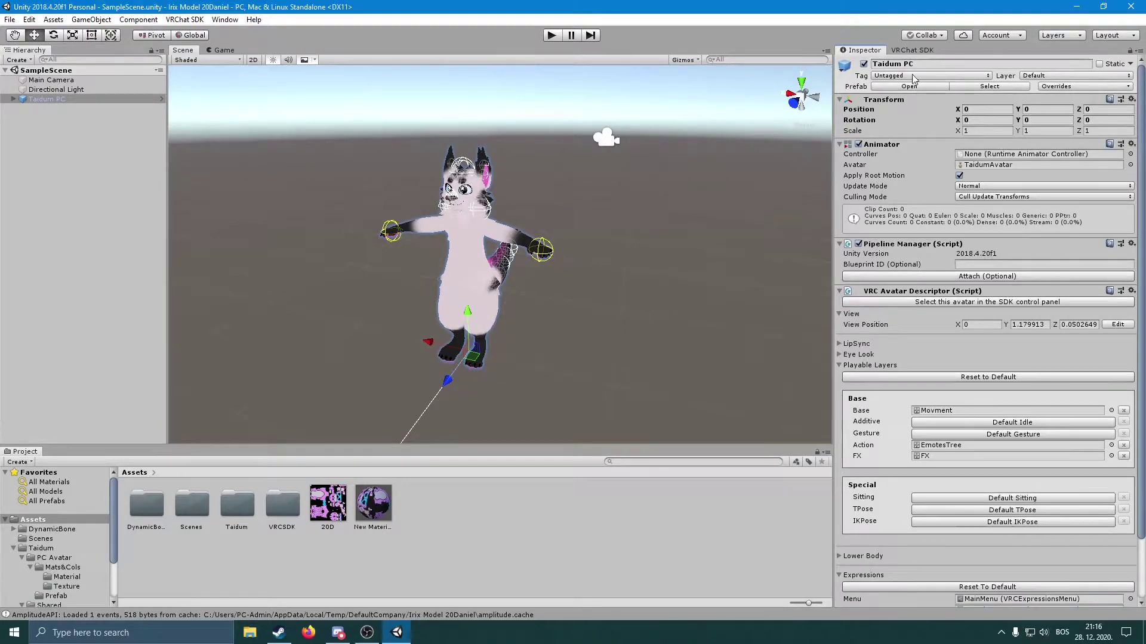
pyautogui.click(912, 51)
pyautogui.click(952, 124)
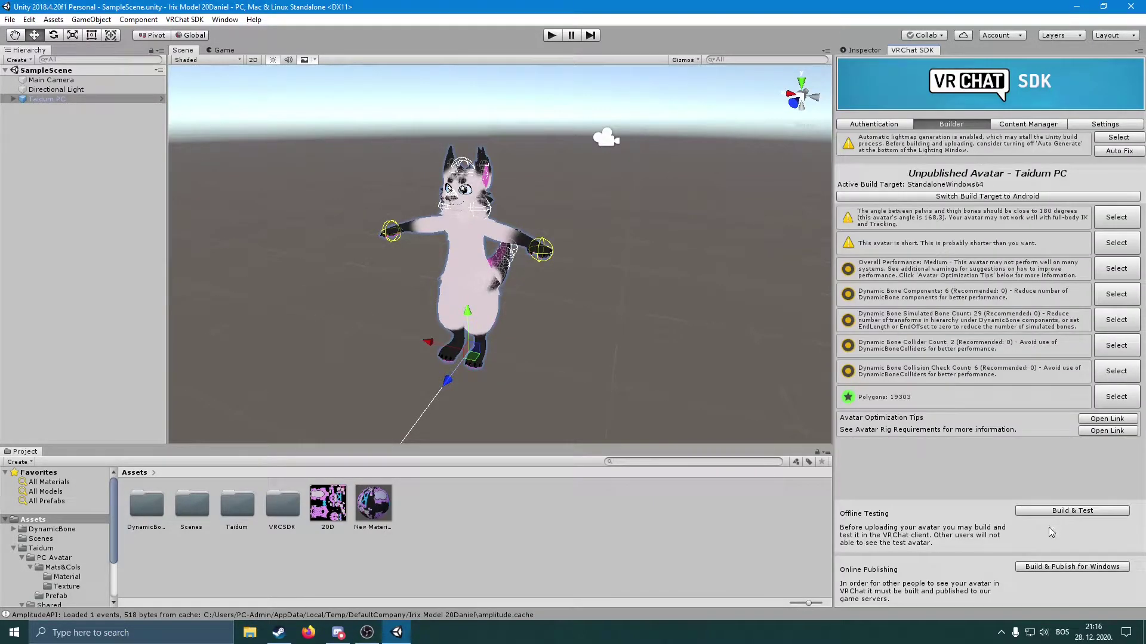
pyautogui.click(1071, 567)
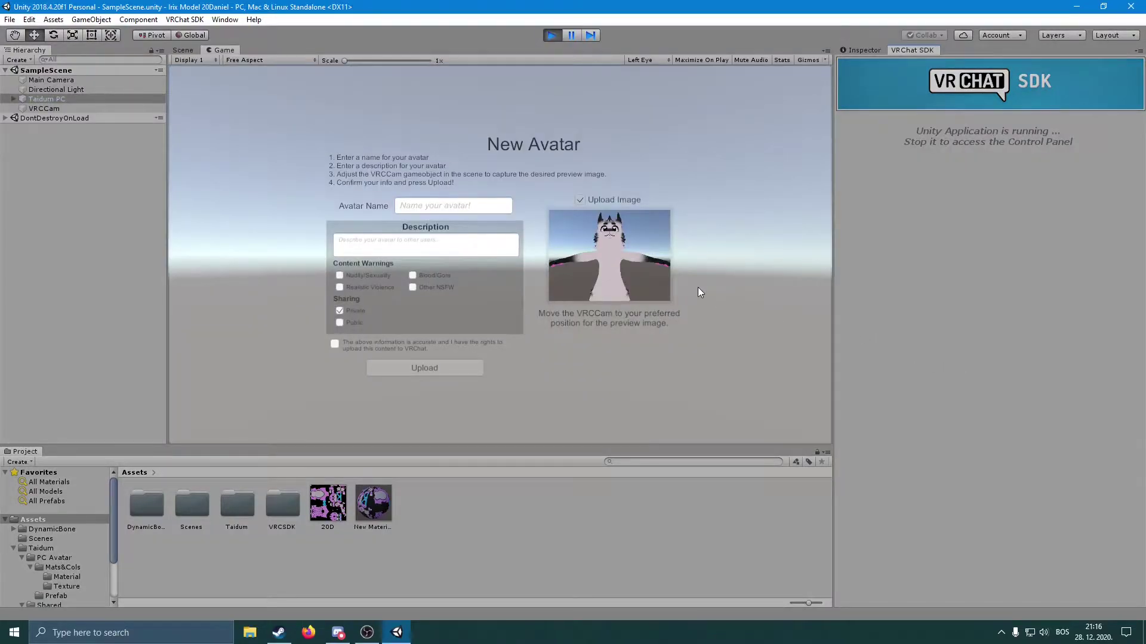
# Enter 20Danny as the new avatar's name.
pyautogui.click(477, 208)
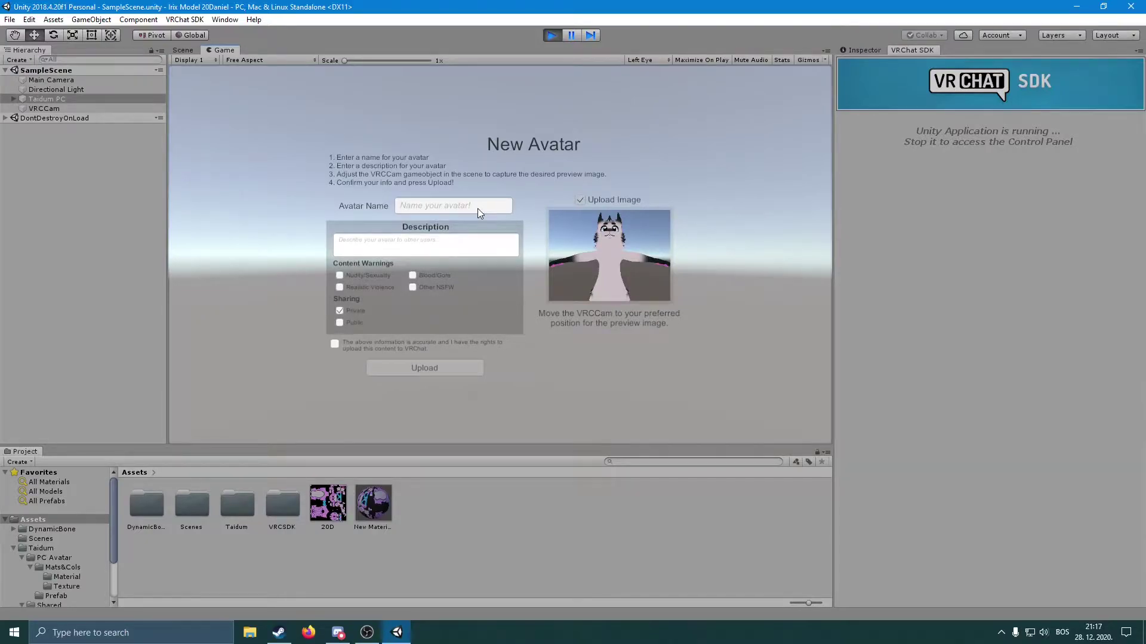
pyautogui.write('20Danny')
# Raise VRCCam in the scene and bring it closer to the avatar so the preview image frames the head and ears.
pyautogui.click(184, 51)
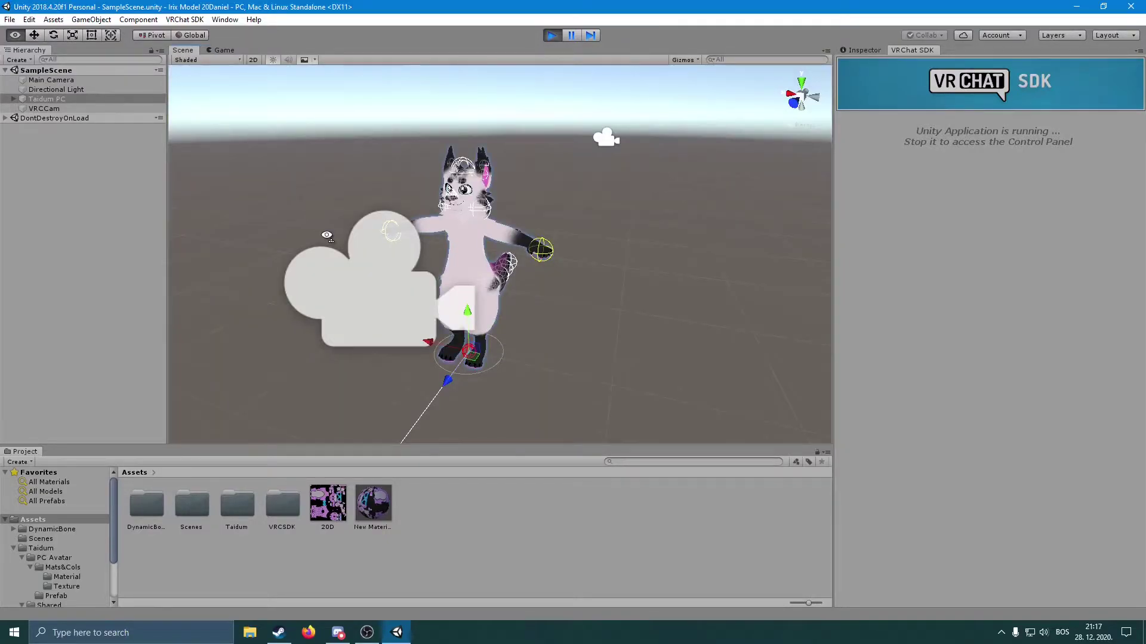
pyautogui.keyDown('alt'); pyautogui.moveTo(349, 247); pyautogui.dragTo(552, 284); pyautogui.keyUp('alt')
pyautogui.click(558, 192)
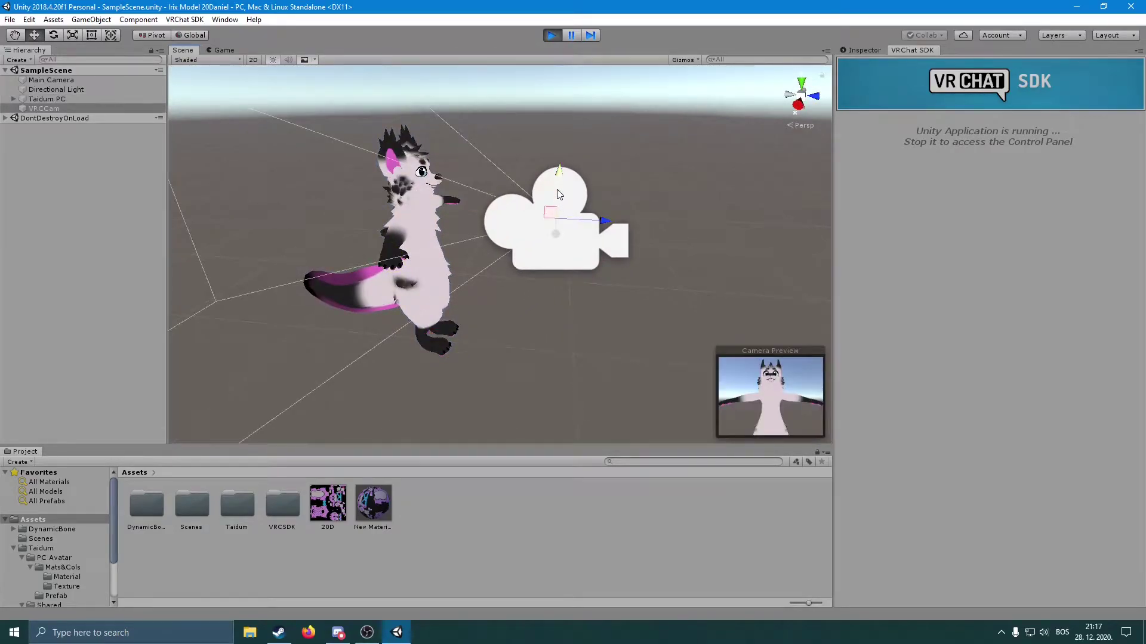
pyautogui.moveTo(558, 160); pyautogui.dragTo(561, 148)
pyautogui.moveTo(604, 192); pyautogui.dragTo(513, 188)
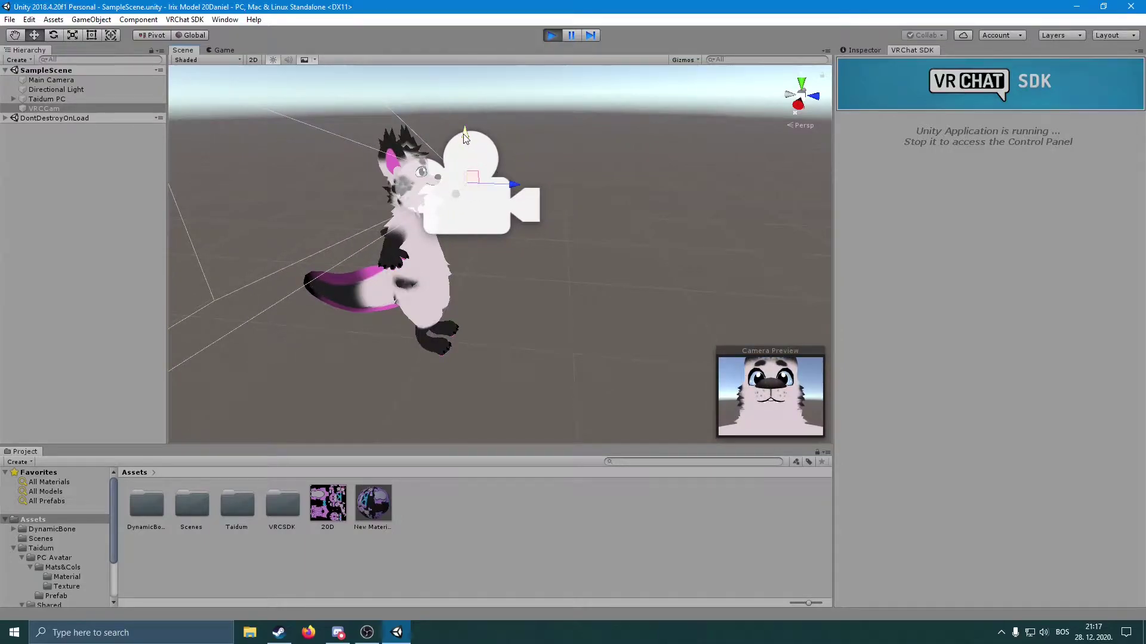
pyautogui.moveTo(465, 134); pyautogui.dragTo(465, 125)
pyautogui.moveTo(513, 178); pyautogui.dragTo(525, 179)
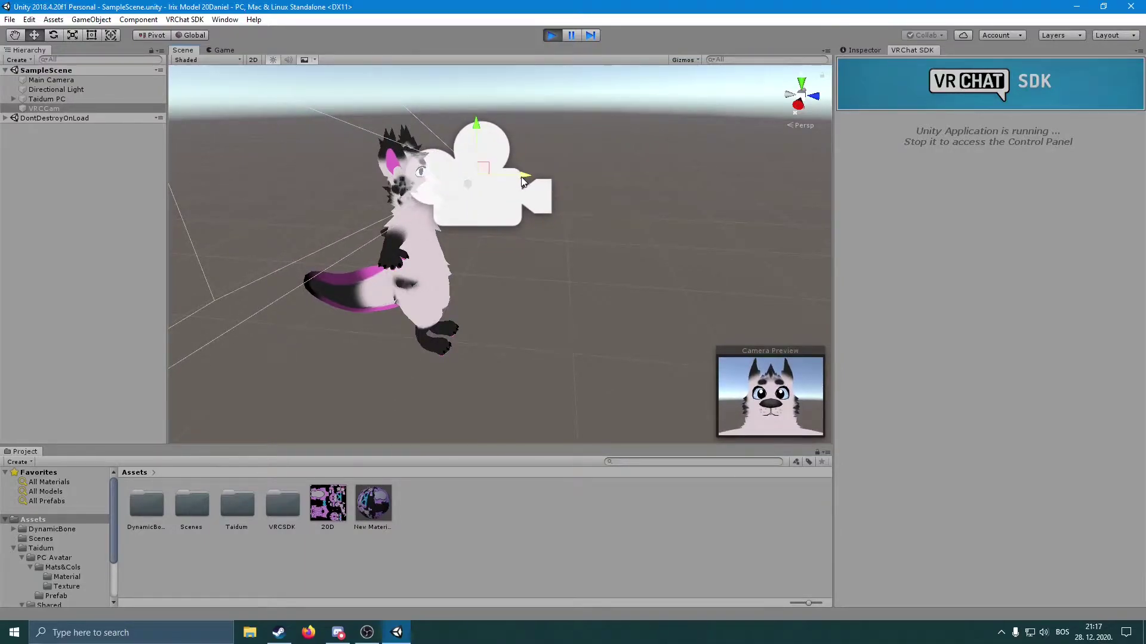
pyautogui.moveTo(477, 127); pyautogui.dragTo(478, 124)
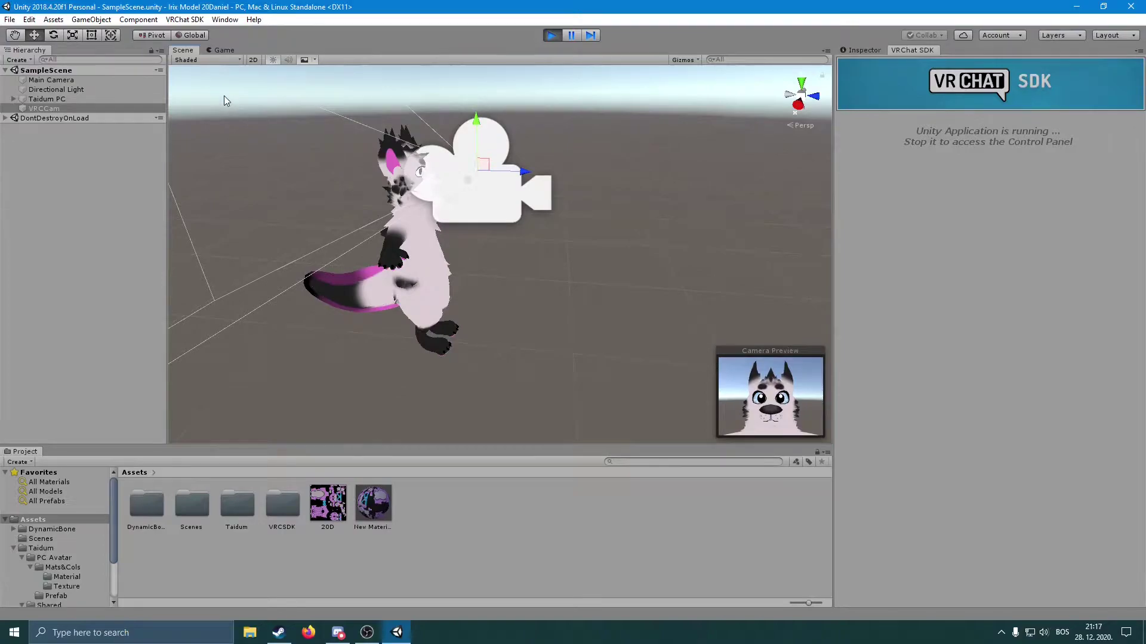
# Add a plane to the scene and rotate it upright as a backdrop behind the avatar.
pyautogui.moveTo(550, 330); pyautogui.dragTo(489, 316, button='right')
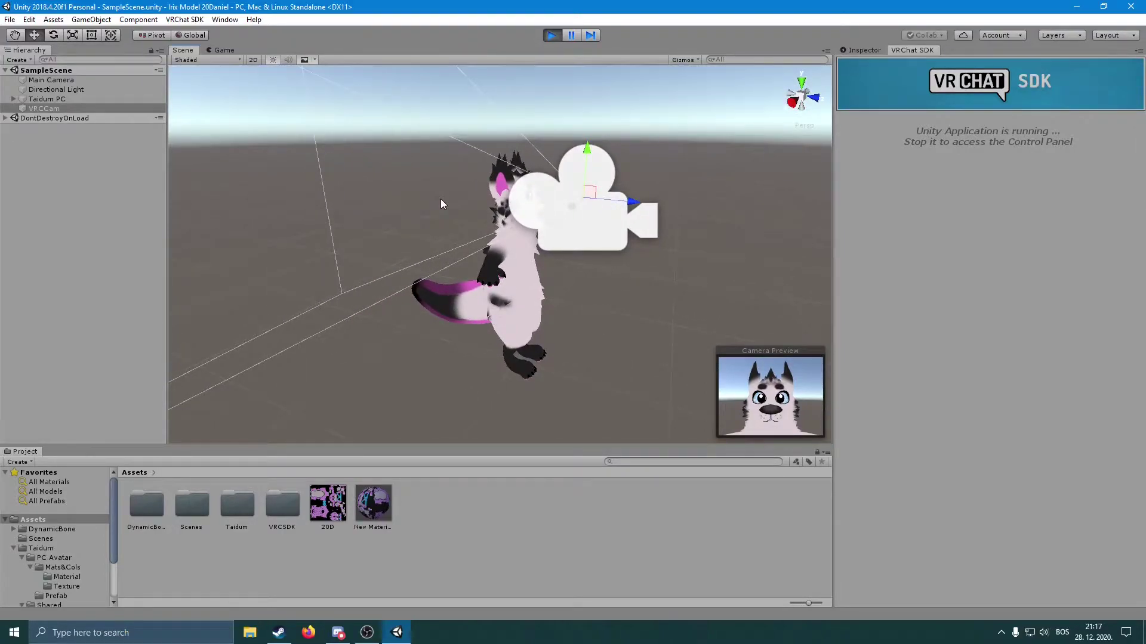
pyautogui.rightClick(58, 220)
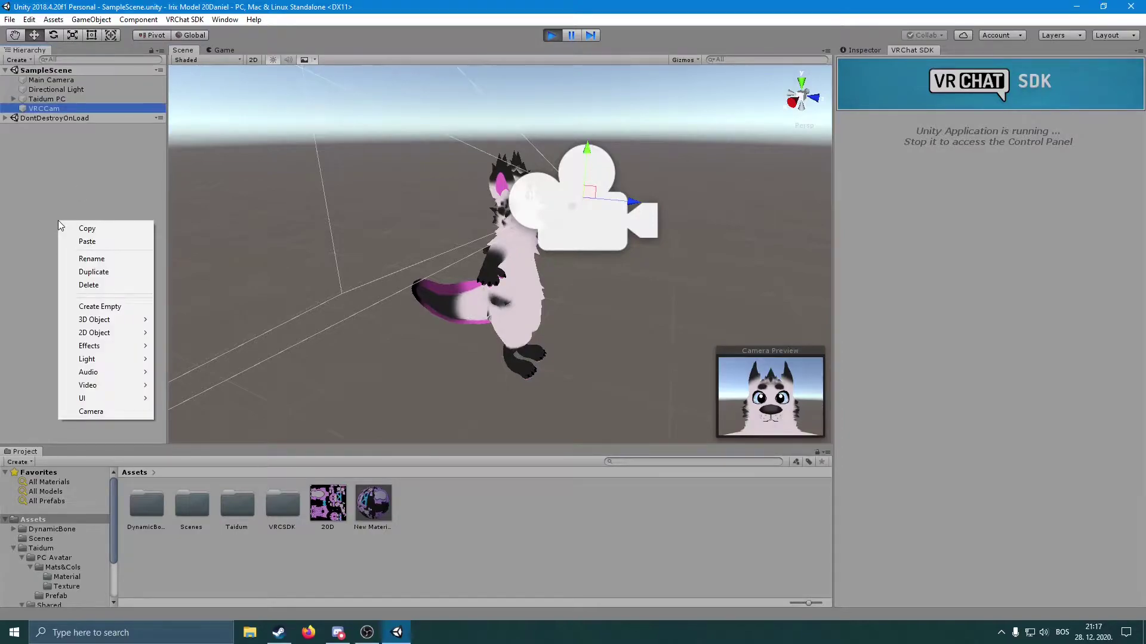
pyautogui.moveTo(101, 321)
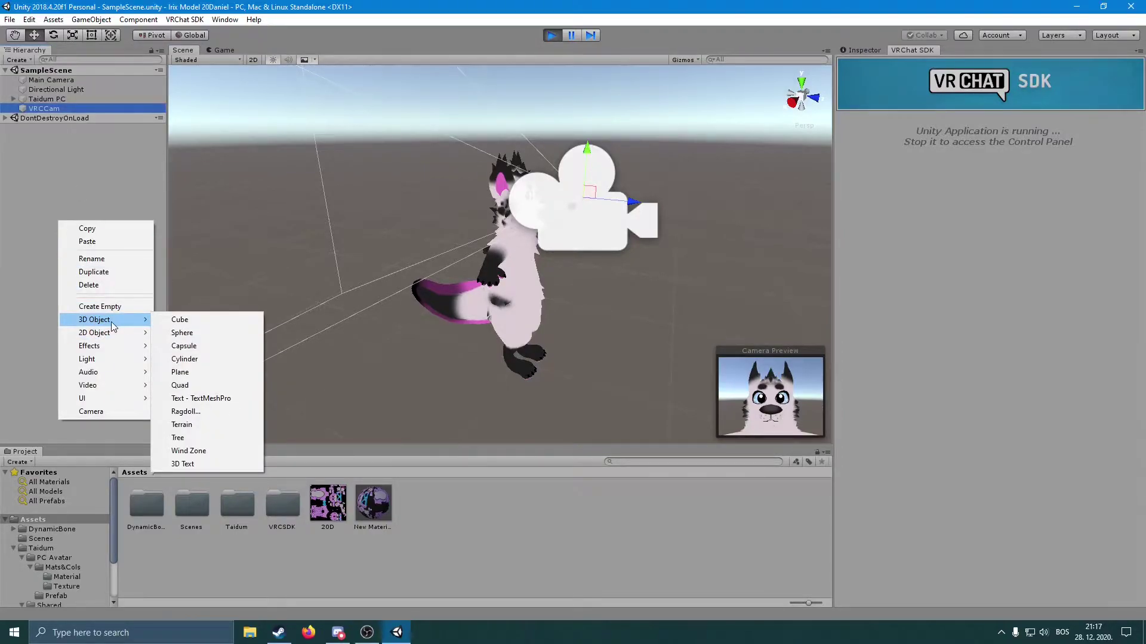
pyautogui.click(182, 371)
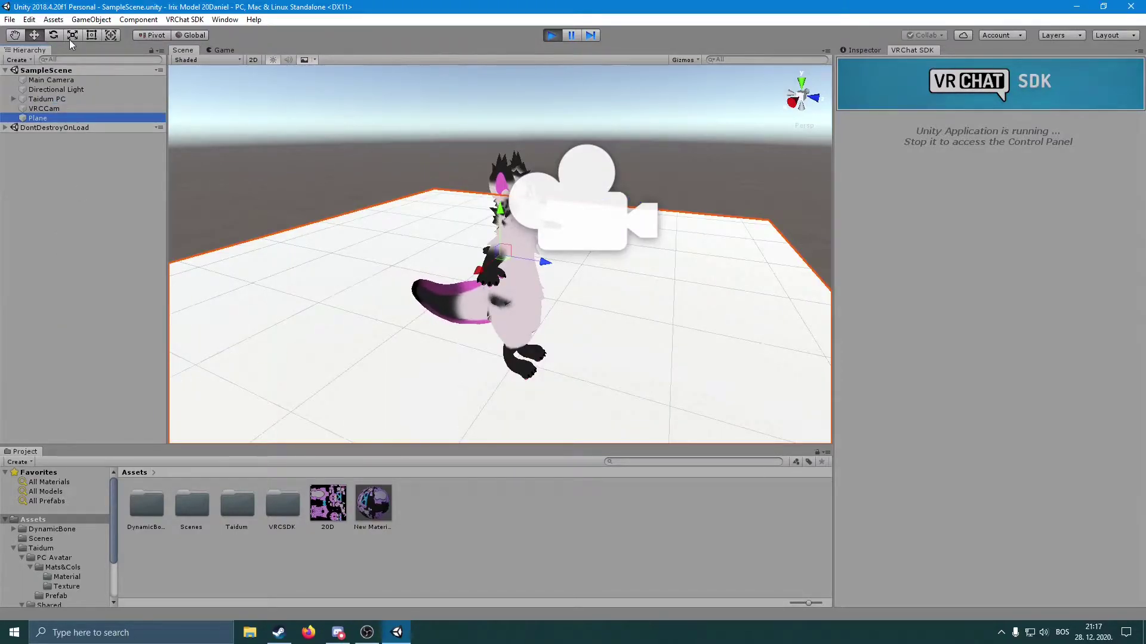
pyautogui.click(54, 35)
pyautogui.moveTo(517, 219); pyautogui.dragTo(576, 377)
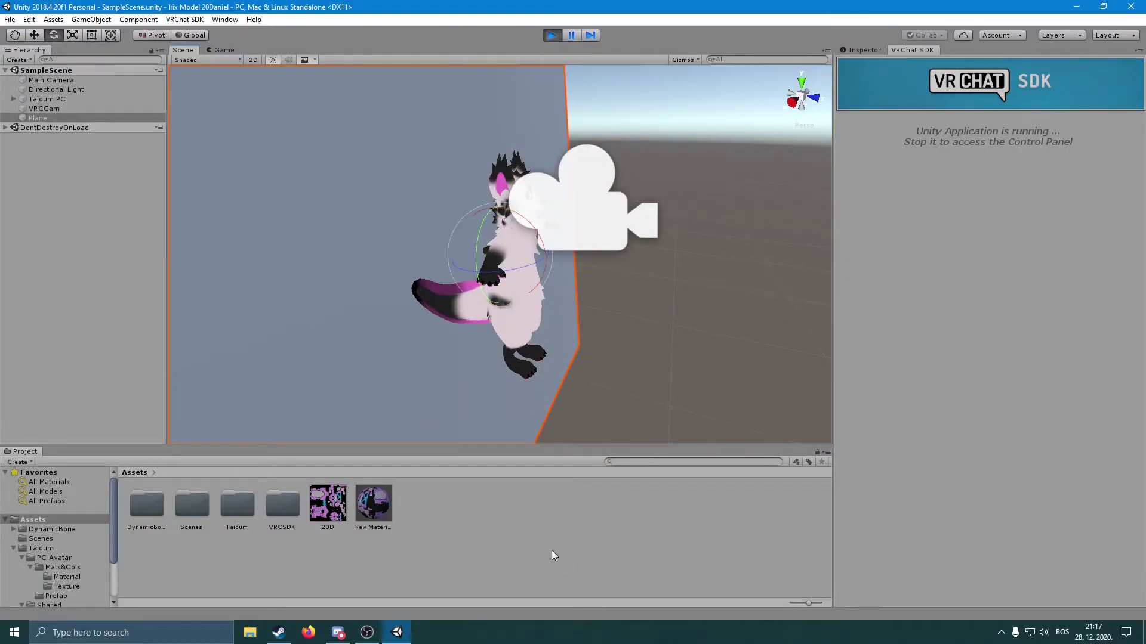
pyautogui.moveTo(482, 357); pyautogui.dragTo(393, 185, button='right')
pyautogui.moveTo(600, 317)
pyautogui.mouseDown()
pyautogui.moveTo(617, 331)
pyautogui.moveTo(601, 322)
pyautogui.mouseUp()
pyautogui.moveTo(521, 256); pyautogui.dragTo(575, 263, button='right')
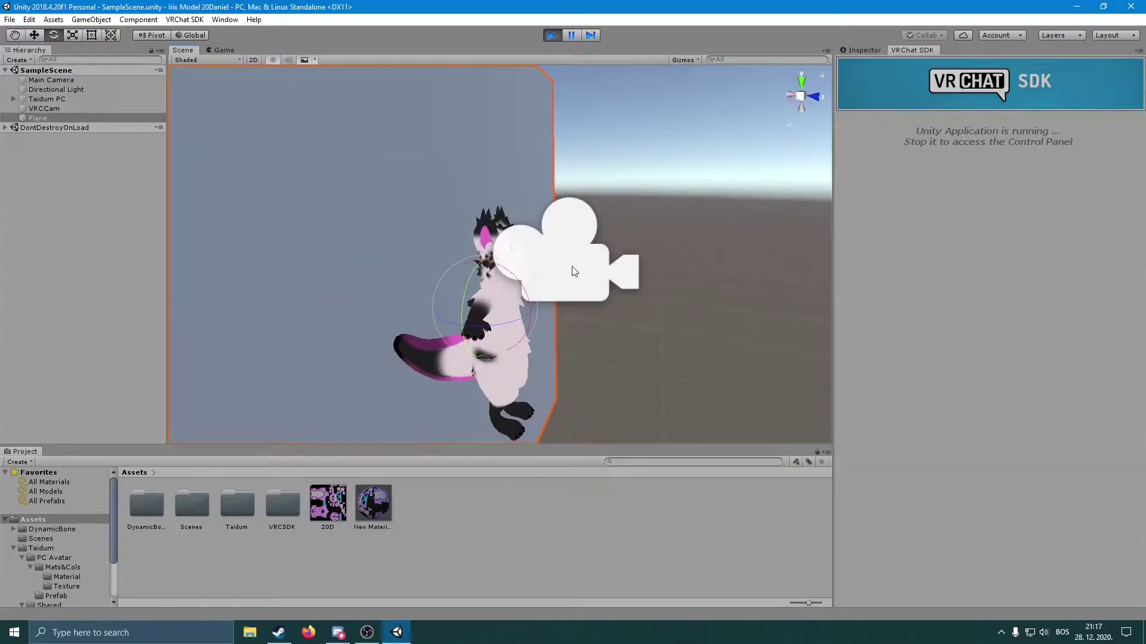
# Move the upright plane to cover the background behind the avatar, and check the framing in VRCCam's preview.
pyautogui.click(574, 271)
pyautogui.click(439, 267)
pyautogui.click(32, 34)
pyautogui.moveTo(508, 317); pyautogui.dragTo(488, 358)
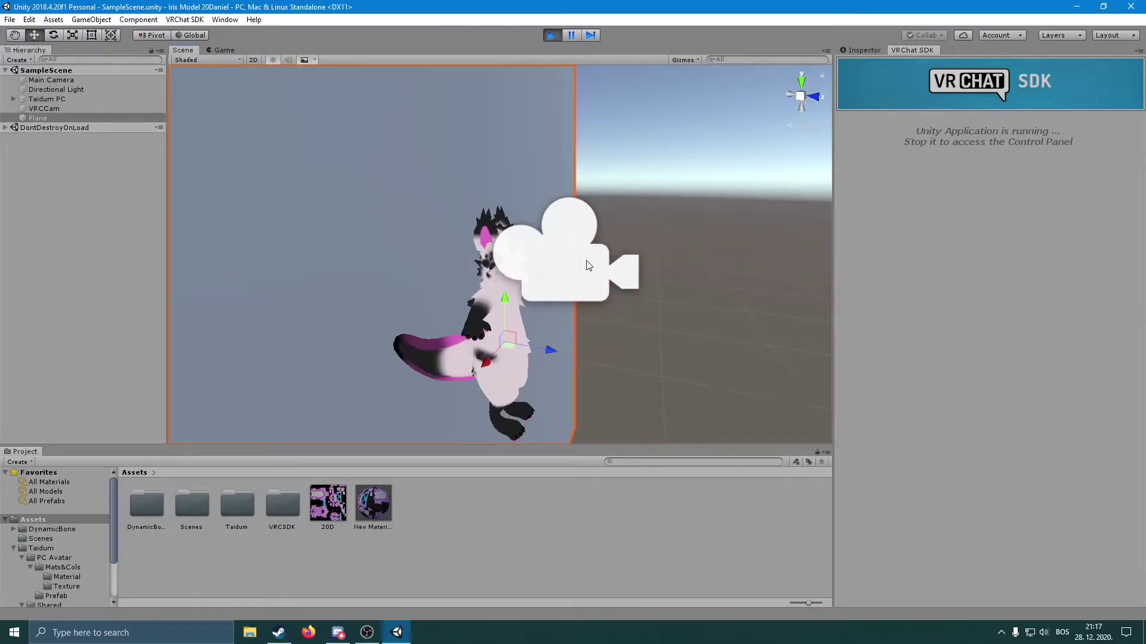
pyautogui.click(588, 265)
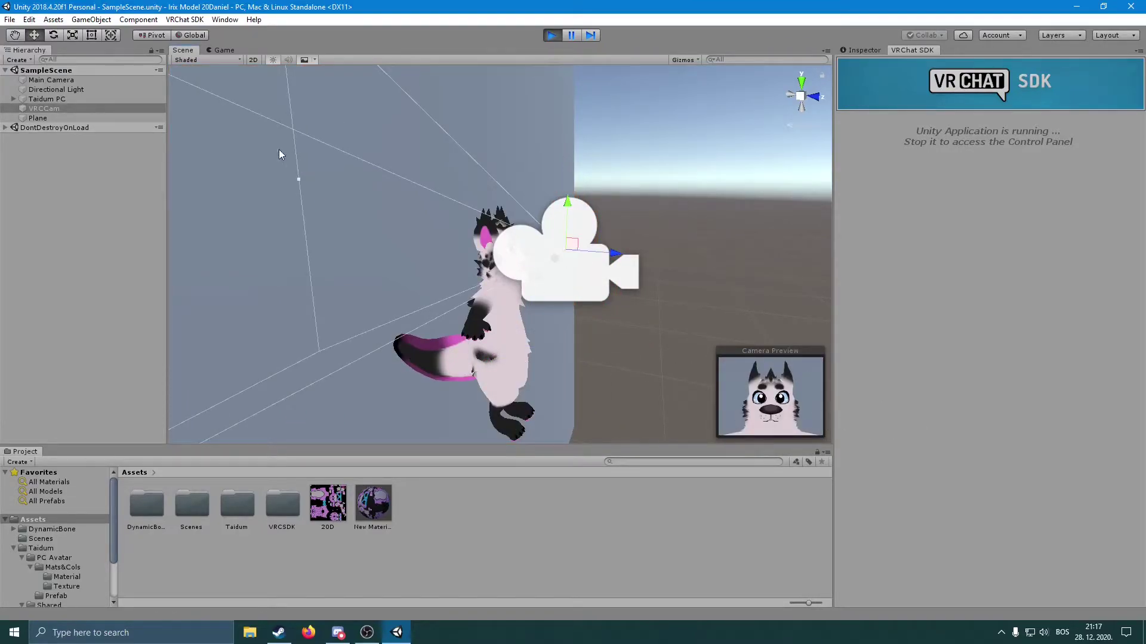
# Accept the content rights statement on the New Avatar form, upload the avatar and dismiss the completion dialog.
pyautogui.click(223, 50)
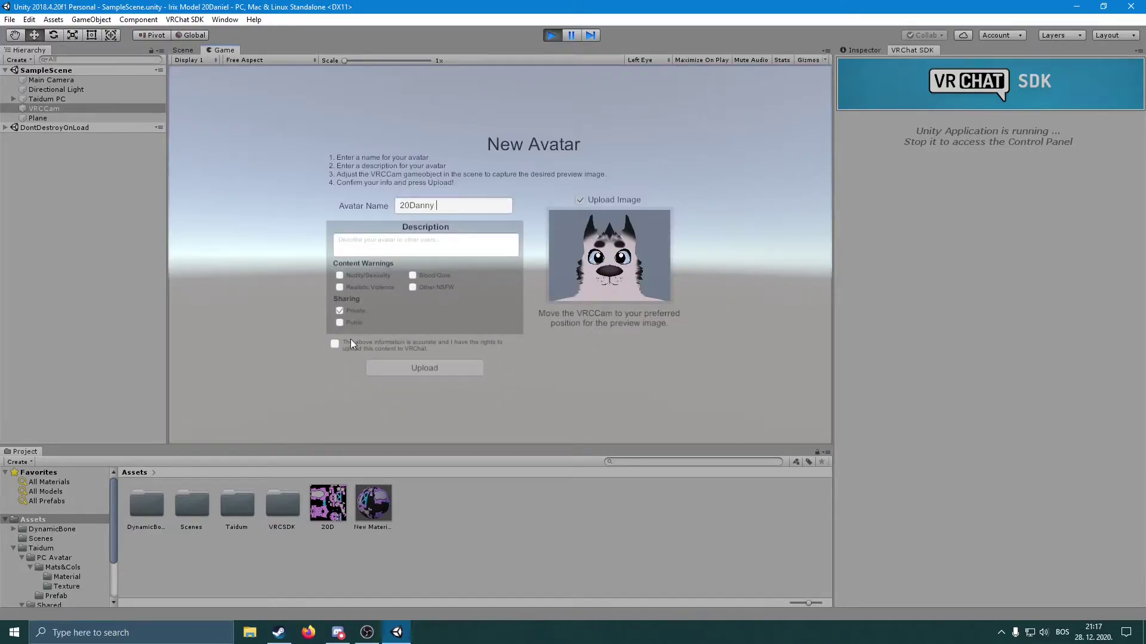
pyautogui.click(335, 348)
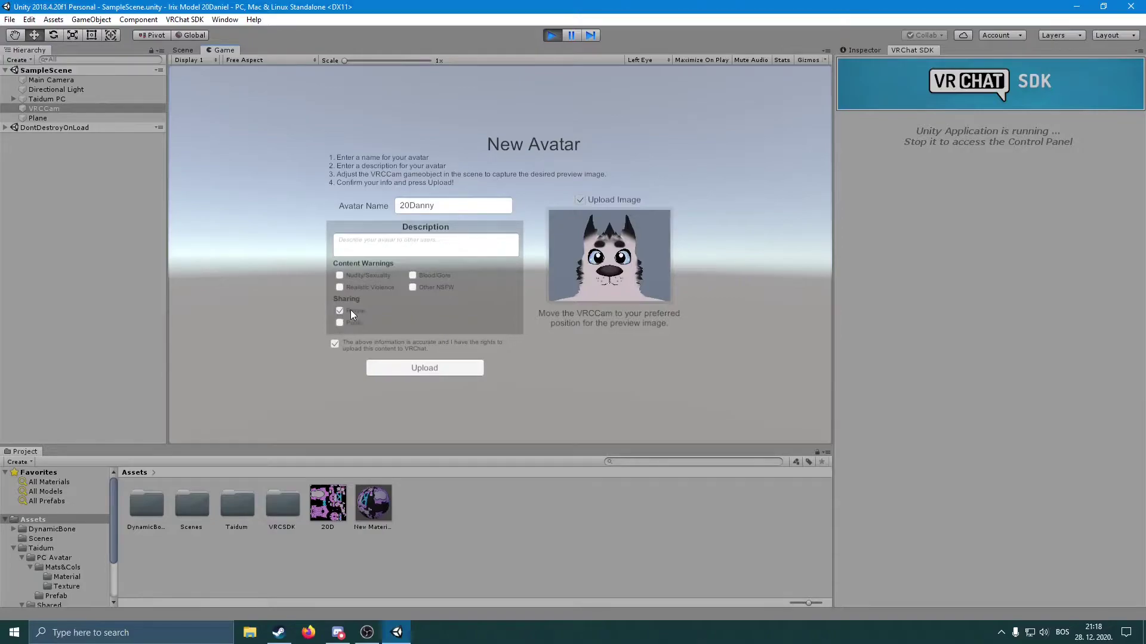
pyautogui.click(421, 367)
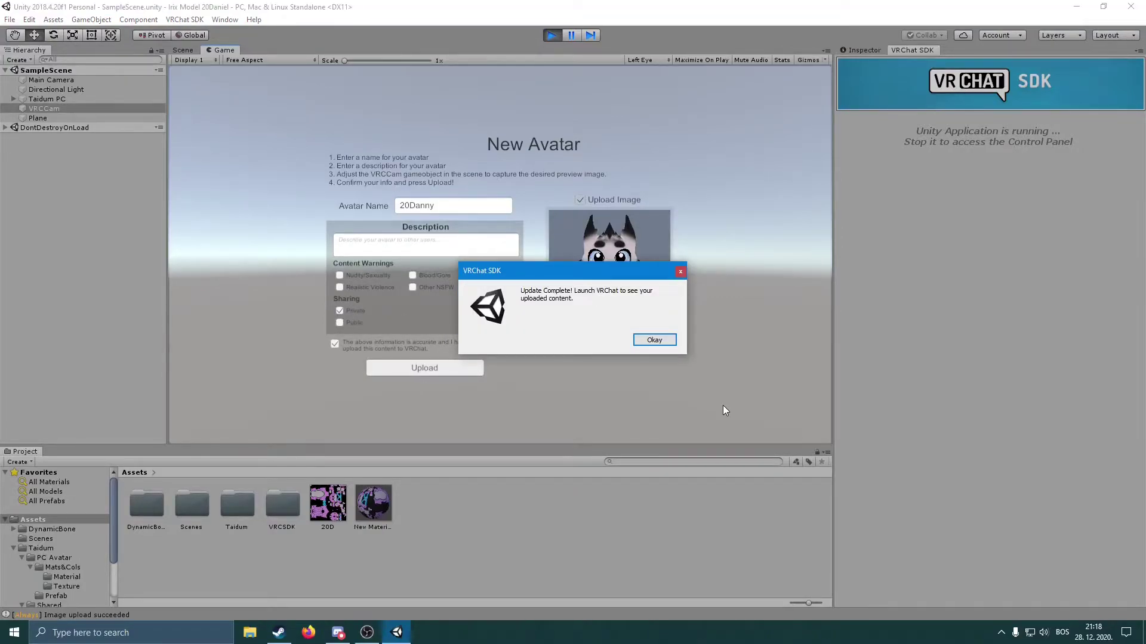
pyautogui.click(654, 340)
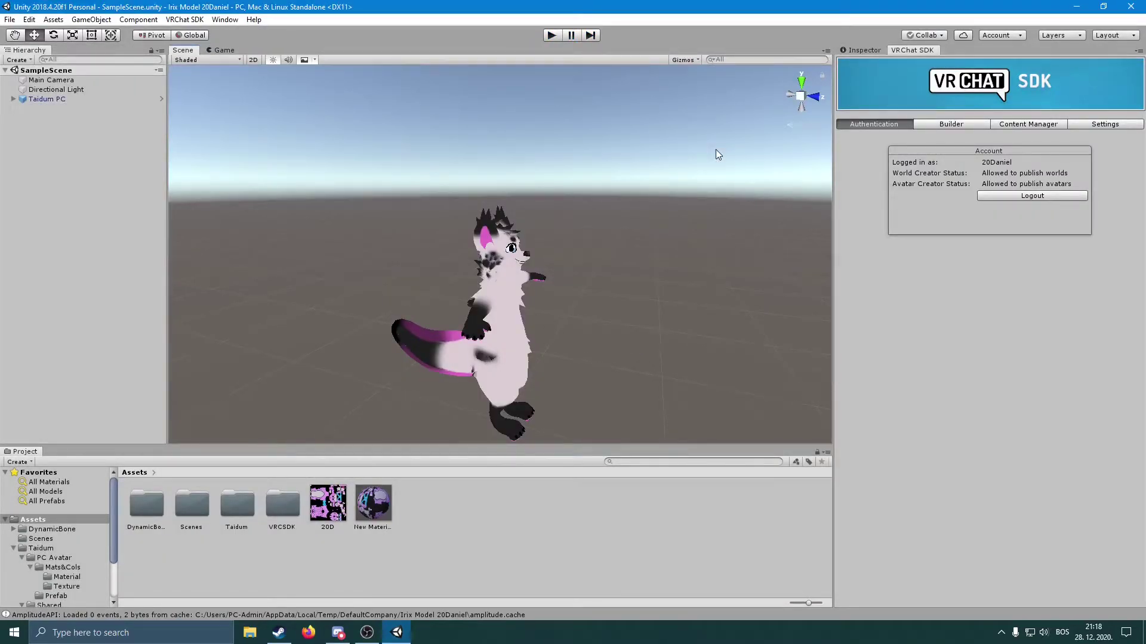
# Minimize Unity, launch VRChat, walk through the apartment to the bedroom and turn on its mirror.
pyautogui.click(1074, 8)
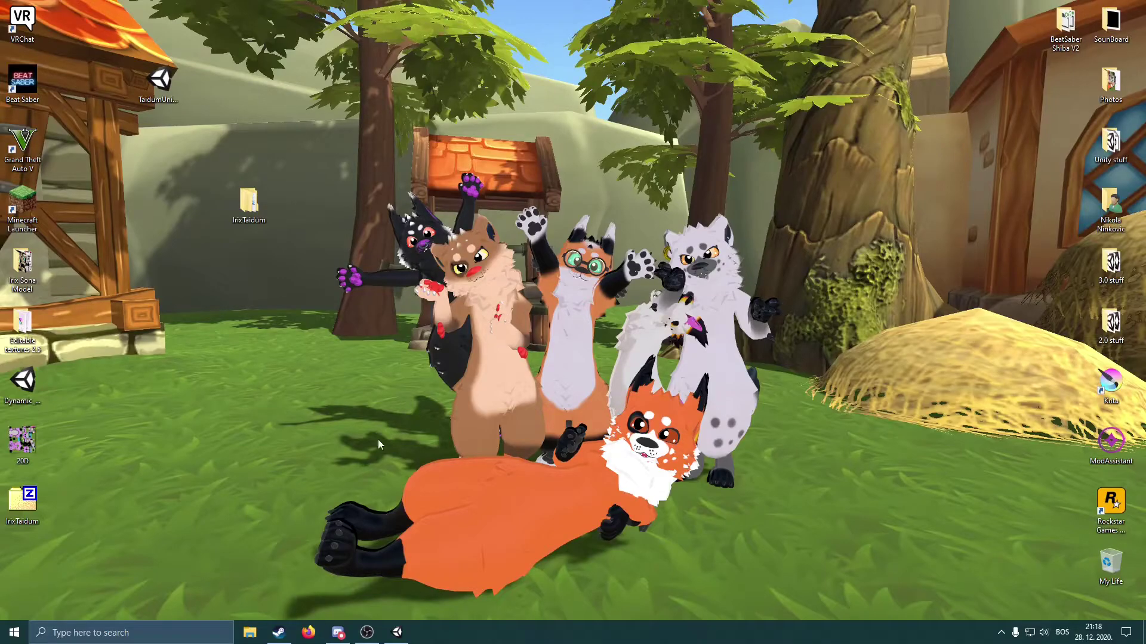
pyautogui.click(280, 632)
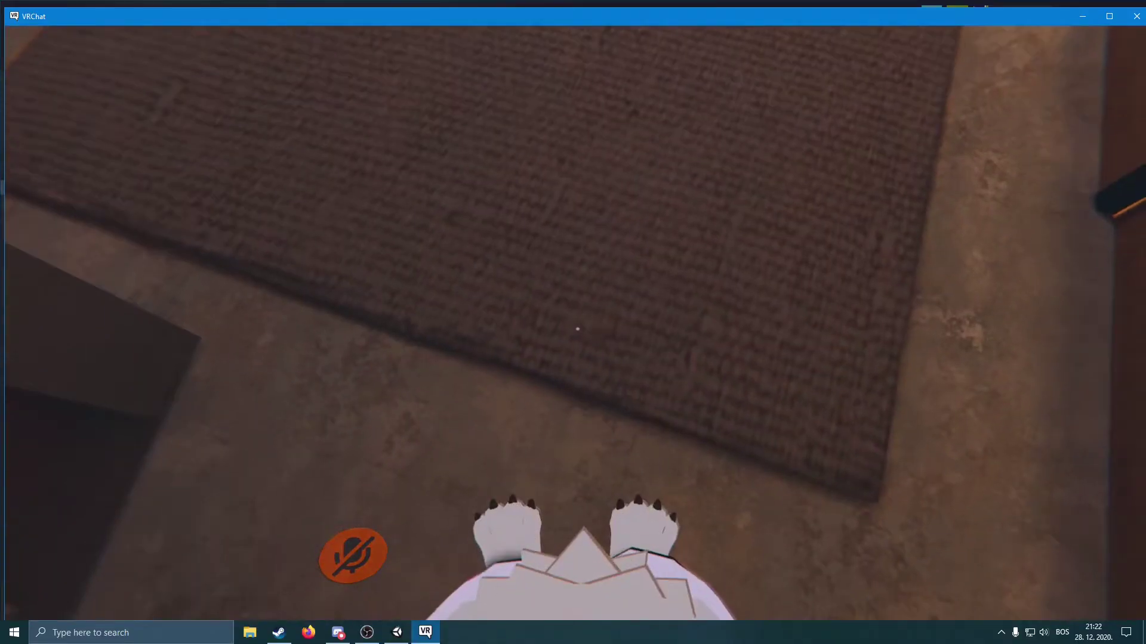
pyautogui.press('w')
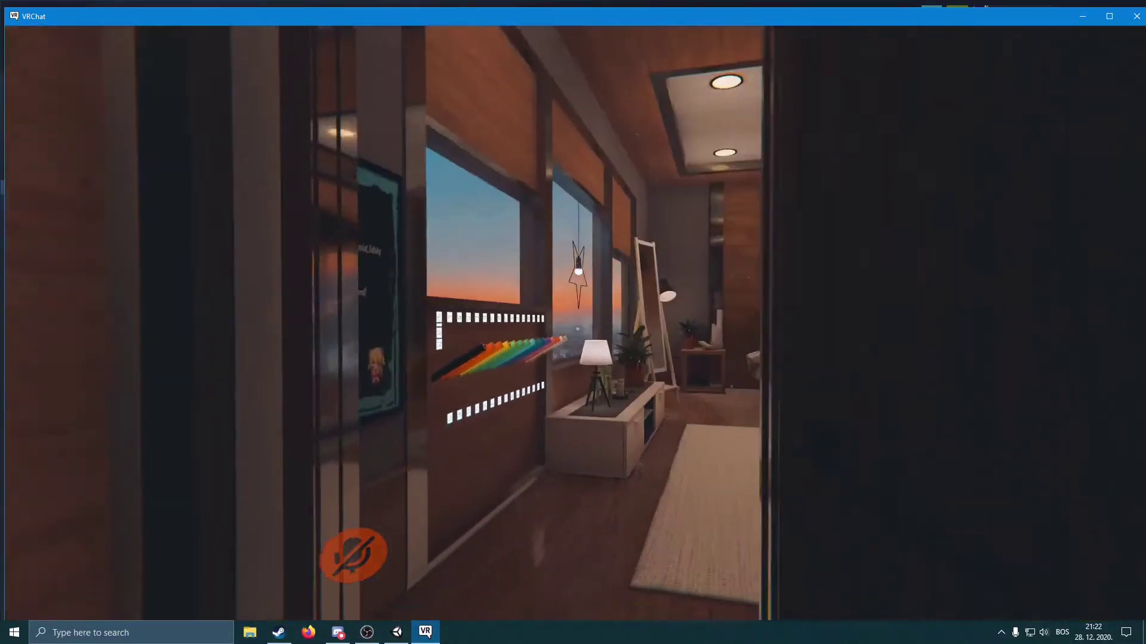
pyautogui.press('w')
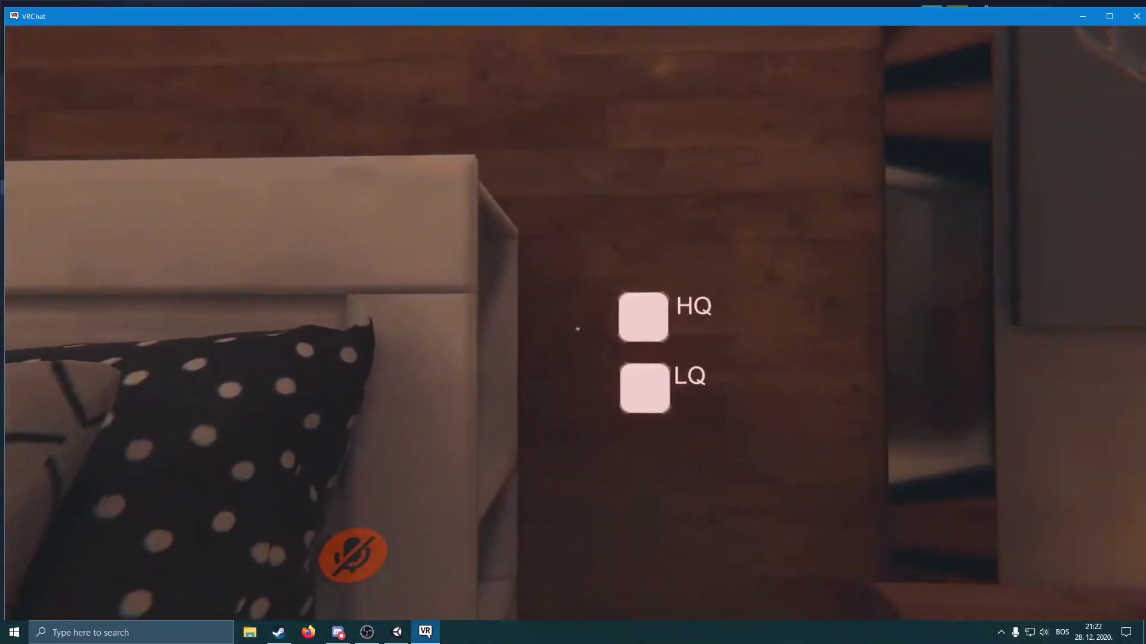
pyautogui.click(577, 329)
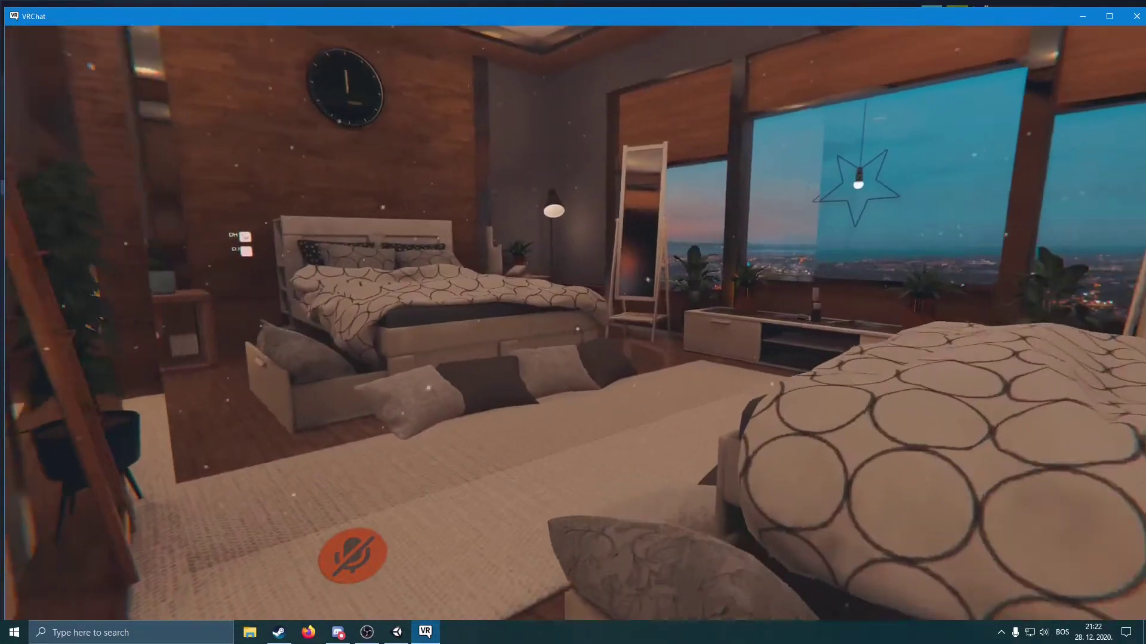
# Change into the uploaded avatar in VRChat and move around in front of the mirror to inspect it.
pyautogui.press('Escape')
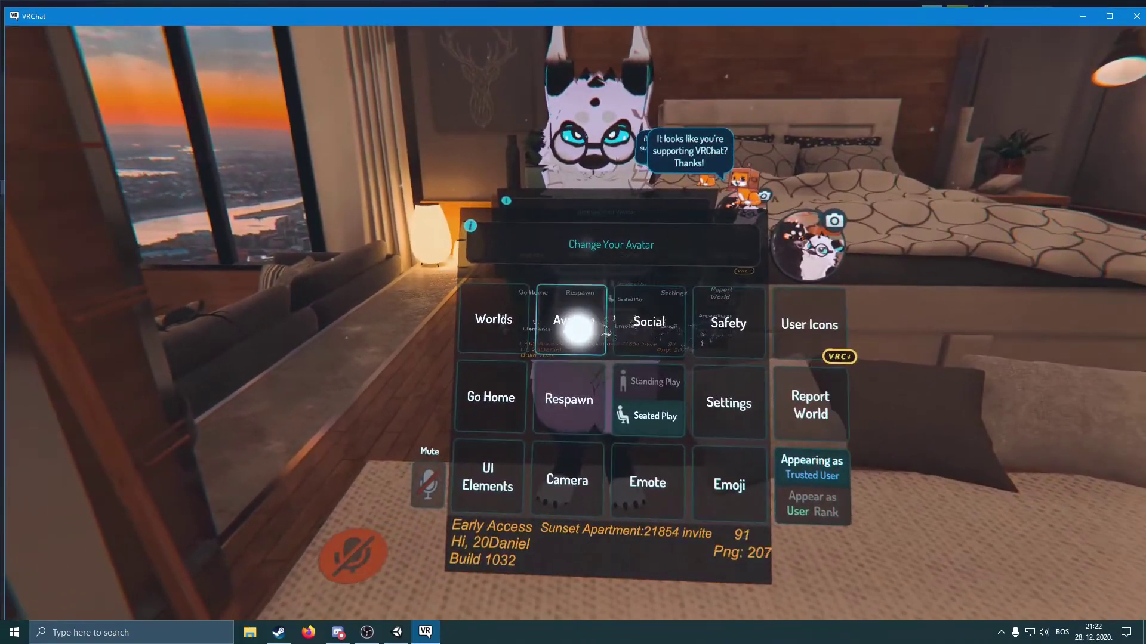
pyautogui.click(577, 329)
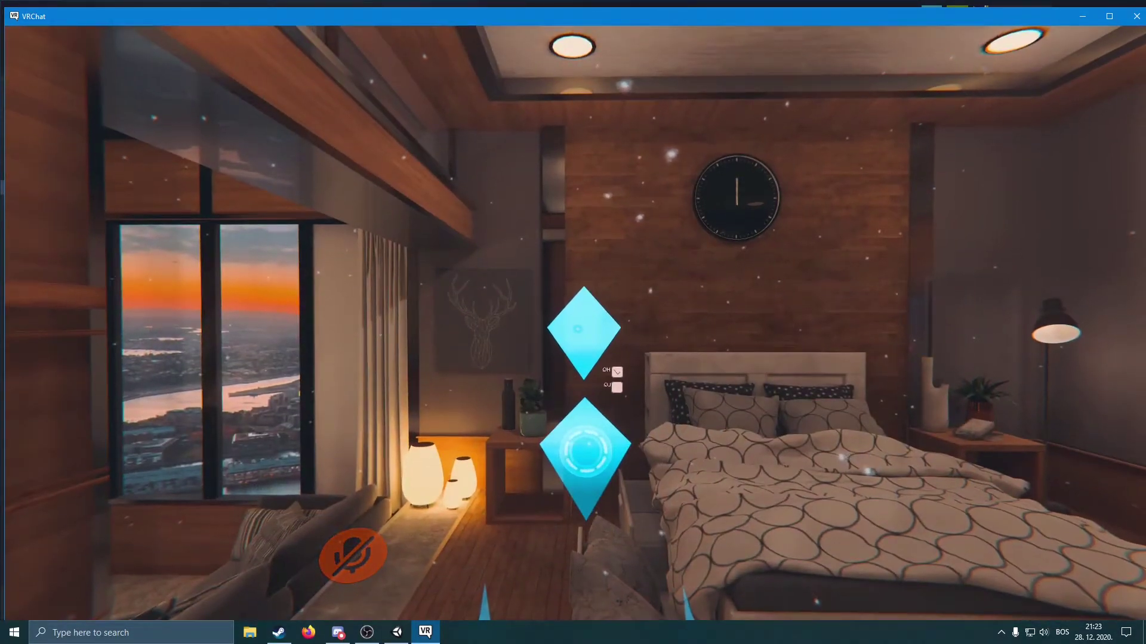
pyautogui.press('w')
pyautogui.press('s')
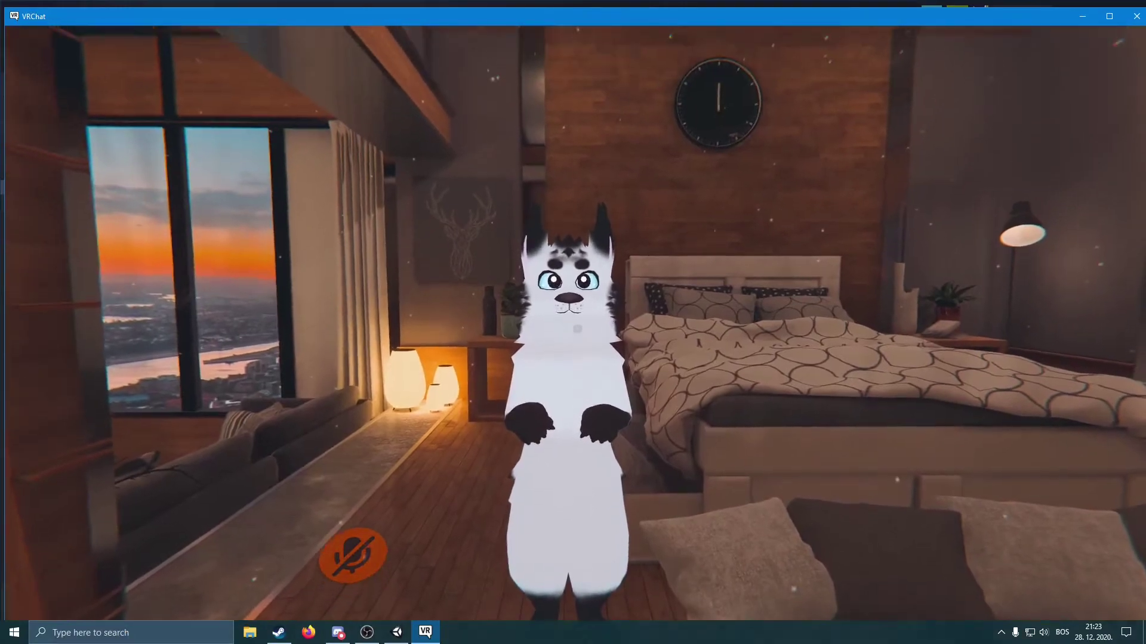
pyautogui.press('a')
pyautogui.press('d')
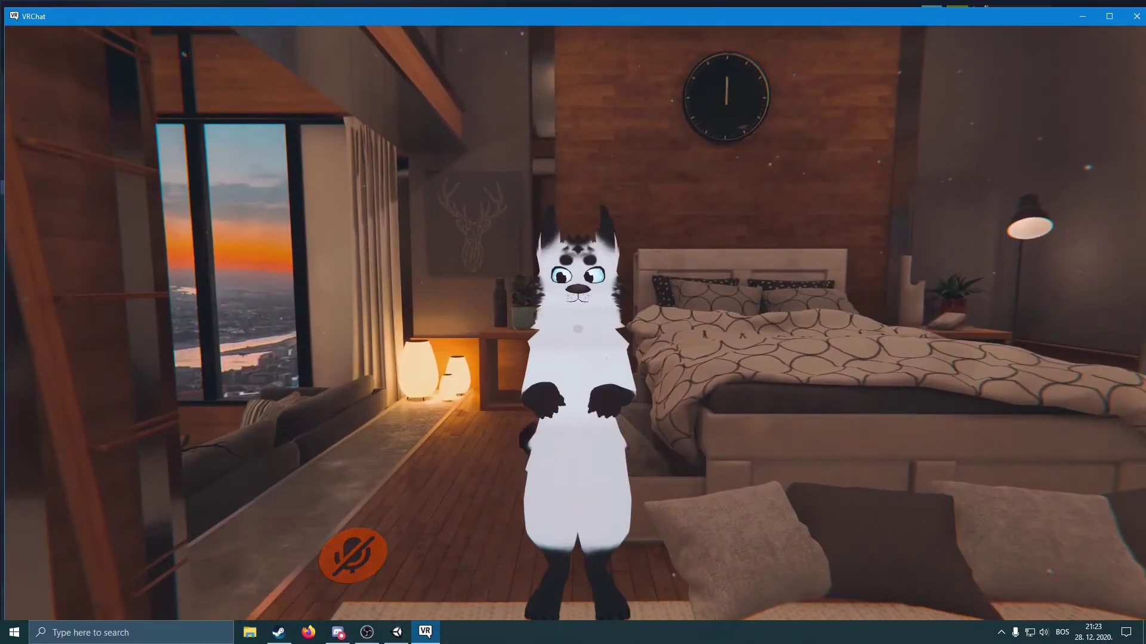
pyautogui.press('Escape')
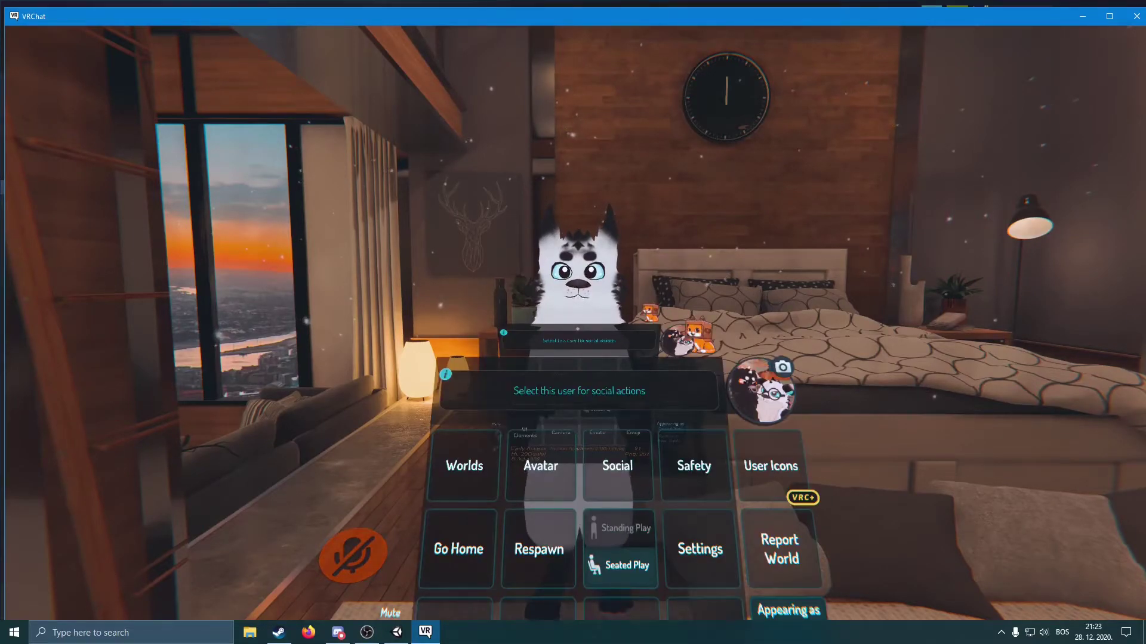
pyautogui.press('Escape')
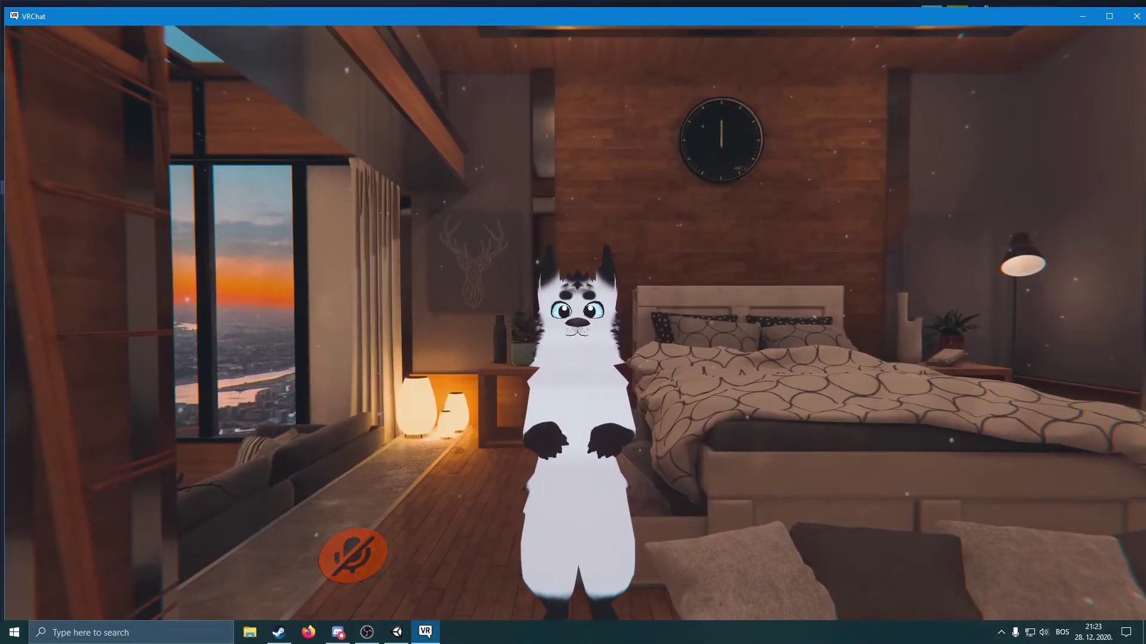
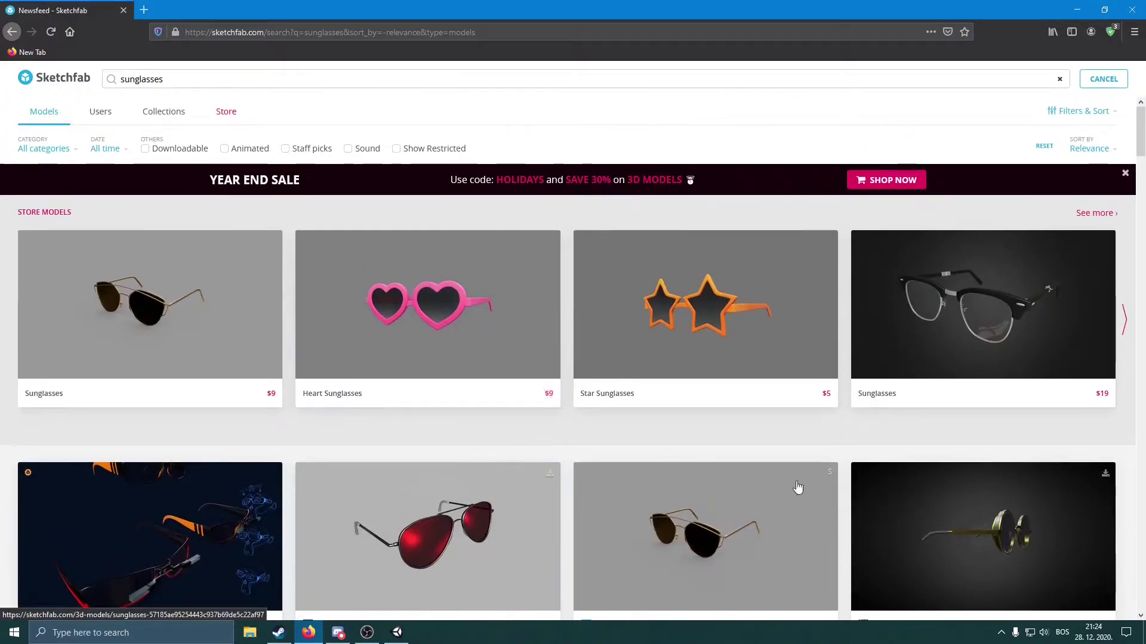
# Open the round gold Sunglasses model on Sketchfab and download it in the original dae format as sunglasses.zip.
pyautogui.click(913, 524)
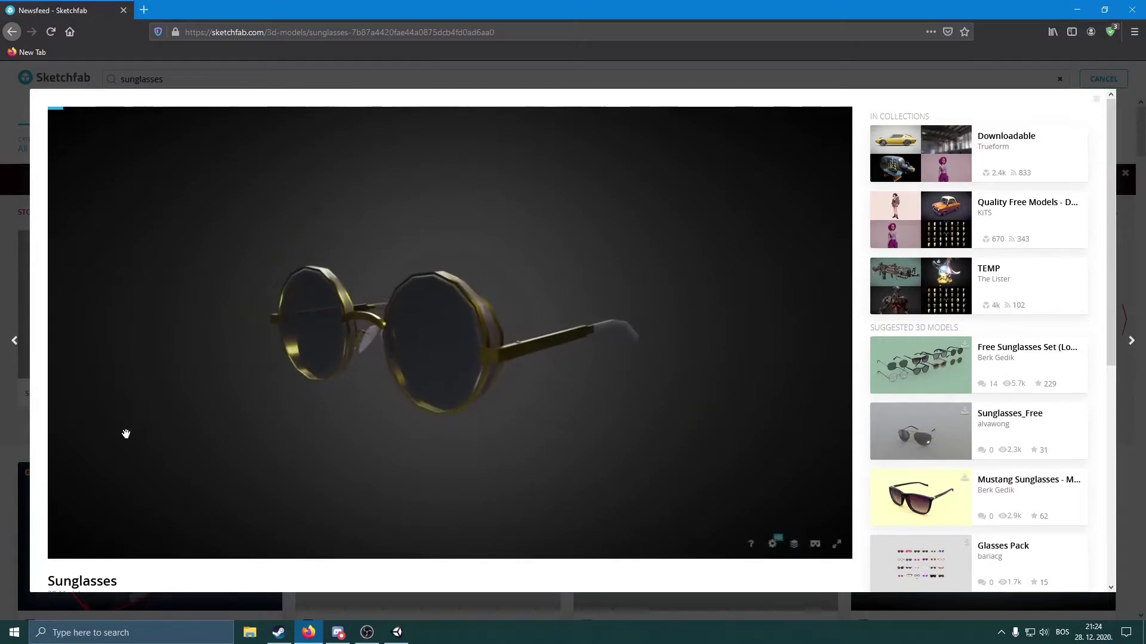
pyautogui.scroll(-6, 96, 321)
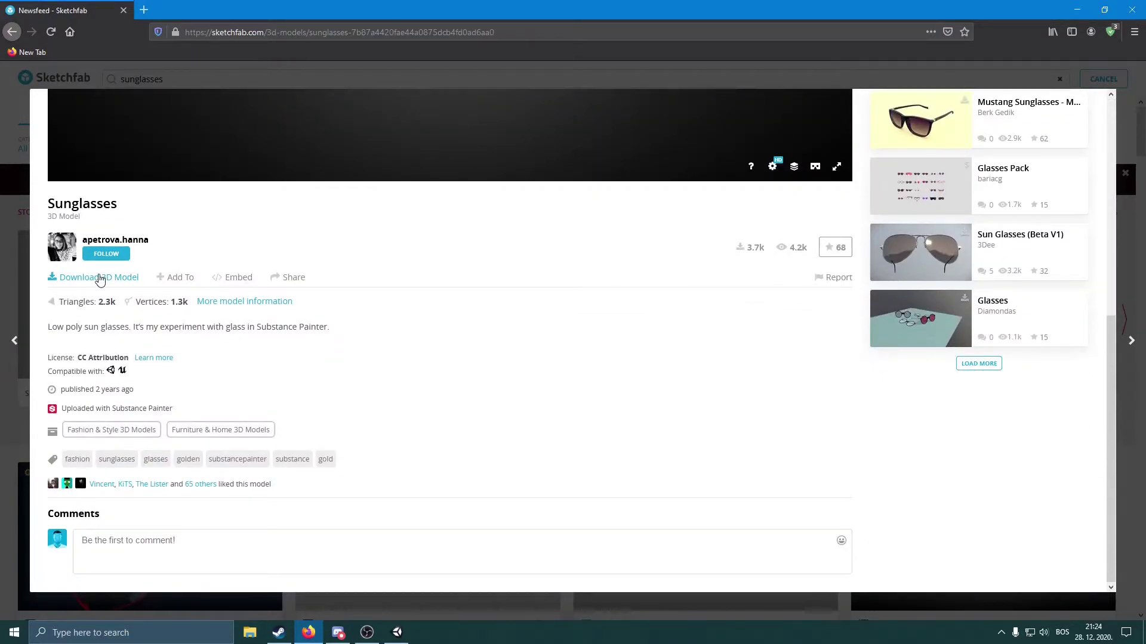
pyautogui.click(100, 278)
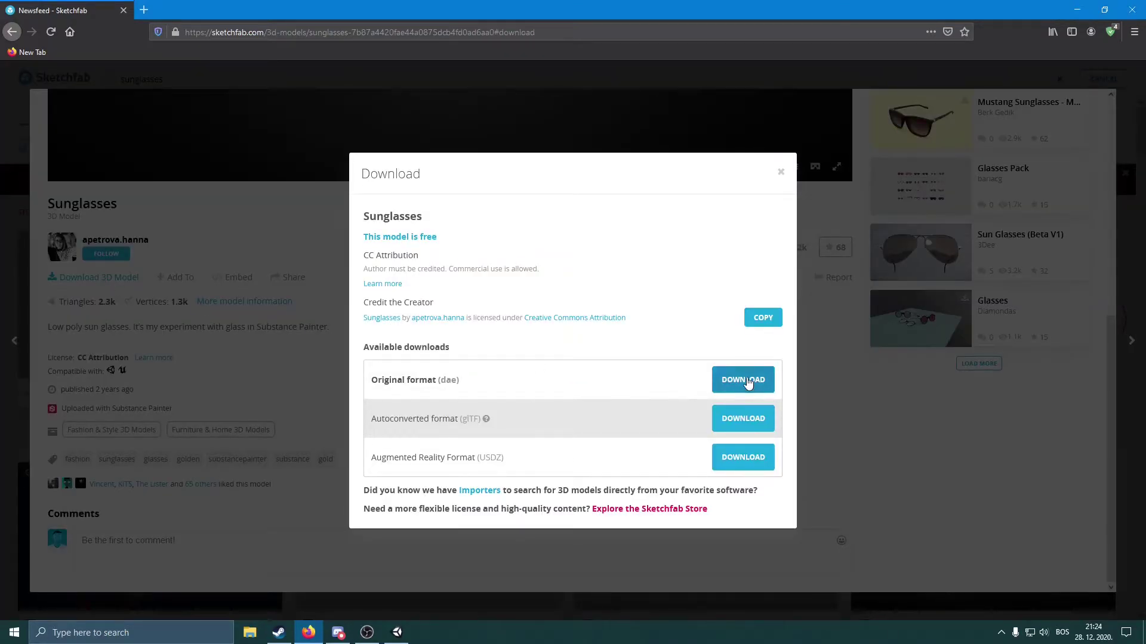
pyautogui.click(742, 380)
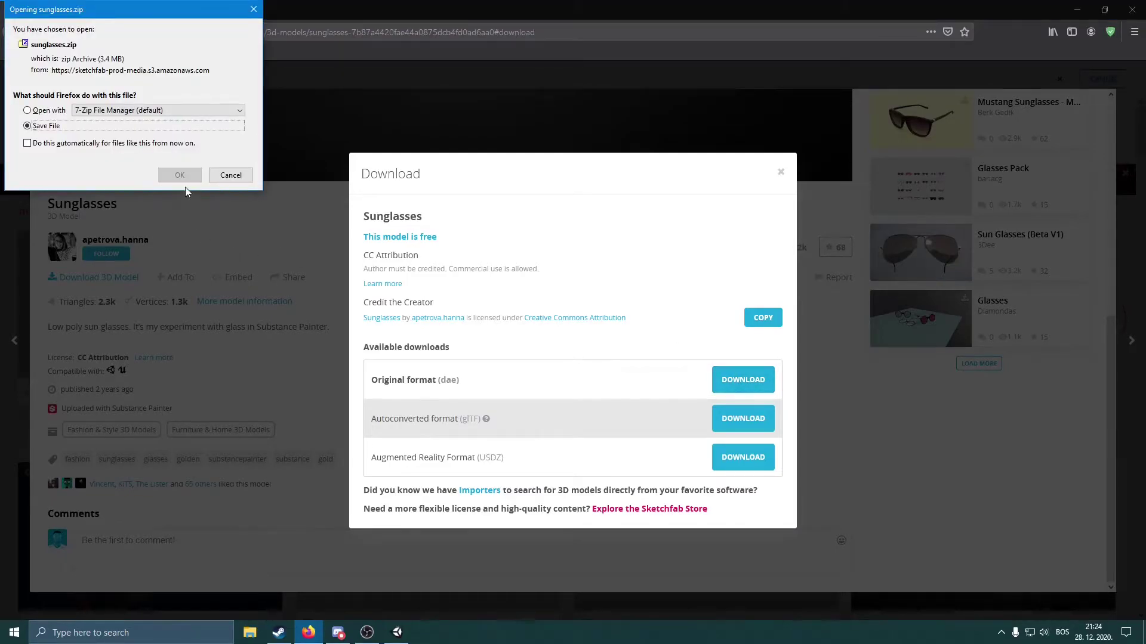
pyautogui.click(182, 176)
# Uncover the desktop by minimizing Steam, check the sunglasses.zip download progress, and close the browser.
pyautogui.click(1104, 9)
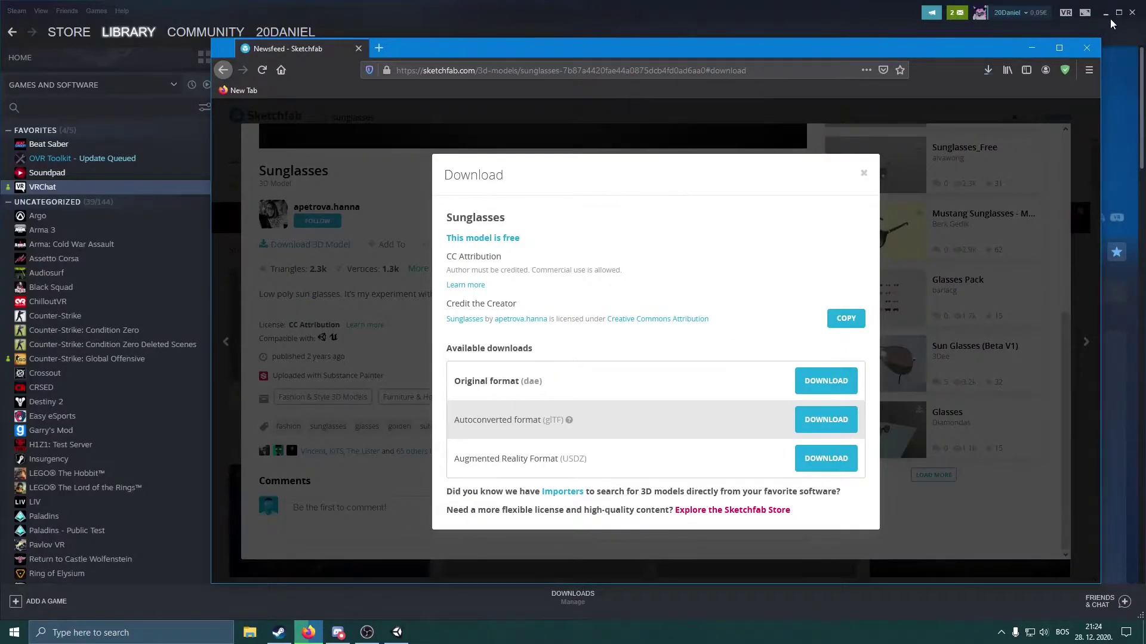
pyautogui.click(1105, 12)
pyautogui.click(988, 70)
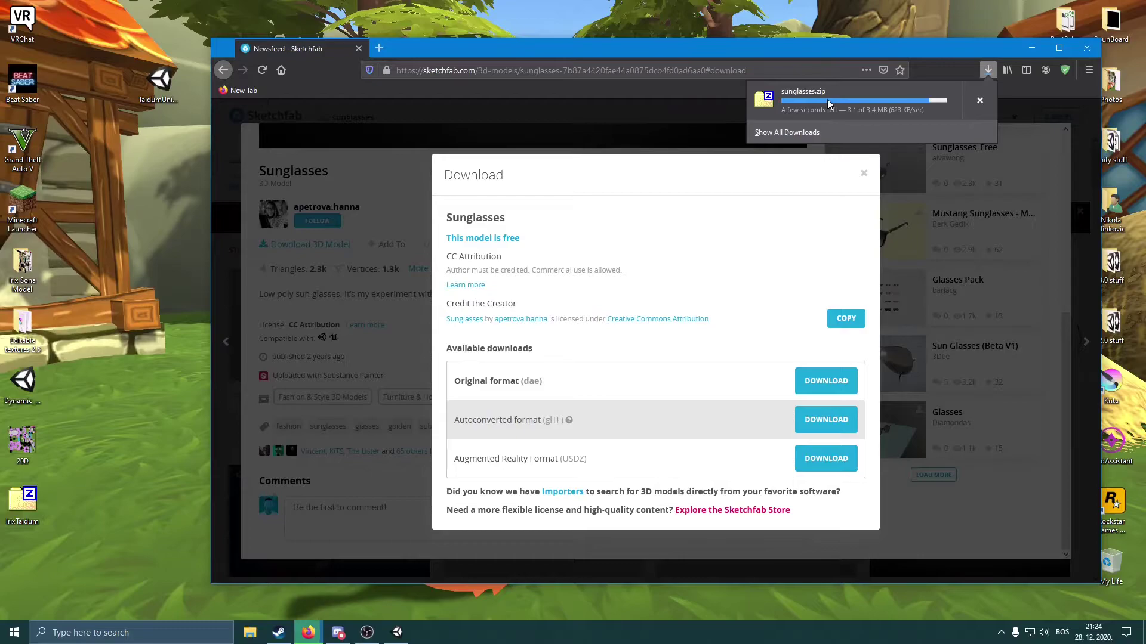
pyautogui.click(134, 152)
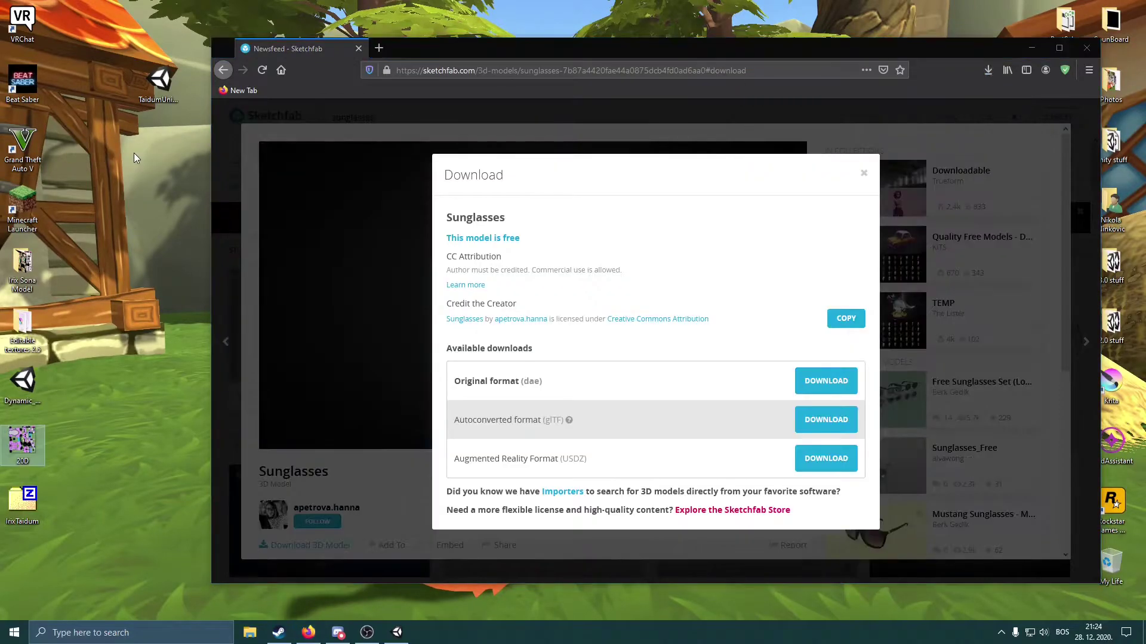
pyautogui.click(1087, 48)
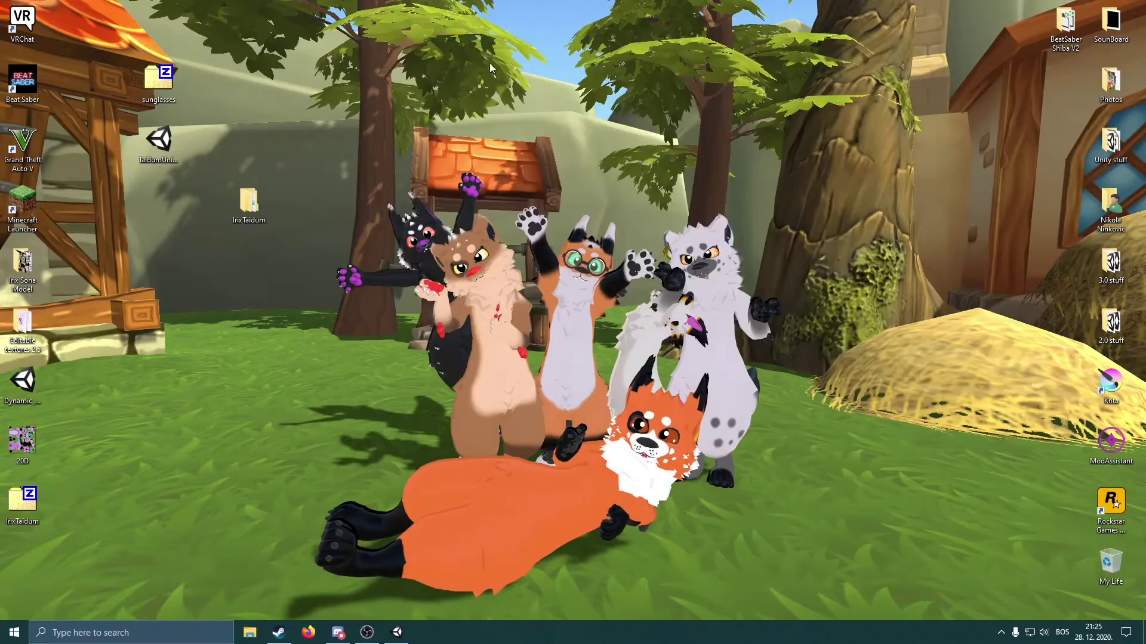
# Place the sunglasses archive beside the VRChat icon on the desktop and extract it into its own sunglasses folder.
pyautogui.moveTo(159, 80); pyautogui.dragTo(68, 30)
pyautogui.rightClick(68, 30)
pyautogui.moveTo(106, 55)
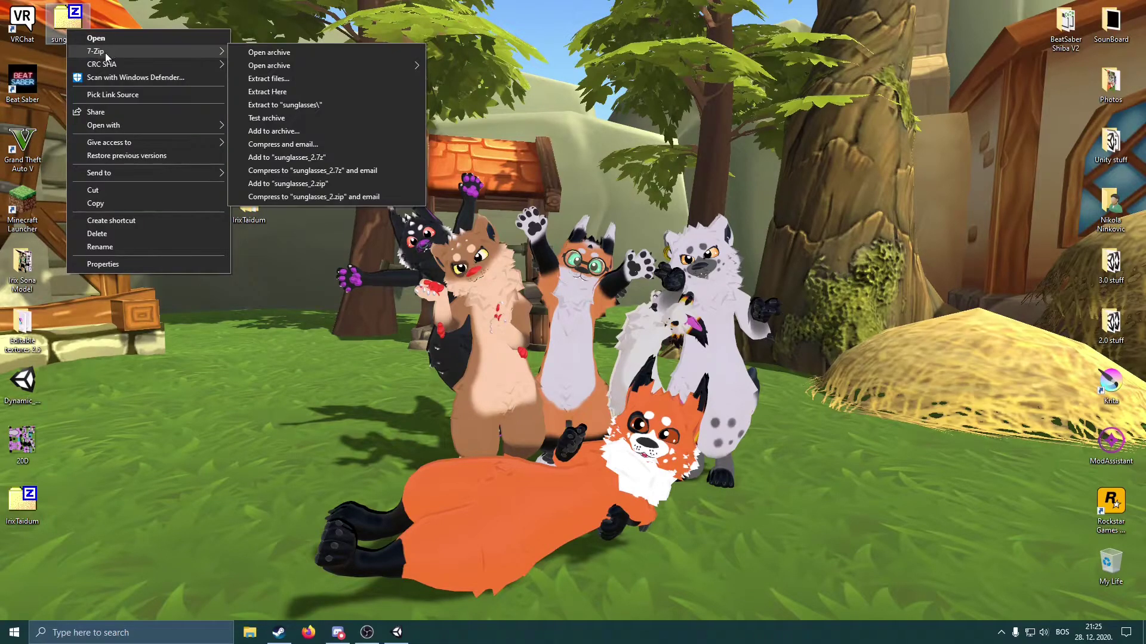
pyautogui.click(284, 105)
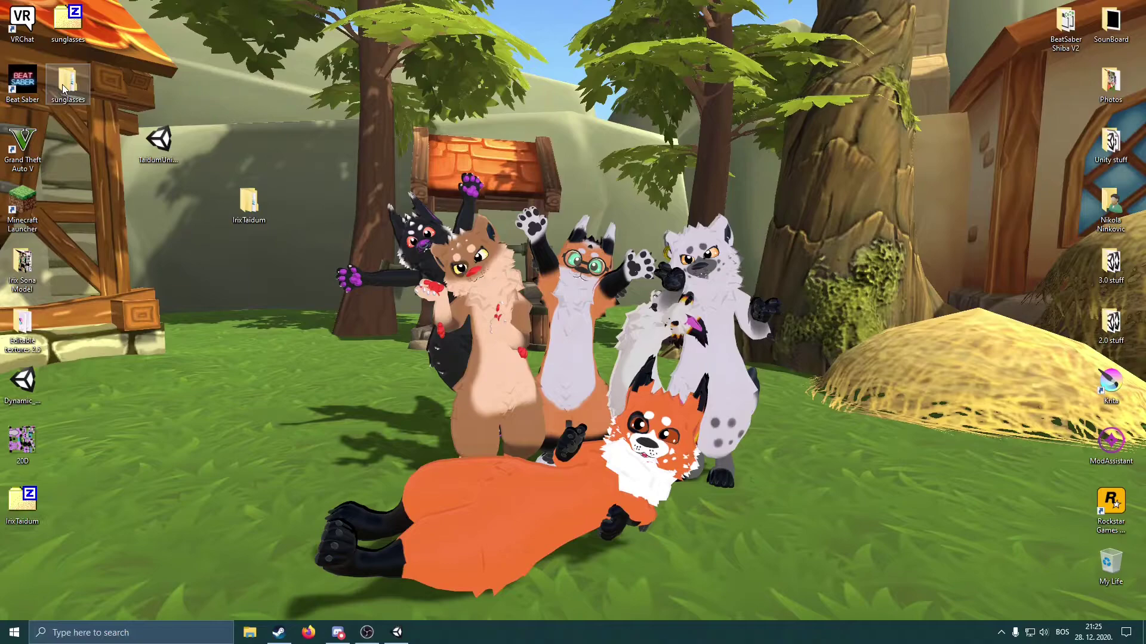
# Extract the model archive in the sunglasses source folder into a model folder, look at its contents, and close the file window.
pyautogui.doubleClick(64, 88)
pyautogui.doubleClick(335, 109)
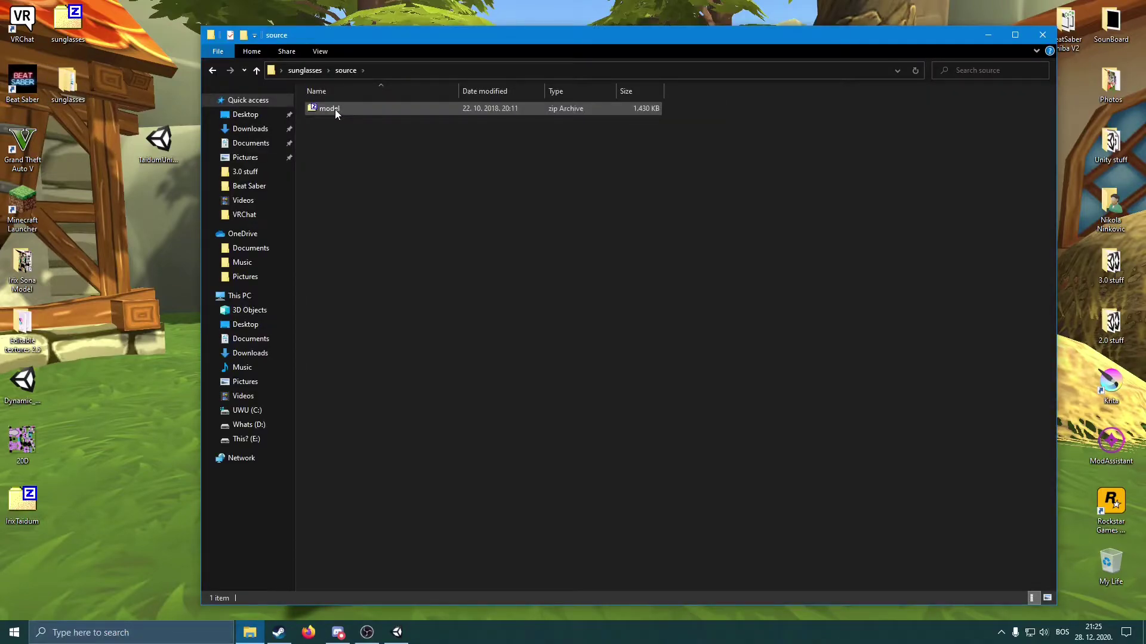
pyautogui.rightClick(335, 110)
pyautogui.moveTo(472, 134)
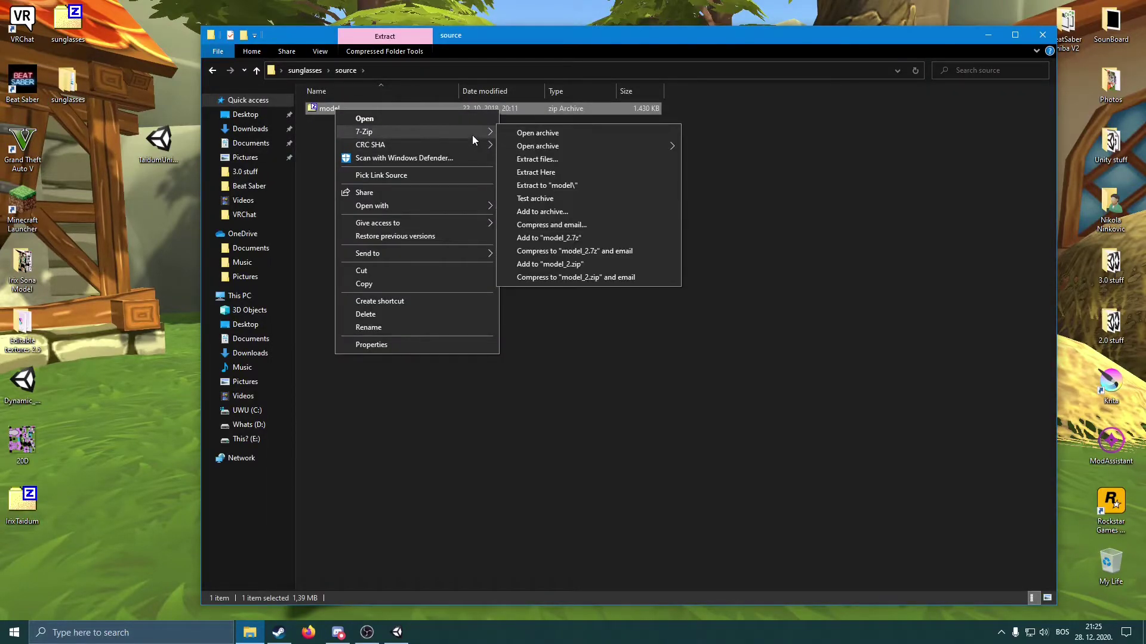
pyautogui.click(550, 182)
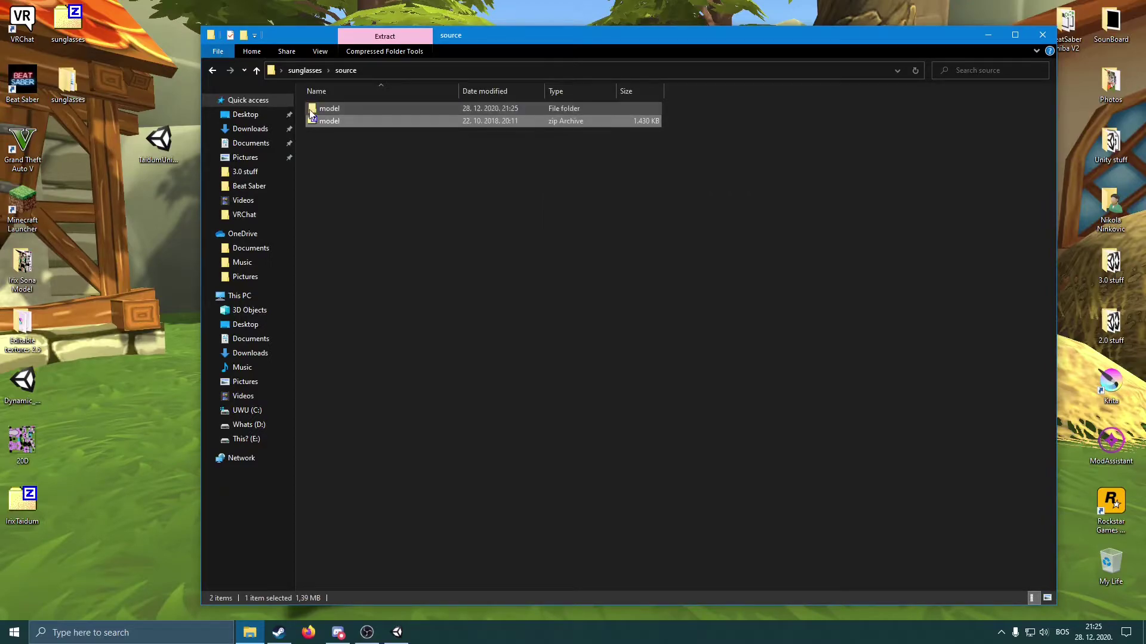
pyautogui.doubleClick(332, 108)
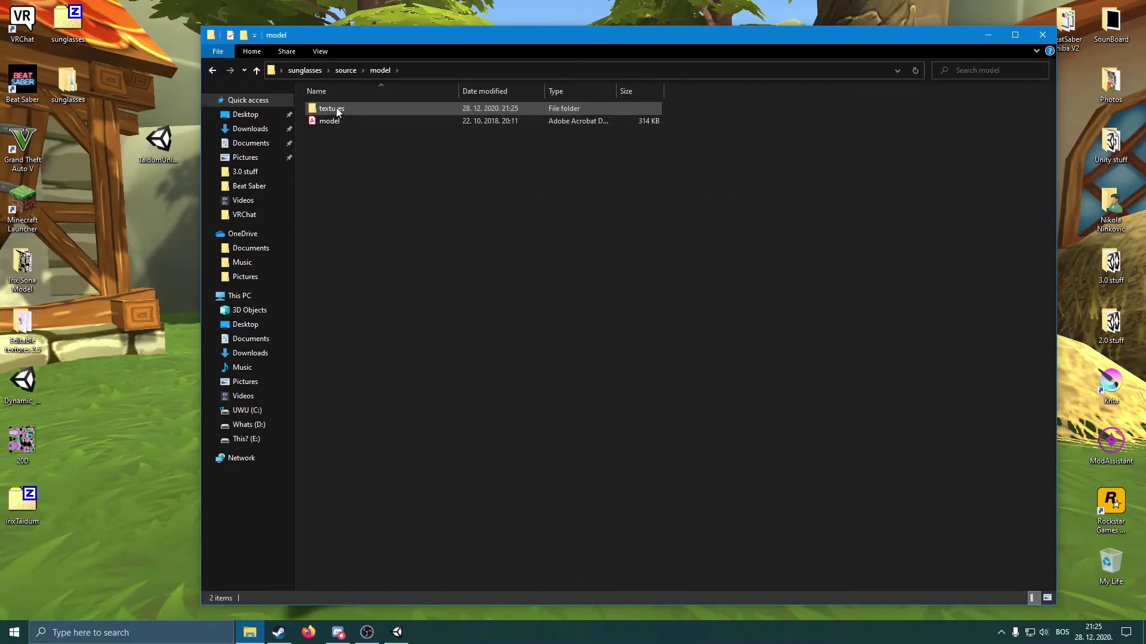
pyautogui.click(1042, 36)
# Switch to Unity, show the Inspector, import the desktop sunglasses folder into Assets, and maximize the window.
pyautogui.click(397, 632)
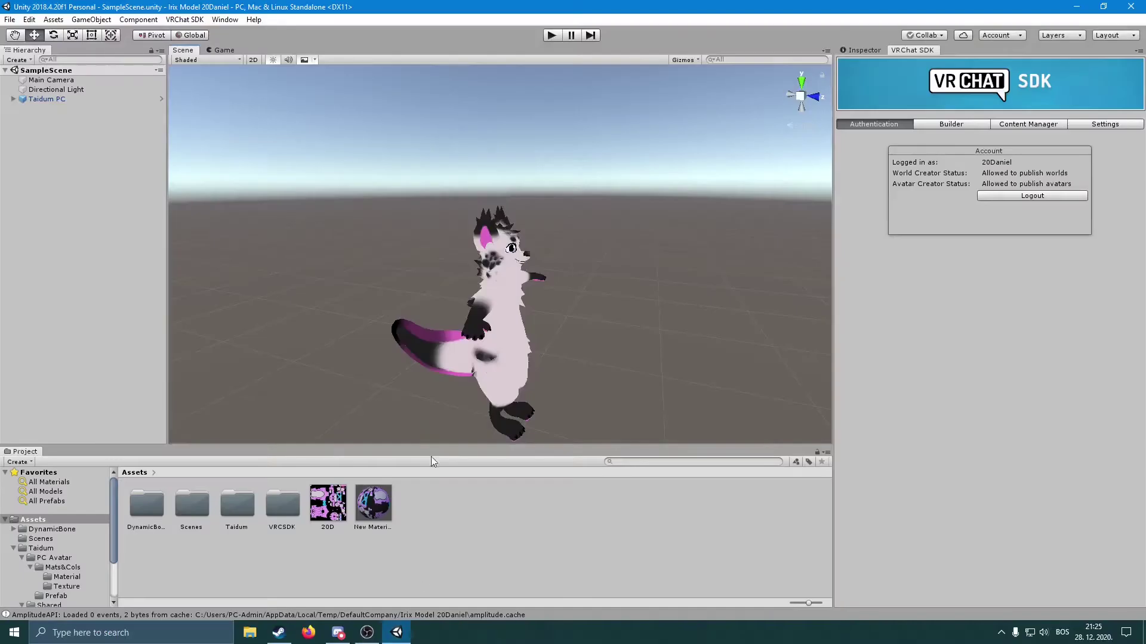
pyautogui.moveTo(476, 7); pyautogui.dragTo(630, 49)
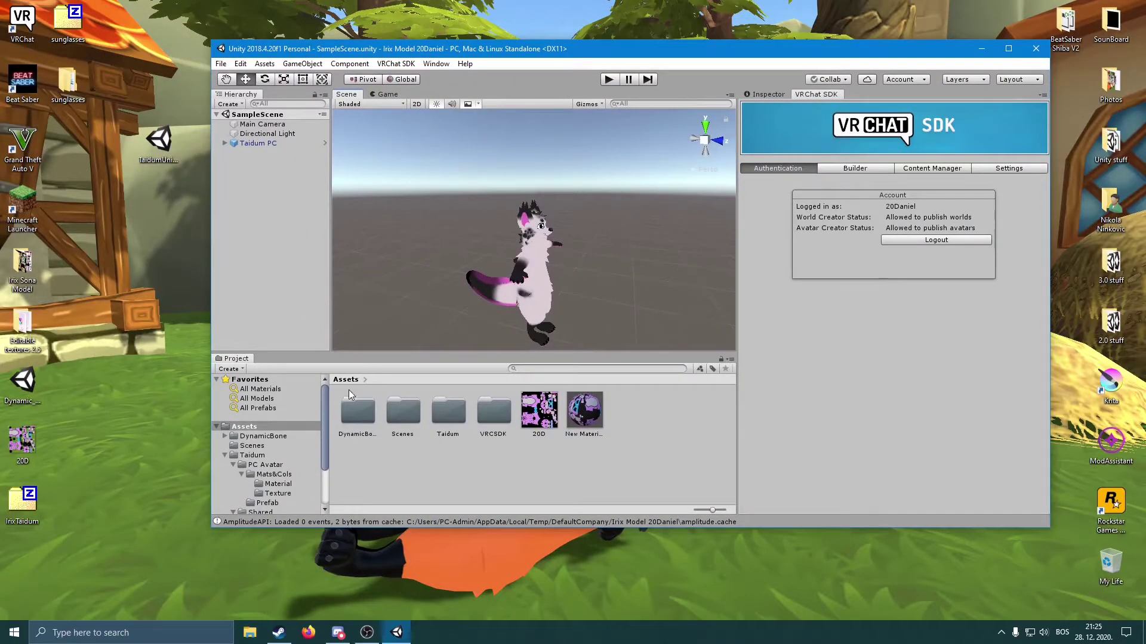
pyautogui.click(766, 94)
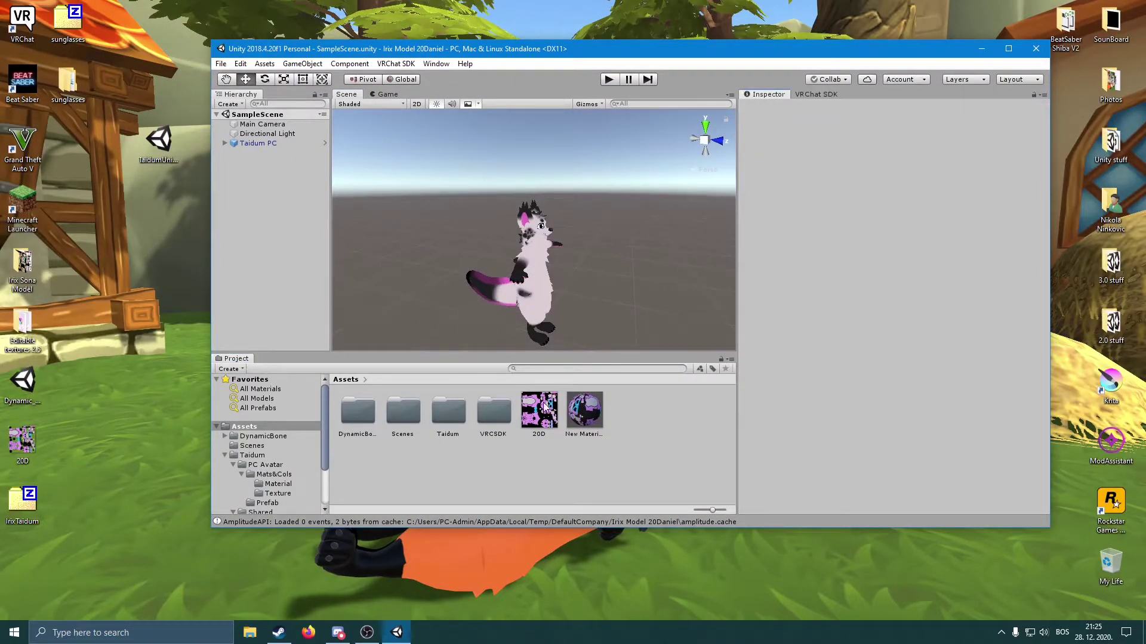
pyautogui.moveTo(1048, 528); pyautogui.dragTo(1142, 610)
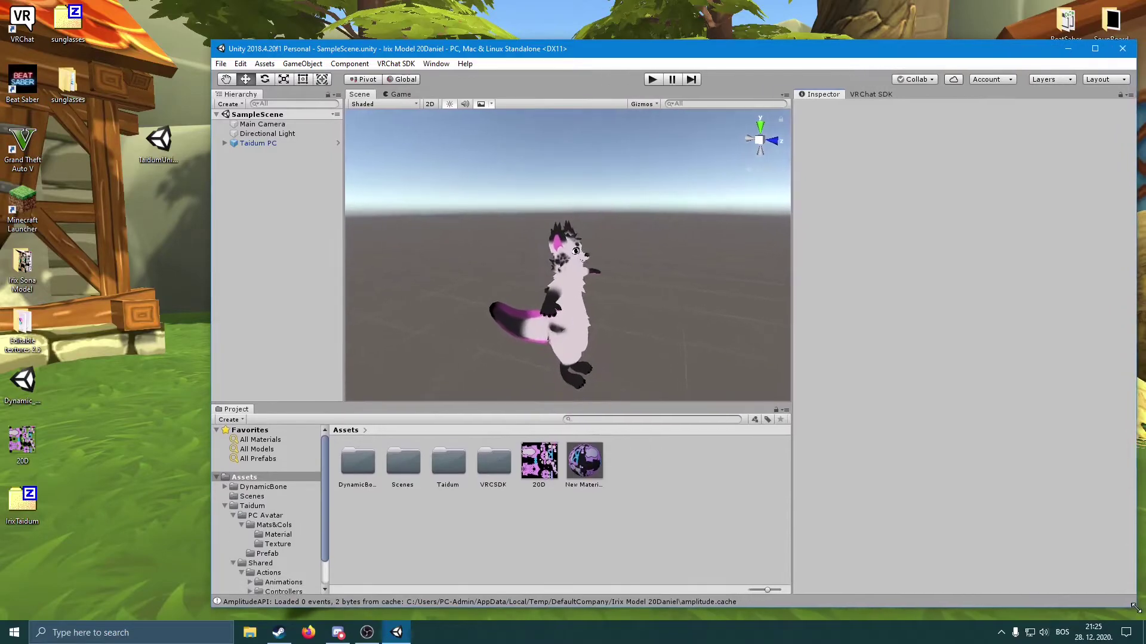
pyautogui.moveTo(68, 84); pyautogui.dragTo(604, 525)
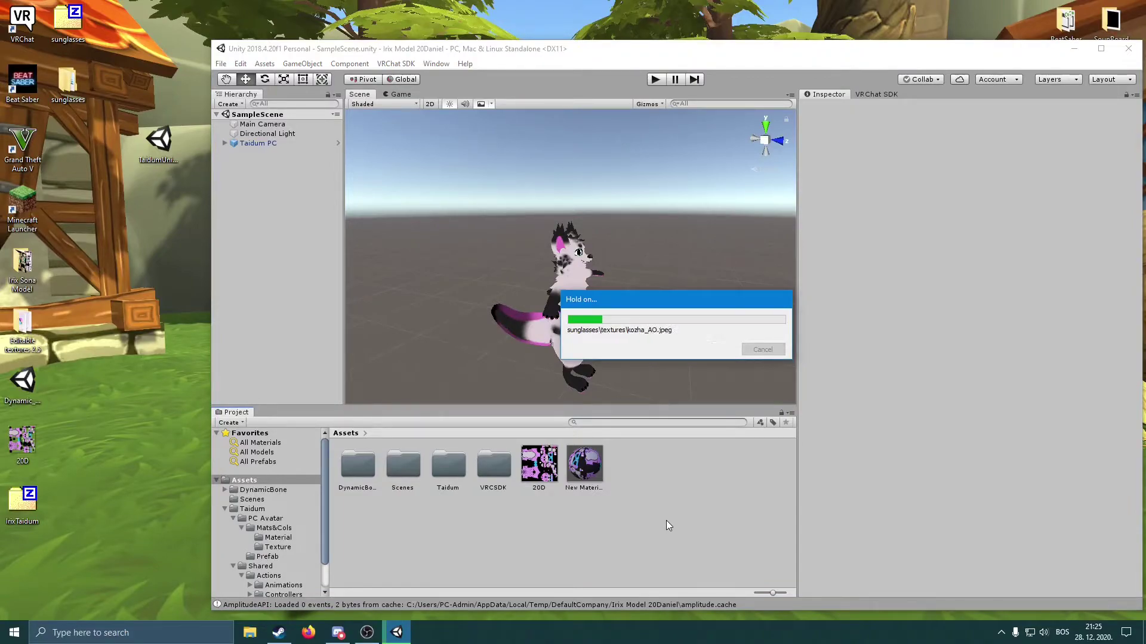
pyautogui.doubleClick(600, 56)
# Open the imported sunglasses/source/model folder that holds the glasses model.
pyautogui.doubleClick(239, 457)
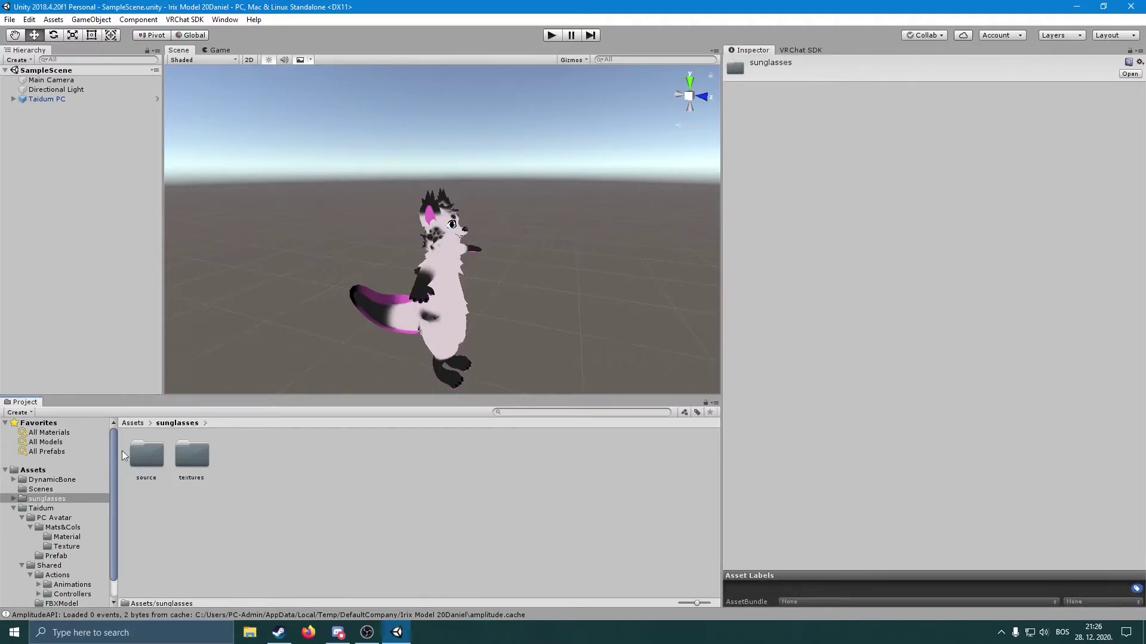
pyautogui.doubleClick(143, 454)
pyautogui.click(140, 423)
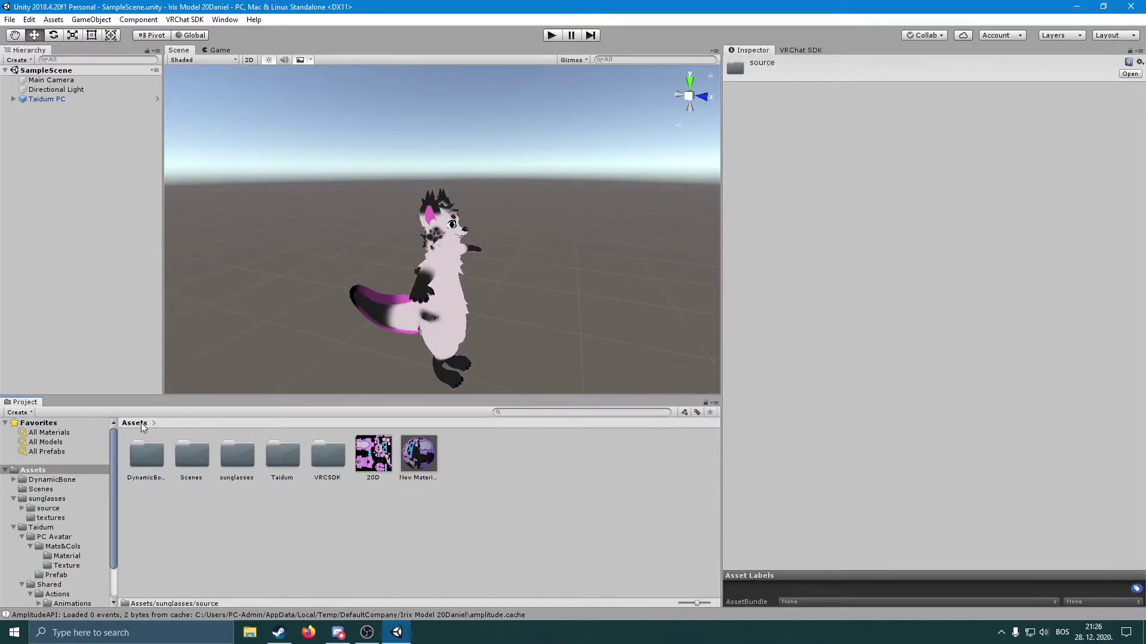
pyautogui.doubleClick(233, 460)
pyautogui.doubleClick(144, 457)
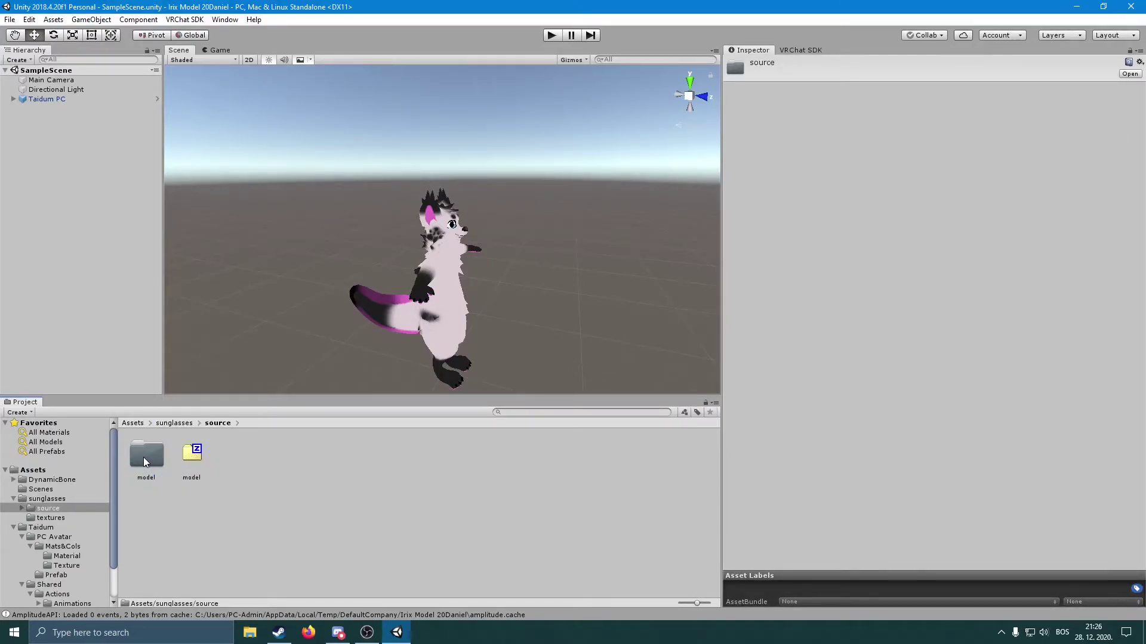
pyautogui.doubleClick(143, 457)
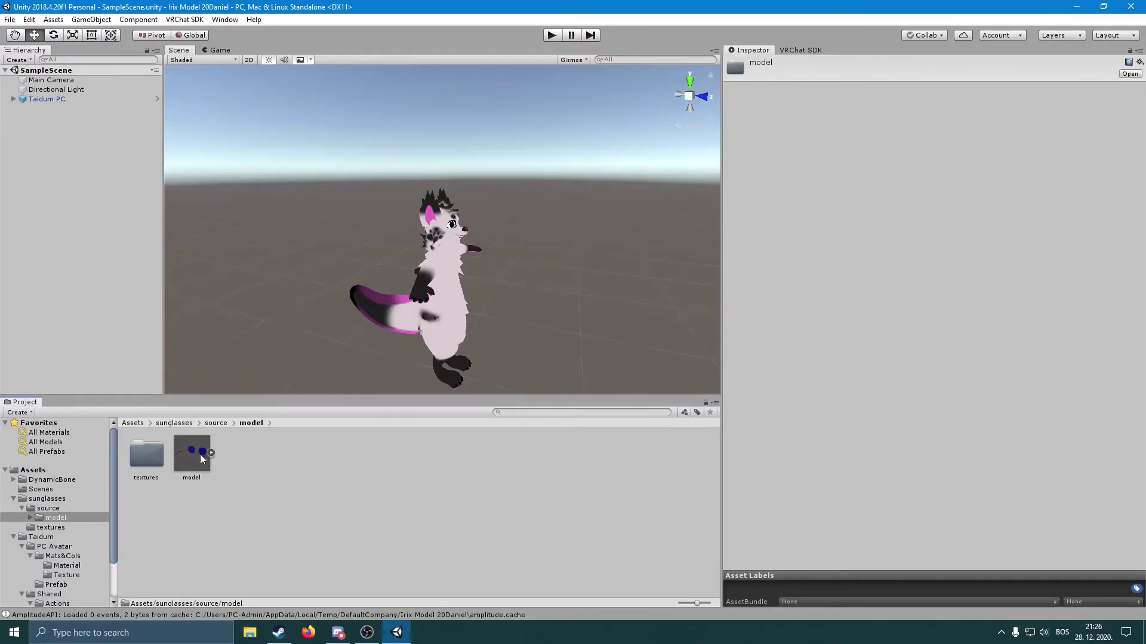
# Widen the Scene view and open the Taidum PC prefab for editing, framed on the avatar's upper body.
pyautogui.moveTo(540, 287); pyautogui.dragTo(564, 301, button='right')
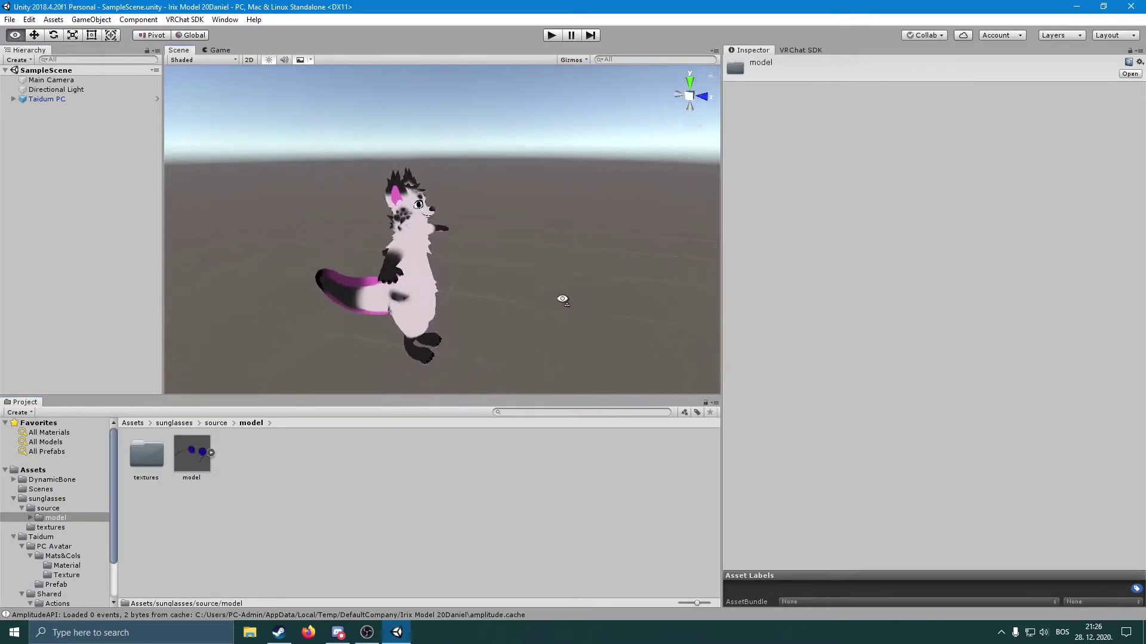
pyautogui.moveTo(721, 300); pyautogui.dragTo(912, 303)
pyautogui.moveTo(760, 308); pyautogui.dragTo(574, 269, button='right')
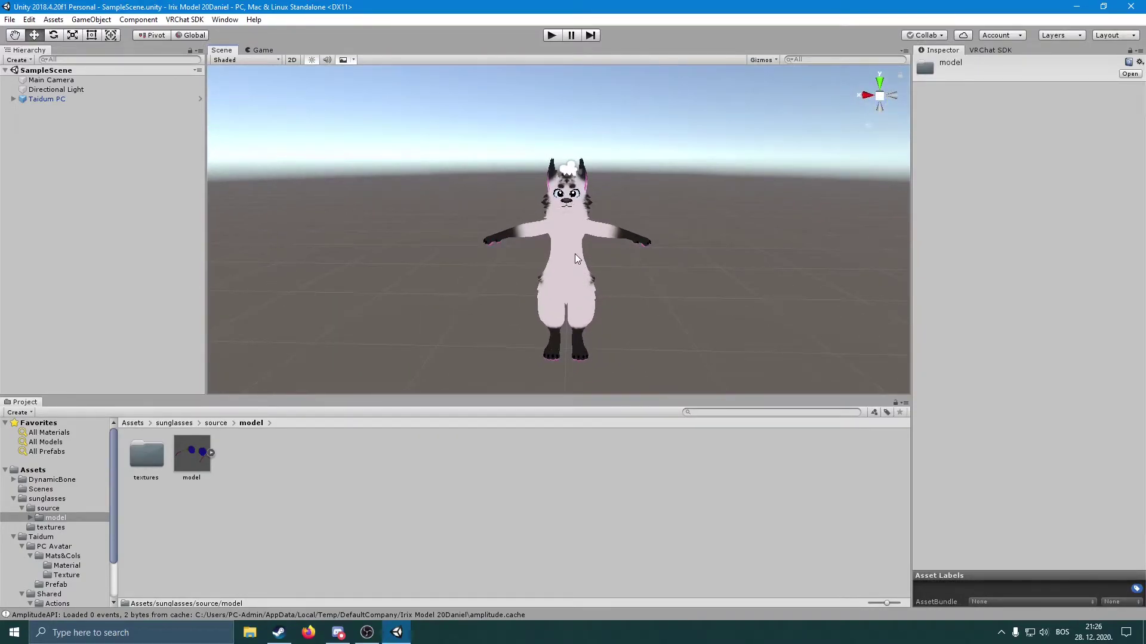
pyautogui.click(575, 253)
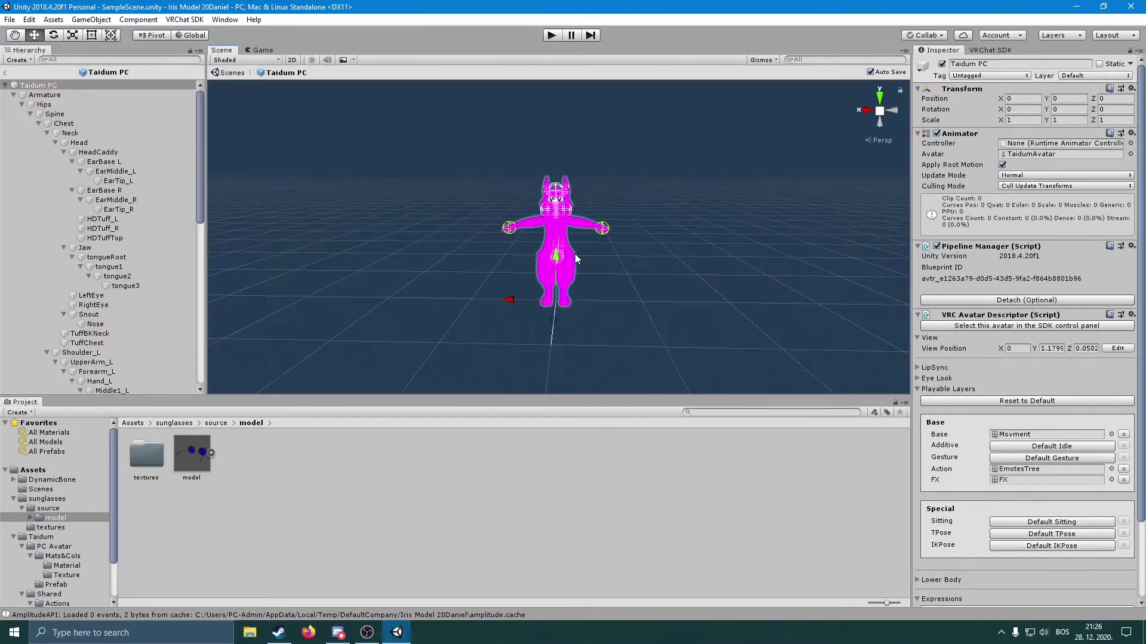
pyautogui.keyDown('alt'); pyautogui.moveTo(574, 253); pyautogui.dragTo(628, 295); pyautogui.keyUp('alt')
pyautogui.scroll(10, 669, 265)
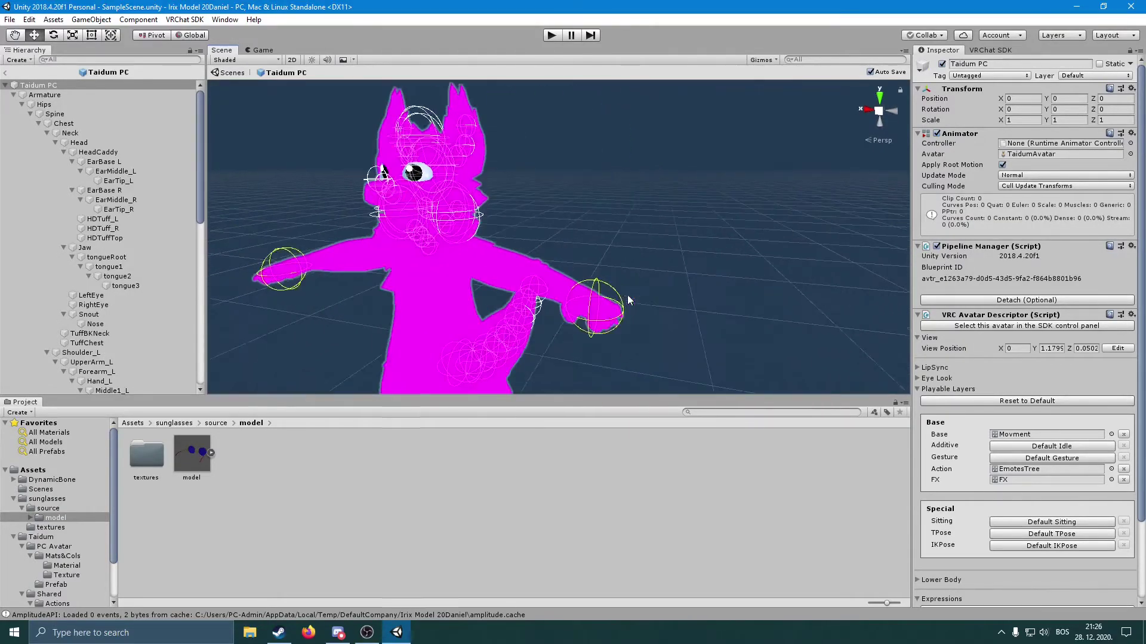
pyautogui.scroll(-6, 628, 295)
pyautogui.moveTo(641, 292); pyautogui.dragTo(662, 308, button='right')
pyautogui.scroll(9, 626, 262)
pyautogui.scroll(-4, 661, 309)
pyautogui.click(132, 423)
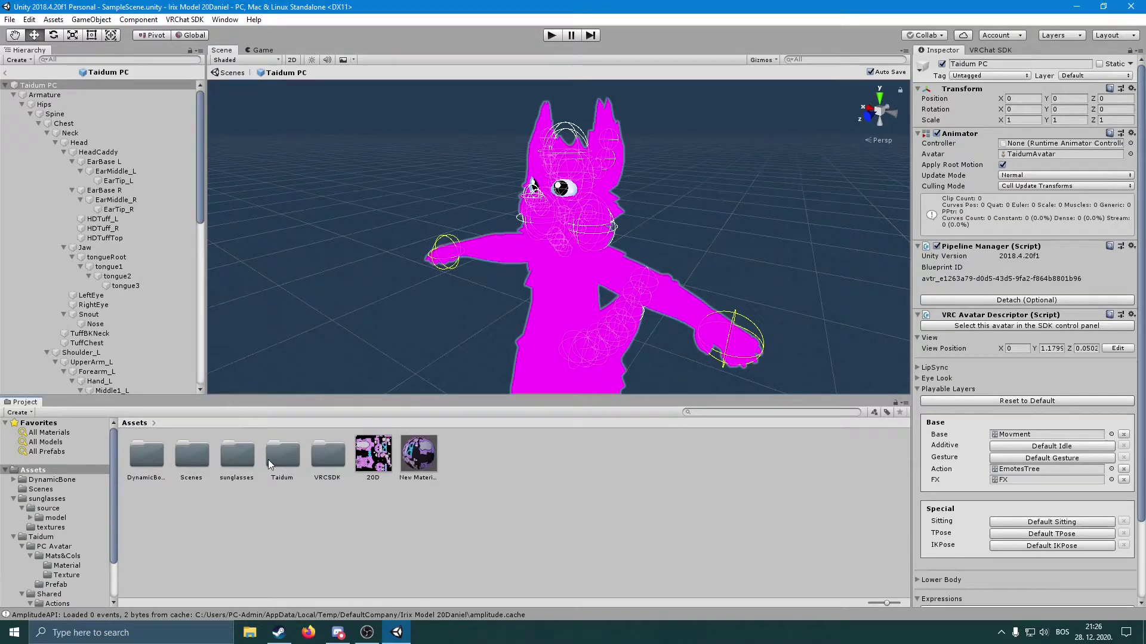
pyautogui.doubleClick(273, 459)
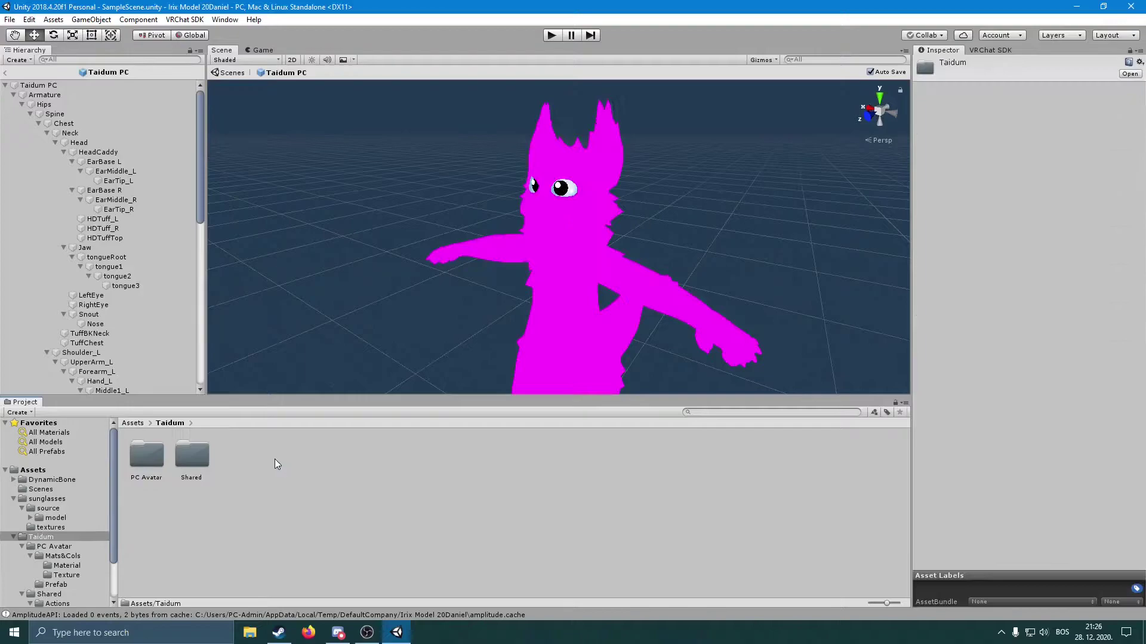
pyautogui.doubleClick(136, 457)
pyautogui.doubleClick(151, 459)
pyautogui.doubleClick(152, 459)
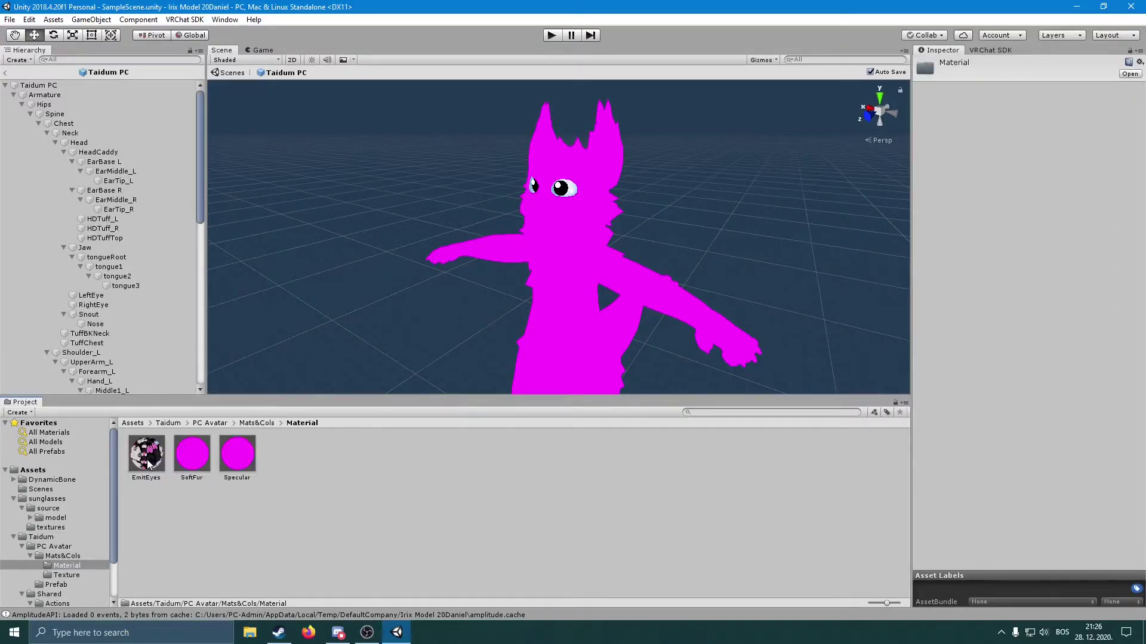
pyautogui.moveTo(146, 453); pyautogui.dragTo(570, 313)
pyautogui.moveTo(146, 453); pyautogui.dragTo(560, 205)
pyautogui.moveTo(435, 329); pyautogui.dragTo(452, 324, button='right')
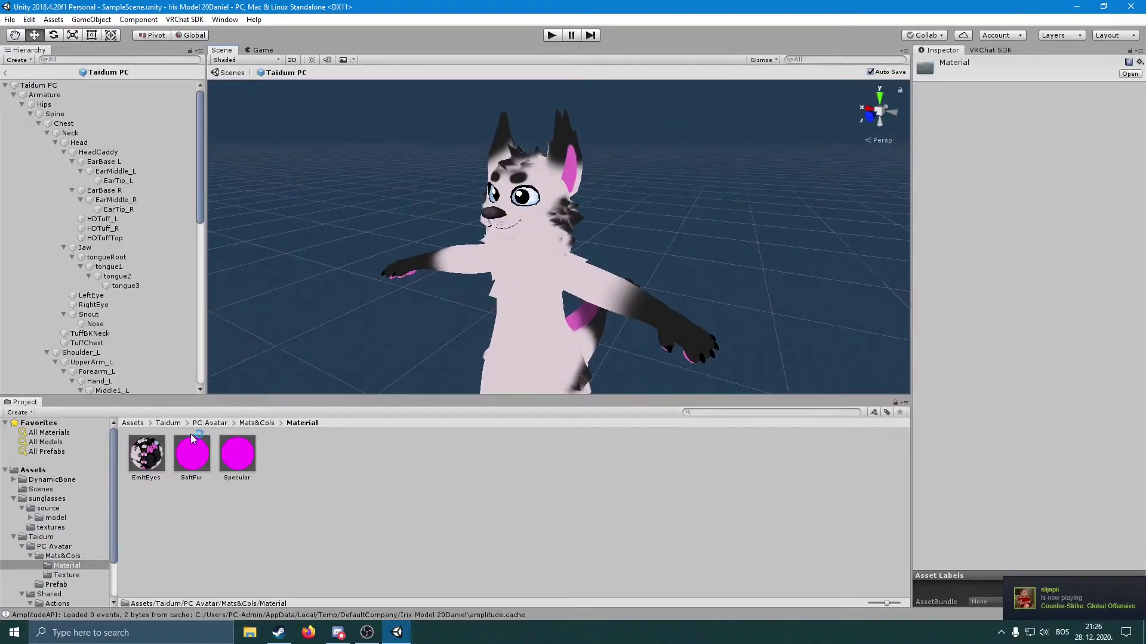
# Return to the sunglasses/source/model folder in Assets that holds the glasses model.
pyautogui.click(134, 424)
pyautogui.doubleClick(241, 461)
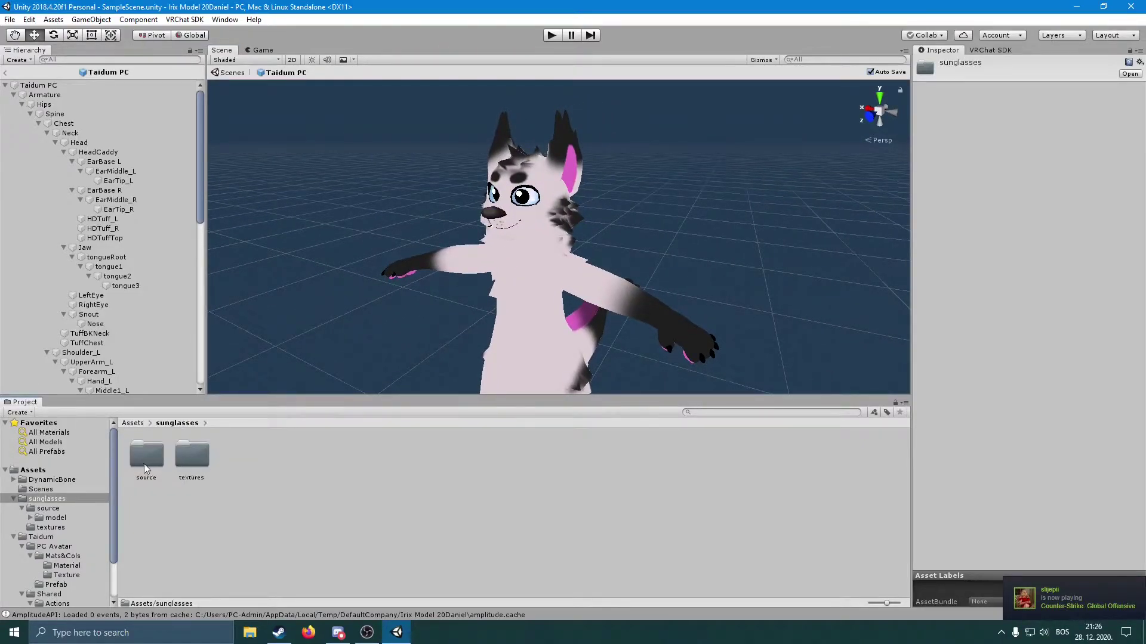
pyautogui.doubleClick(145, 463)
pyautogui.doubleClick(159, 464)
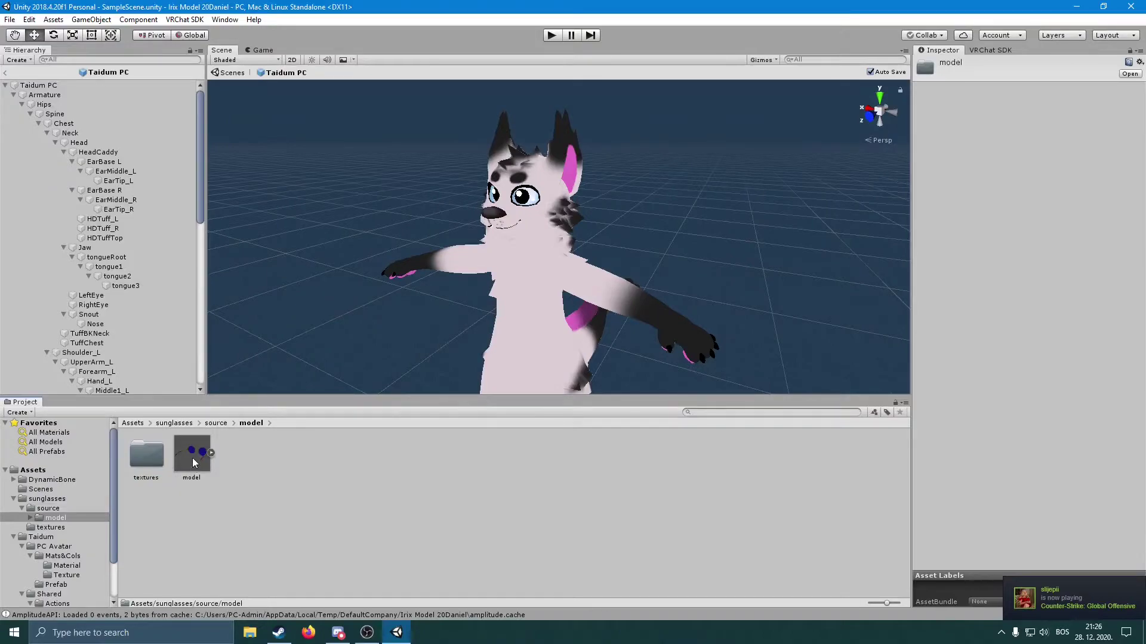
# Add the glasses model to the avatar prefab as a child of the Head bone.
pyautogui.scroll(-15, 157, 343)
pyautogui.scroll(-3, 150, 338)
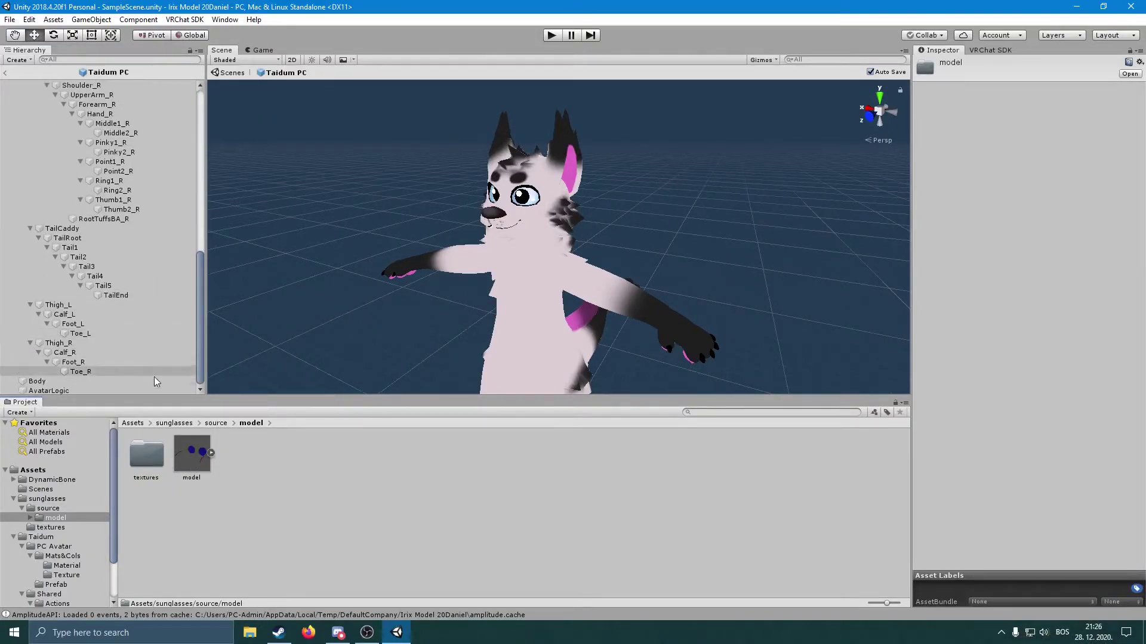
pyautogui.scroll(9, 115, 332)
pyautogui.scroll(8, 115, 330)
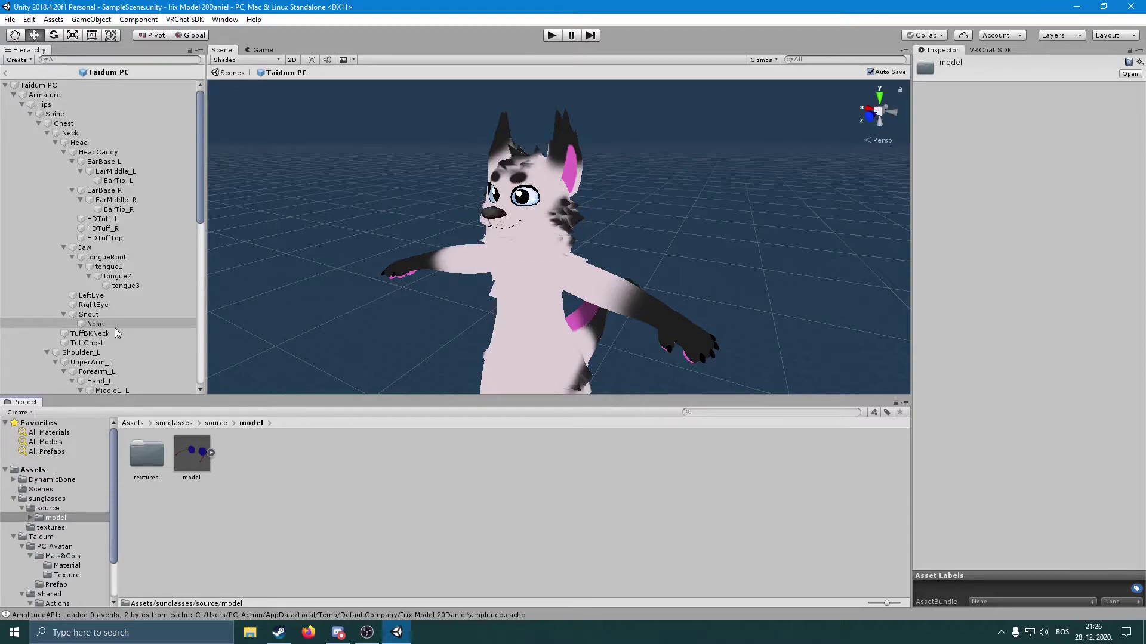
pyautogui.moveTo(191, 453); pyautogui.dragTo(92, 127)
pyautogui.scroll(-5, 534, 277)
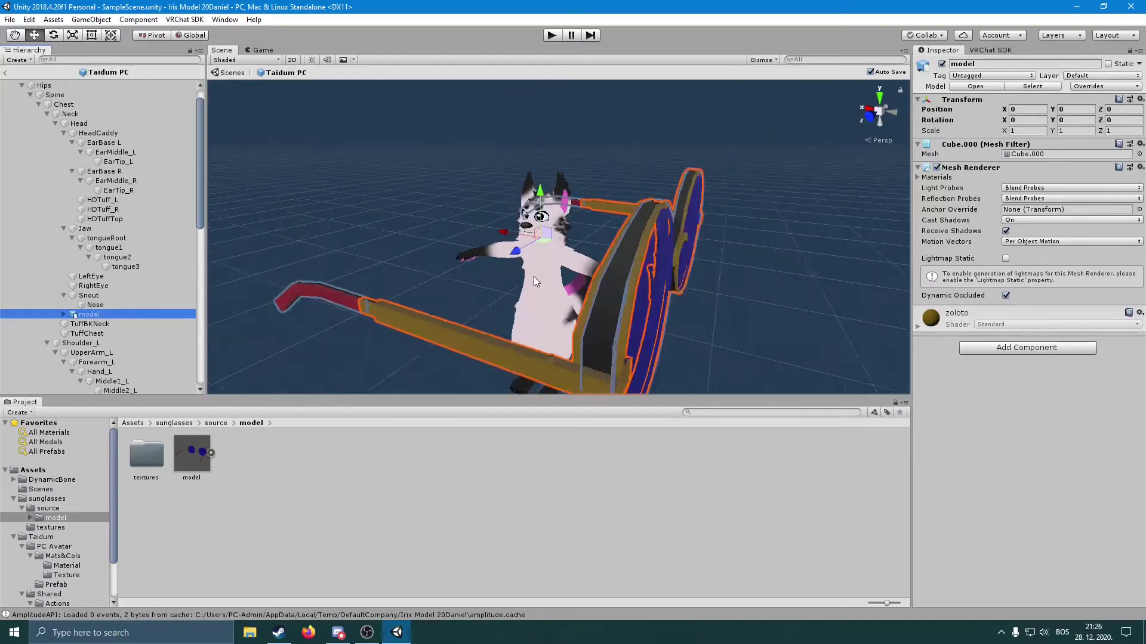
# Rotate the glasses about 90° around Y to face forward and scale them down uniformly to about 0.155.
pyautogui.click(53, 36)
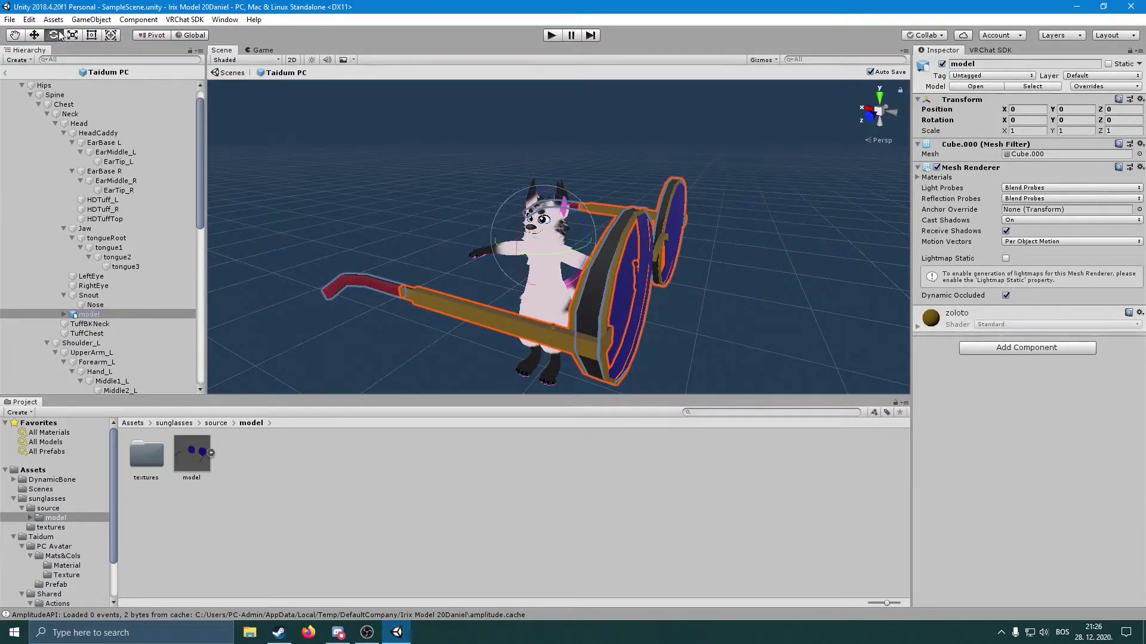
pyautogui.moveTo(548, 256); pyautogui.dragTo(408, 249)
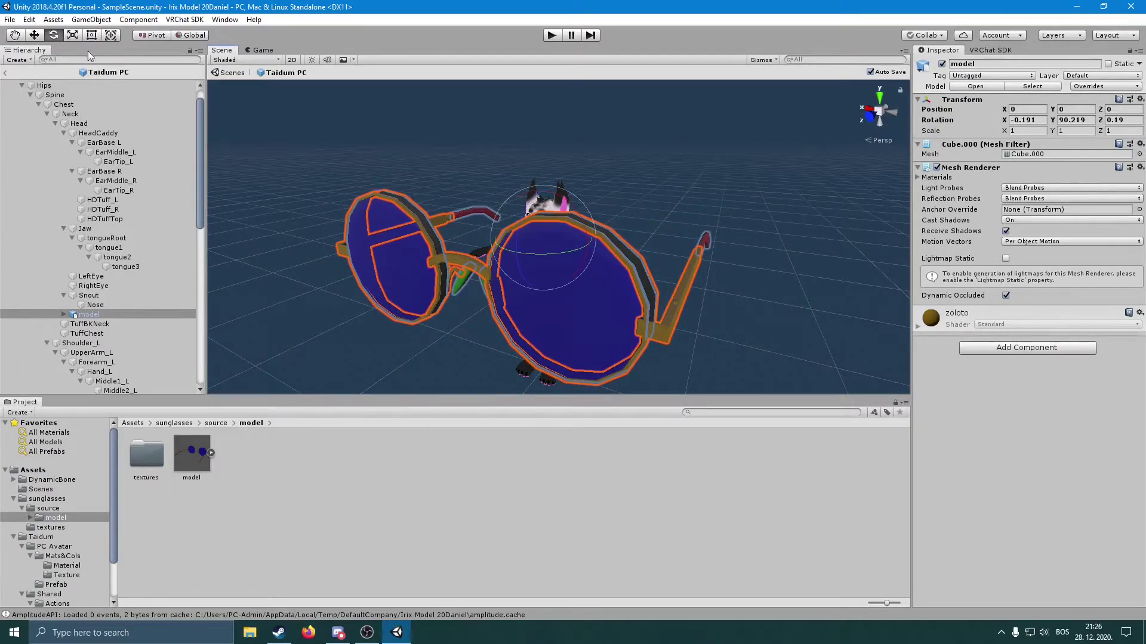
pyautogui.click(73, 34)
pyautogui.moveTo(550, 248); pyautogui.dragTo(496, 244)
pyautogui.scroll(10, 565, 259)
pyautogui.moveTo(447, 257); pyautogui.dragTo(526, 257, button='middle')
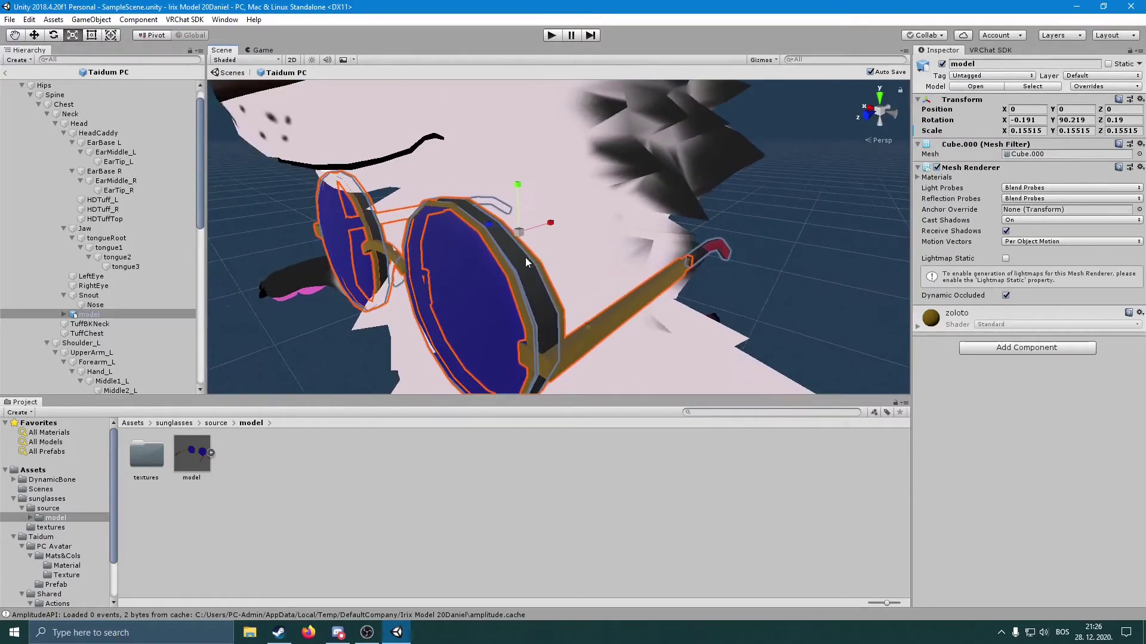
# Move the glasses up onto the avatar's face and shrink them to about 0.106 wide and 0.095 high in scale.
pyautogui.scroll(-8, 526, 256)
pyautogui.keyDown('alt'); pyautogui.moveTo(448, 233); pyautogui.dragTo(506, 153); pyautogui.keyUp('alt')
pyautogui.click(39, 35)
pyautogui.keyDown('alt'); pyautogui.moveTo(680, 259); pyautogui.dragTo(614, 228); pyautogui.keyUp('alt')
pyautogui.scroll(5, 525, 258)
pyautogui.press('r')
pyautogui.moveTo(613, 228); pyautogui.dragTo(645, 276, button='right')
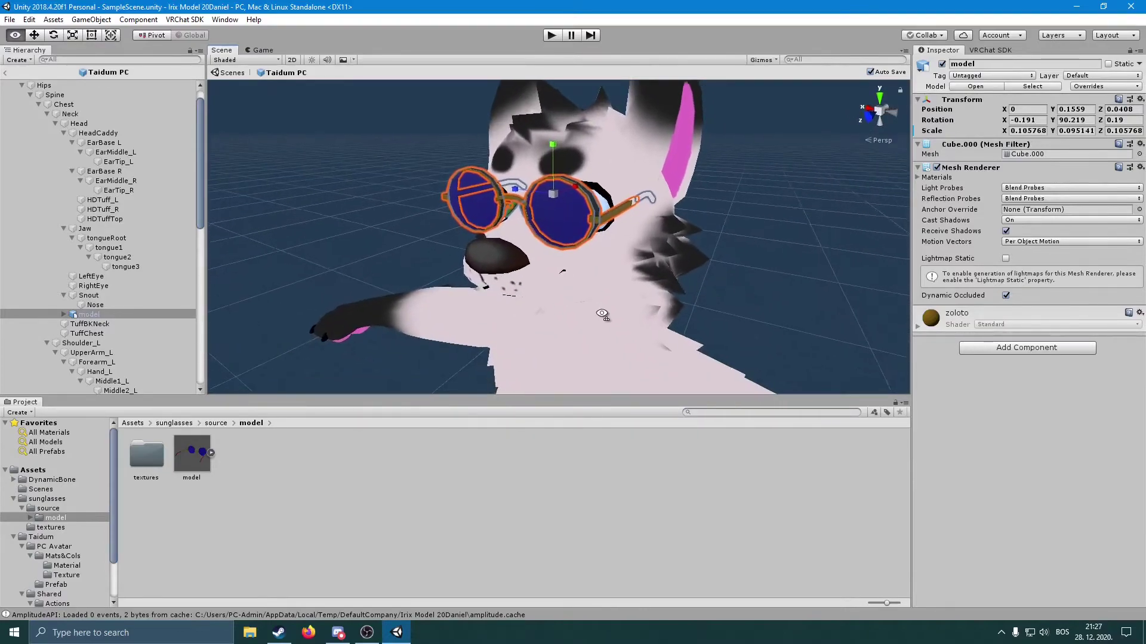
# Stretch the glasses to about 0.135 X and 0.099 Y scale, then lower and push them back to Y 0.145, Z 0.024.
pyautogui.moveTo(554, 154)
pyautogui.mouseDown()
pyautogui.moveTo(575, 184)
pyautogui.moveTo(554, 158)
pyautogui.mouseUp()
pyautogui.click(34, 35)
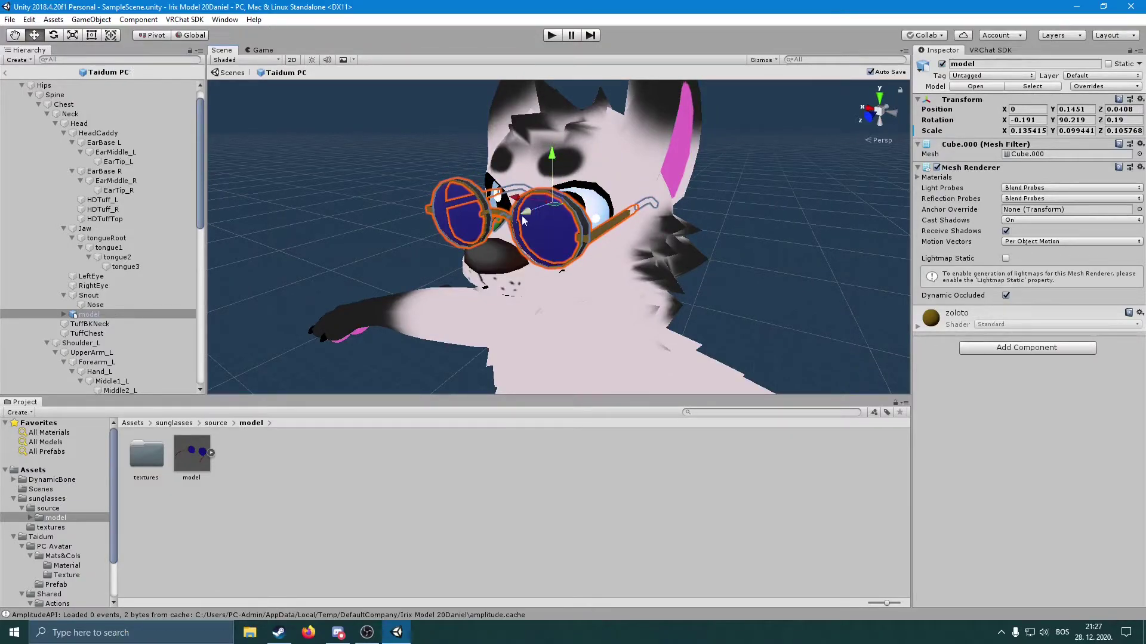
pyautogui.moveTo(523, 214); pyautogui.dragTo(536, 210)
pyautogui.click(400, 254)
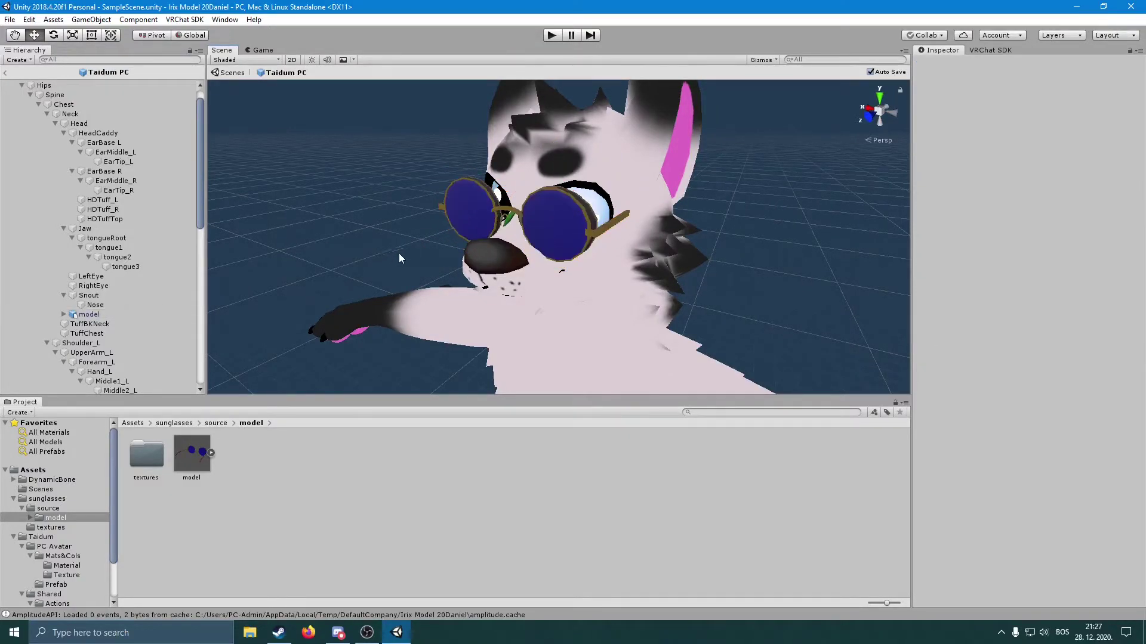
# Check the glasses against the head from above and shift them sideways to about X -0.002.
pyautogui.keyDown('alt'); pyautogui.moveTo(483, 263); pyautogui.dragTo(611, 260); pyautogui.keyUp('alt')
pyautogui.scroll(5, 611, 259)
pyautogui.scroll(-5, 590, 325)
pyautogui.moveTo(599, 293); pyautogui.dragTo(605, 319, button='right')
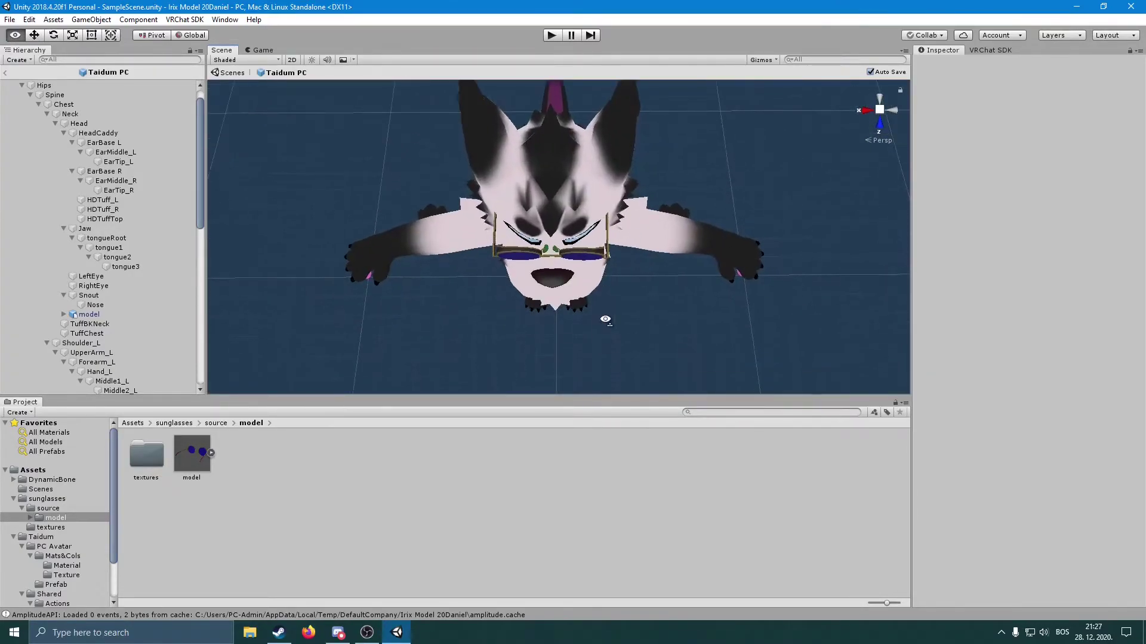
pyautogui.keyDown('alt'); pyautogui.moveTo(610, 296); pyautogui.dragTo(603, 324); pyautogui.keyUp('alt')
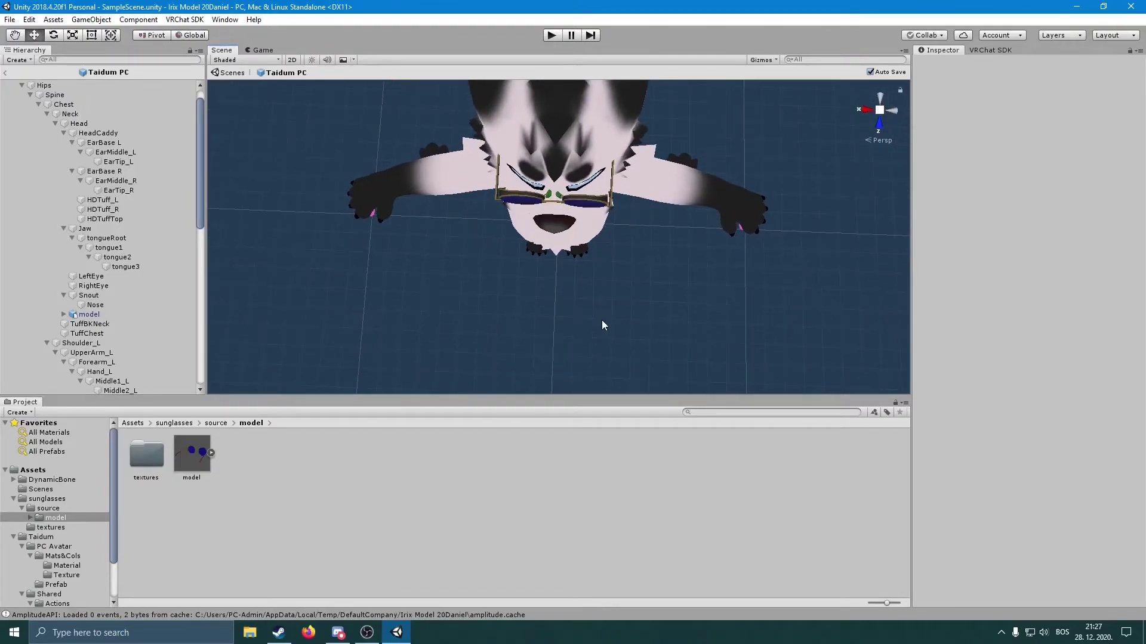
pyautogui.click(588, 210)
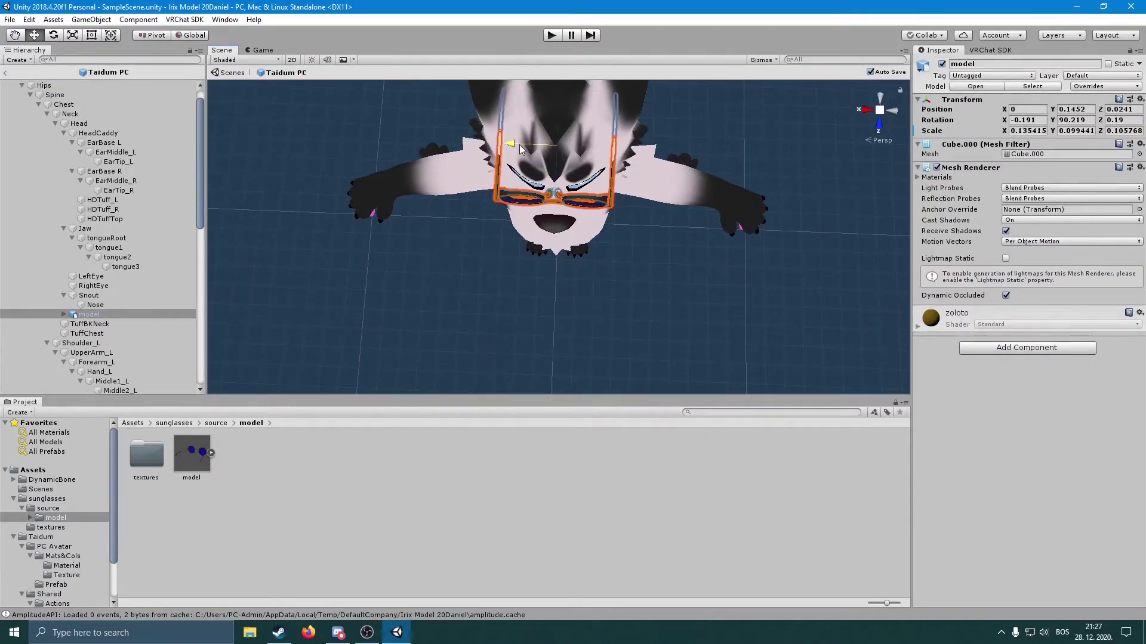
pyautogui.moveTo(521, 149); pyautogui.dragTo(522, 150)
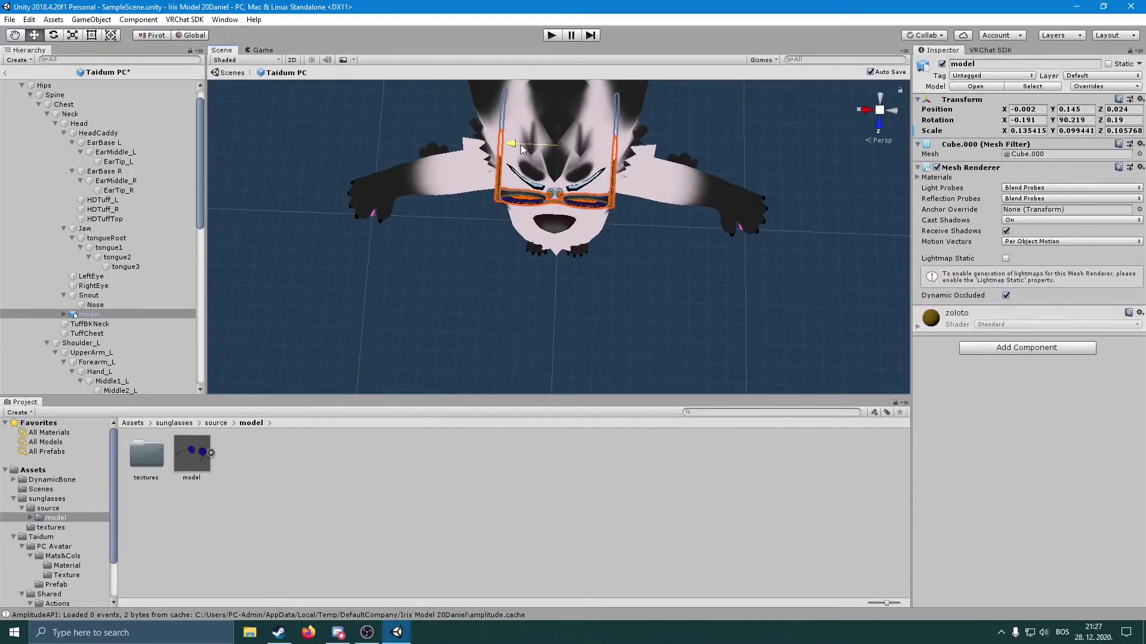
# Straighten the glasses to a Y rotation of about 89.49° and move them forward to about Z 0.038.
pyautogui.click(53, 35)
pyautogui.moveTo(576, 194); pyautogui.dragTo(447, 158)
pyautogui.click(39, 38)
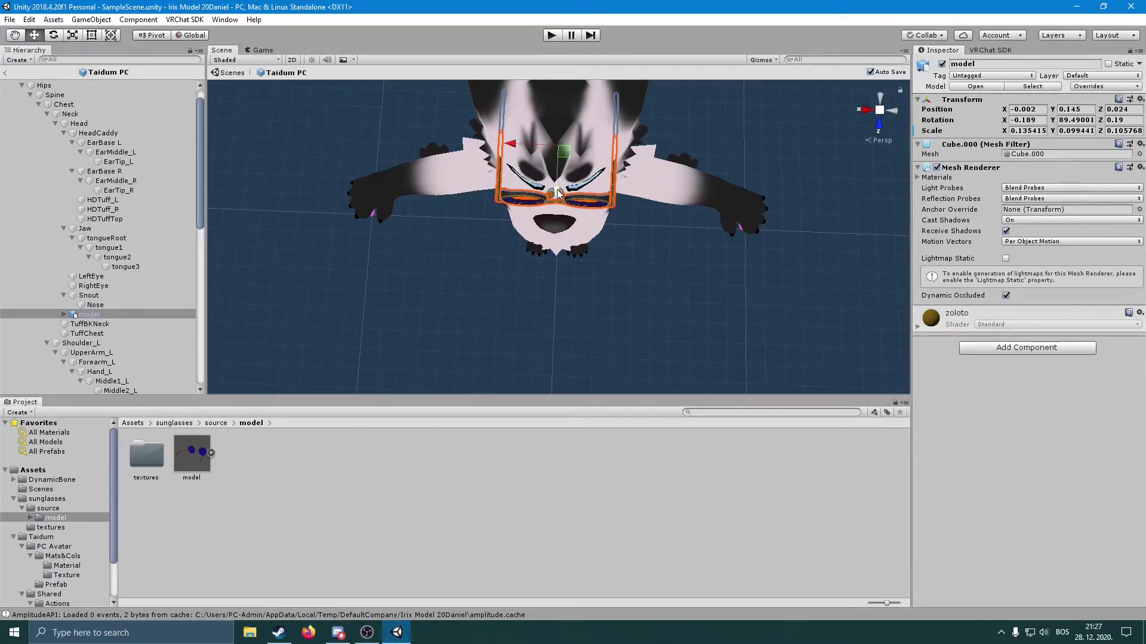
pyautogui.click(657, 266)
pyautogui.keyDown('alt'); pyautogui.moveTo(657, 266); pyautogui.dragTo(554, 207); pyautogui.keyUp('alt')
pyautogui.scroll(5, 565, 148)
pyautogui.scroll(-5, 565, 149)
pyautogui.scroll(3, 554, 207)
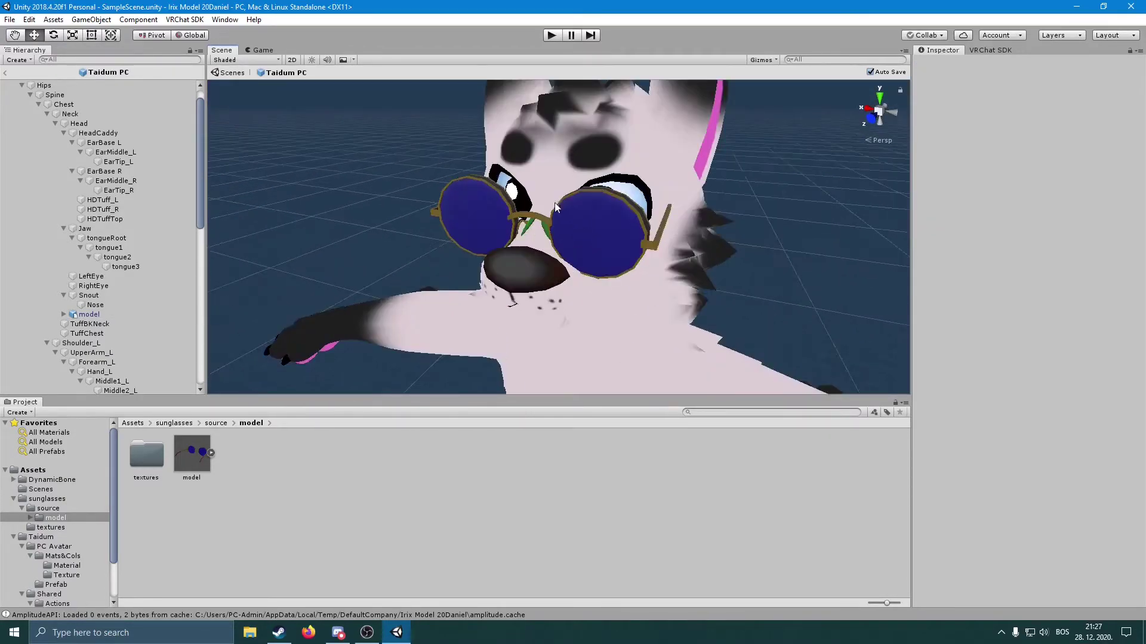
pyautogui.scroll(2, 555, 207)
pyautogui.rightClick(251, 464)
pyautogui.moveTo(325, 185)
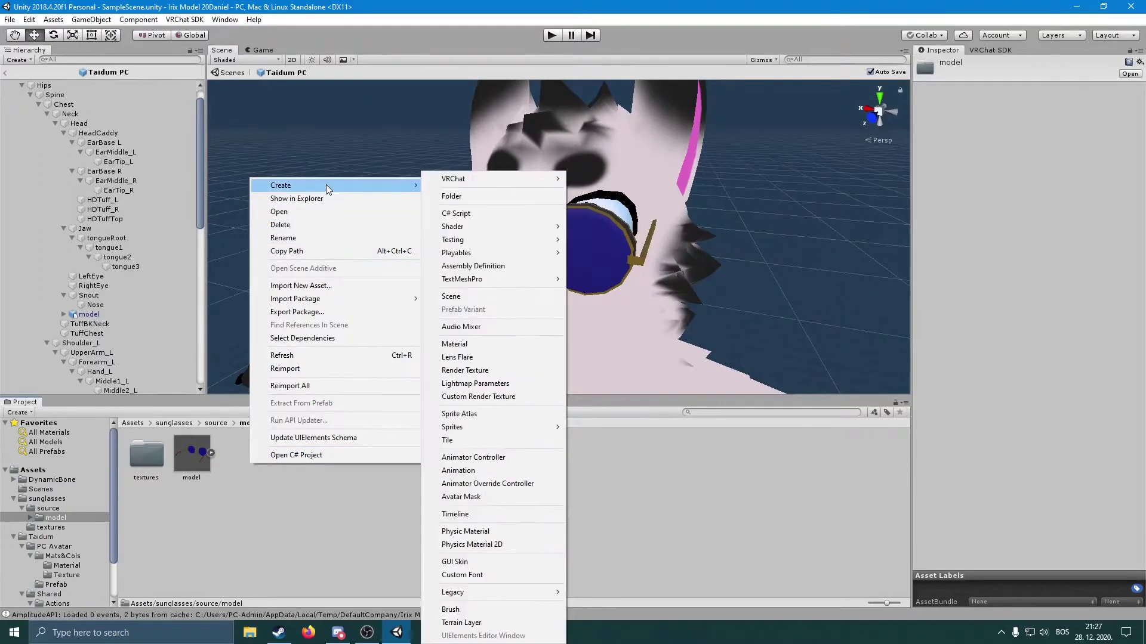
pyautogui.doubleClick(143, 460)
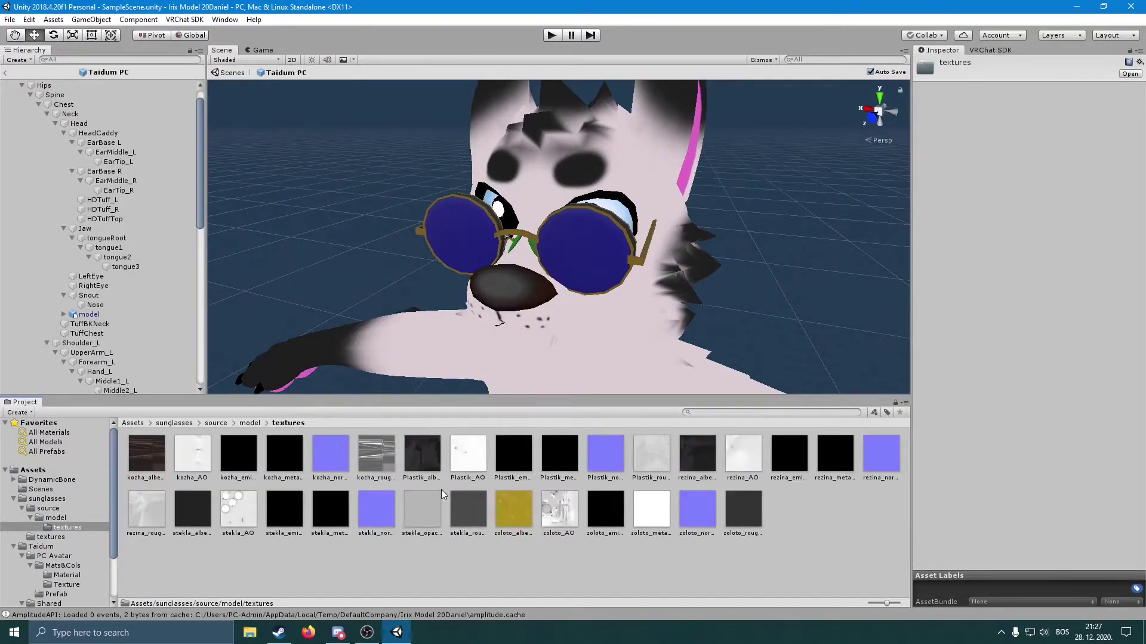
pyautogui.click(250, 423)
# Create a new material in the model folder with a black albedo (000000) and a smoothness of 0.
pyautogui.rightClick(239, 483)
pyautogui.moveTo(370, 198)
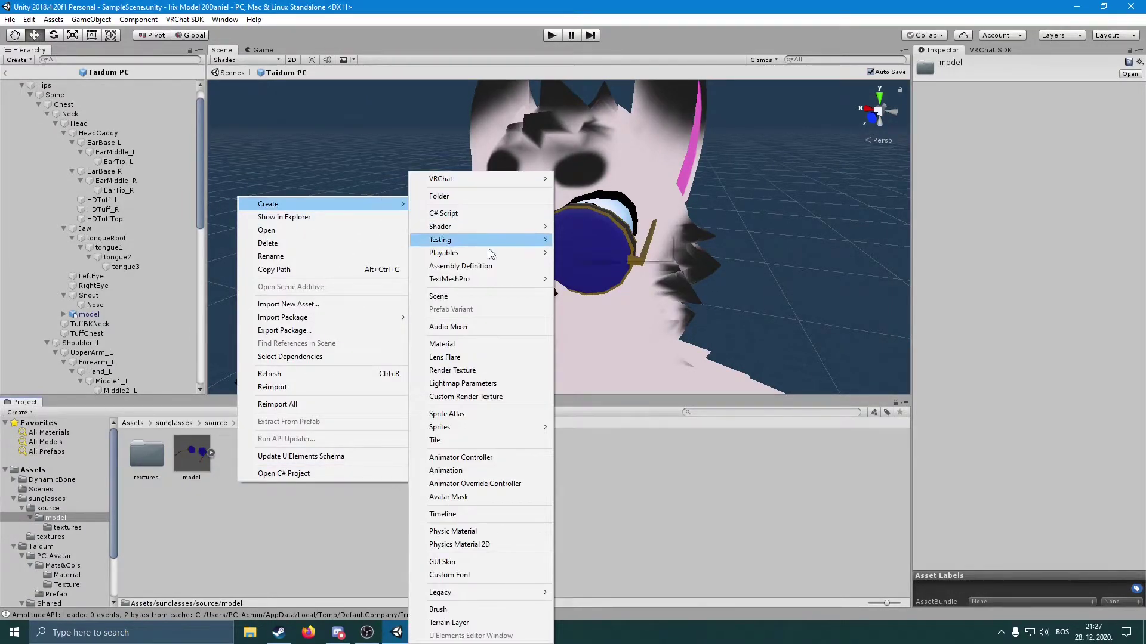
pyautogui.click(443, 344)
pyautogui.click(1010, 115)
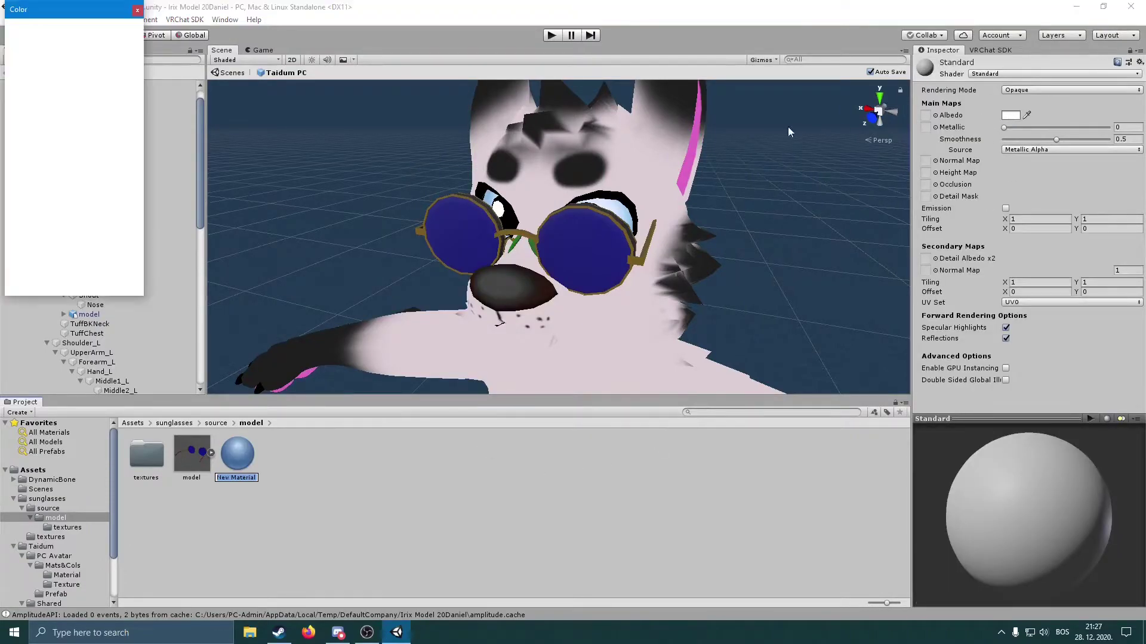
pyautogui.moveTo(80, 100); pyautogui.dragTo(42, 143)
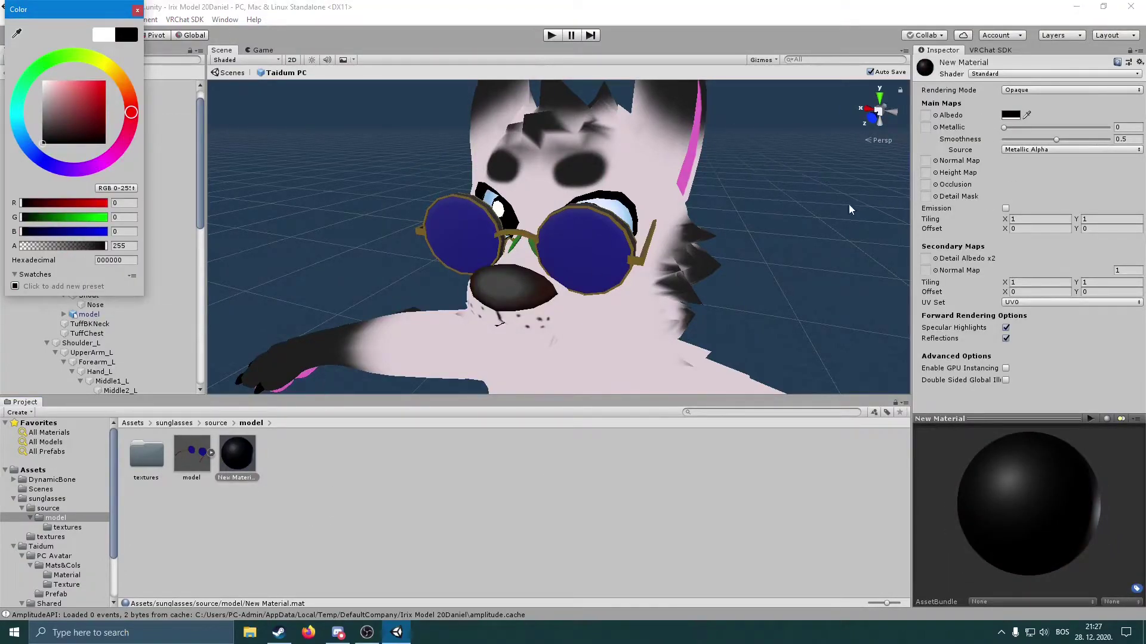
pyautogui.moveTo(1017, 143); pyautogui.dragTo(997, 141)
# Apply the black material to the frame and temples of the glasses.
pyautogui.moveTo(540, 299); pyautogui.dragTo(618, 305, button='middle')
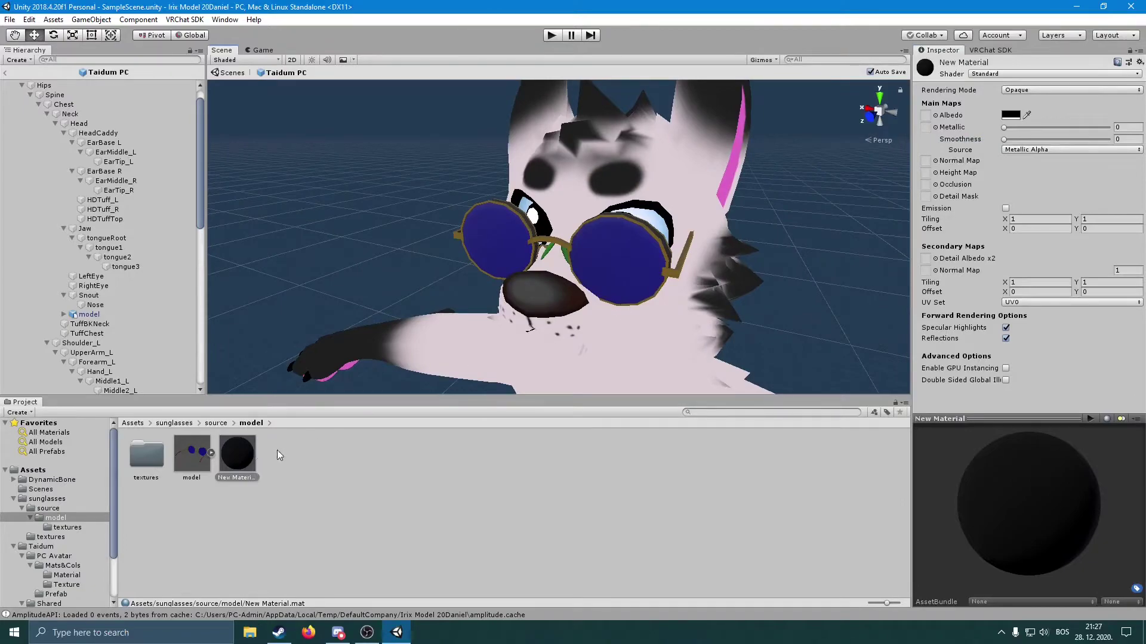
pyautogui.moveTo(522, 232); pyautogui.dragTo(549, 239)
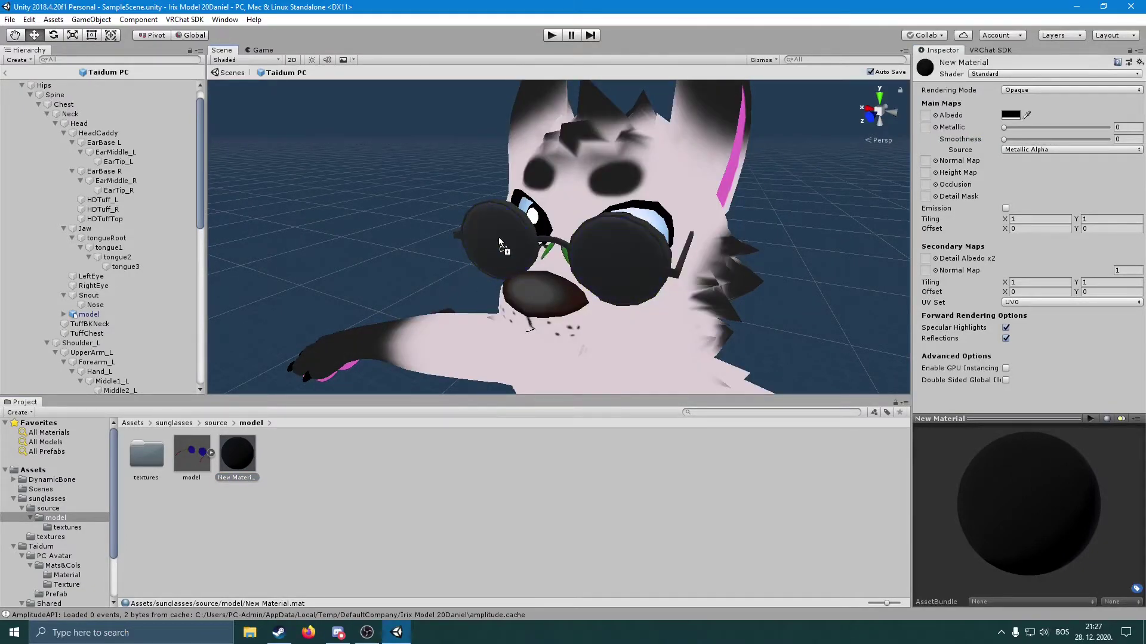
pyautogui.moveTo(500, 243); pyautogui.dragTo(277, 445)
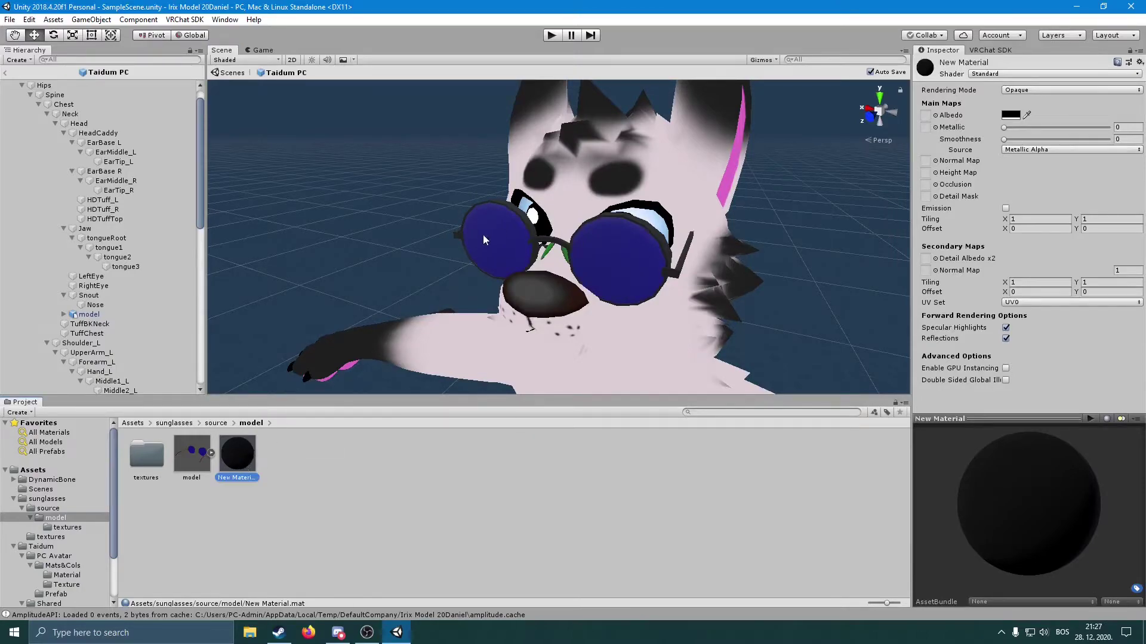
# Create a second material in the model folder with a bright purple albedo.
pyautogui.rightClick(370, 491)
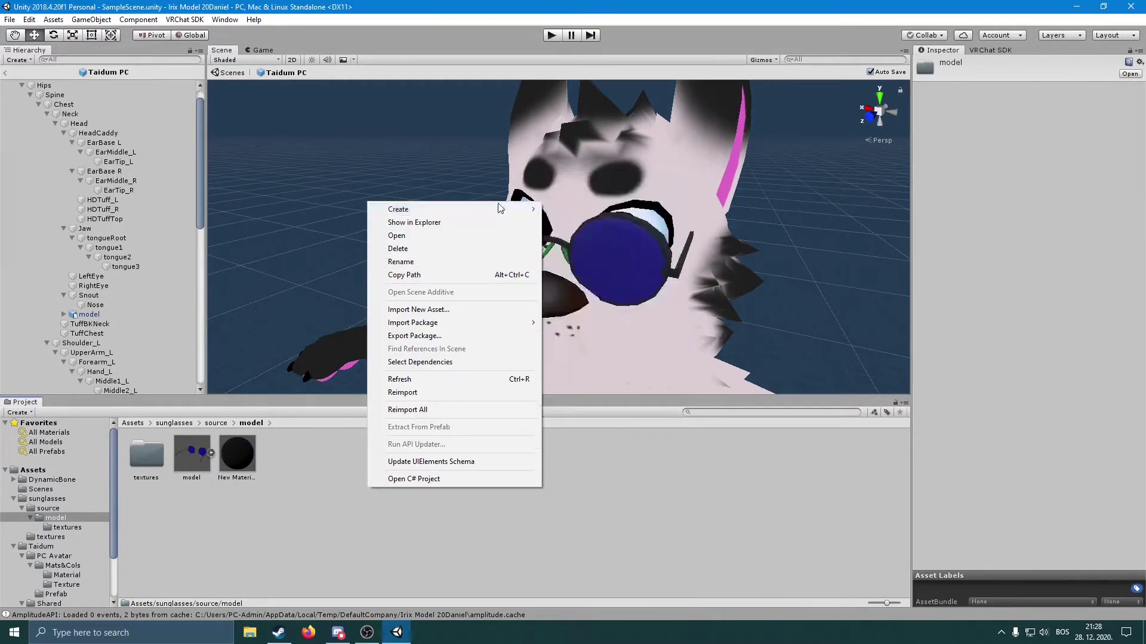
pyautogui.moveTo(526, 210)
pyautogui.click(590, 345)
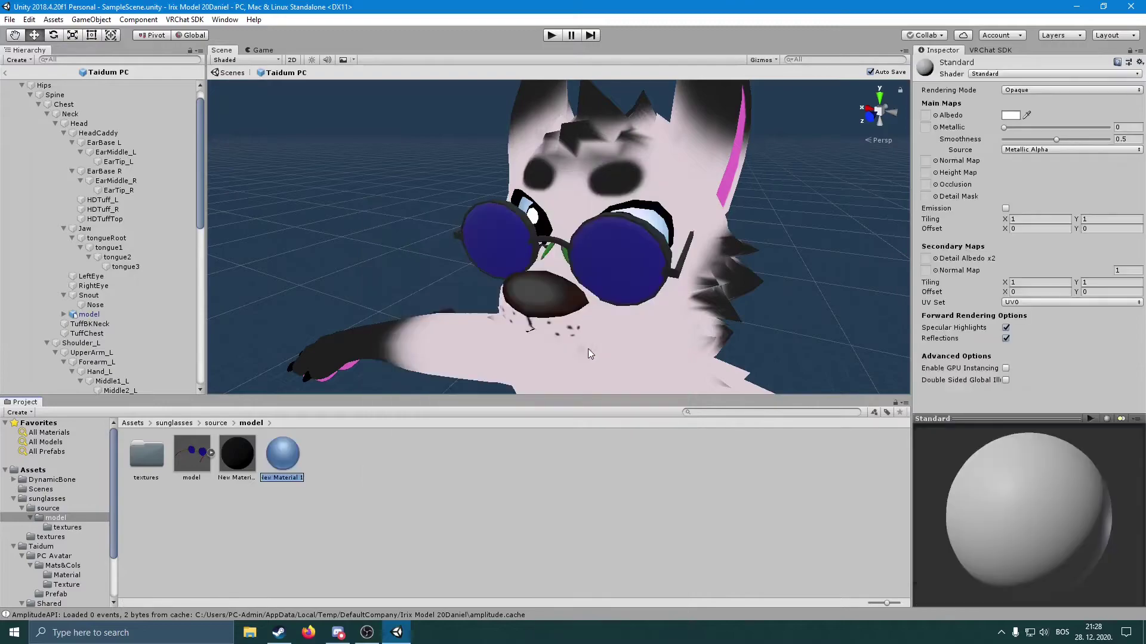
pyautogui.click(1010, 116)
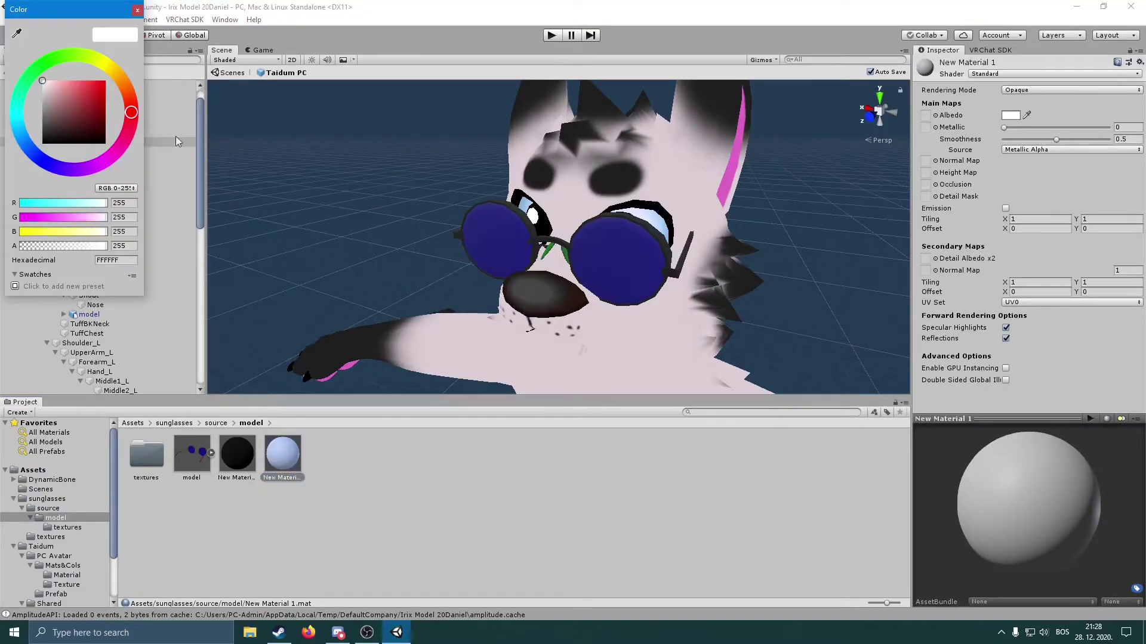
pyautogui.moveTo(93, 118); pyautogui.dragTo(82, 83)
pyautogui.click(284, 449)
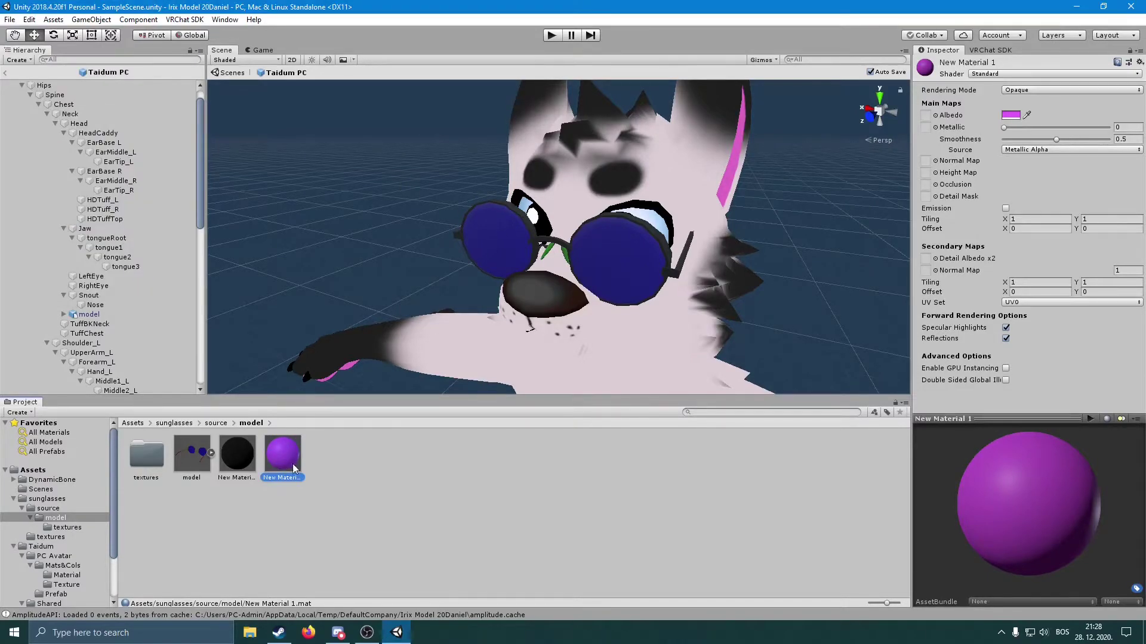
# Apply the purple material to both lenses and set its metallic and smoothness values to 1.
pyautogui.moveTo(294, 469); pyautogui.dragTo(471, 253)
pyautogui.moveTo(1018, 140); pyautogui.dragTo(1121, 139)
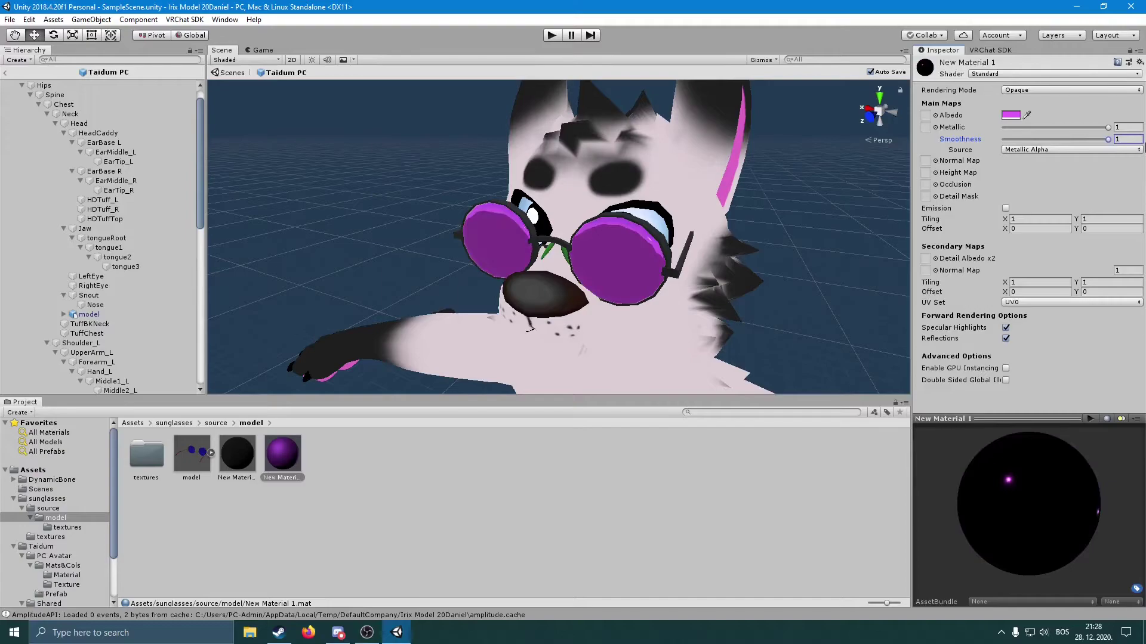
pyautogui.click(436, 248)
# Apply the black material to the green nose pads on the back of the glasses.
pyautogui.moveTo(647, 265); pyautogui.dragTo(618, 271, button='right')
pyautogui.scroll(-5, 681, 266)
pyautogui.scroll(5, 636, 263)
pyautogui.moveTo(753, 294); pyautogui.dragTo(546, 251, button='right')
pyautogui.scroll(6, 583, 245)
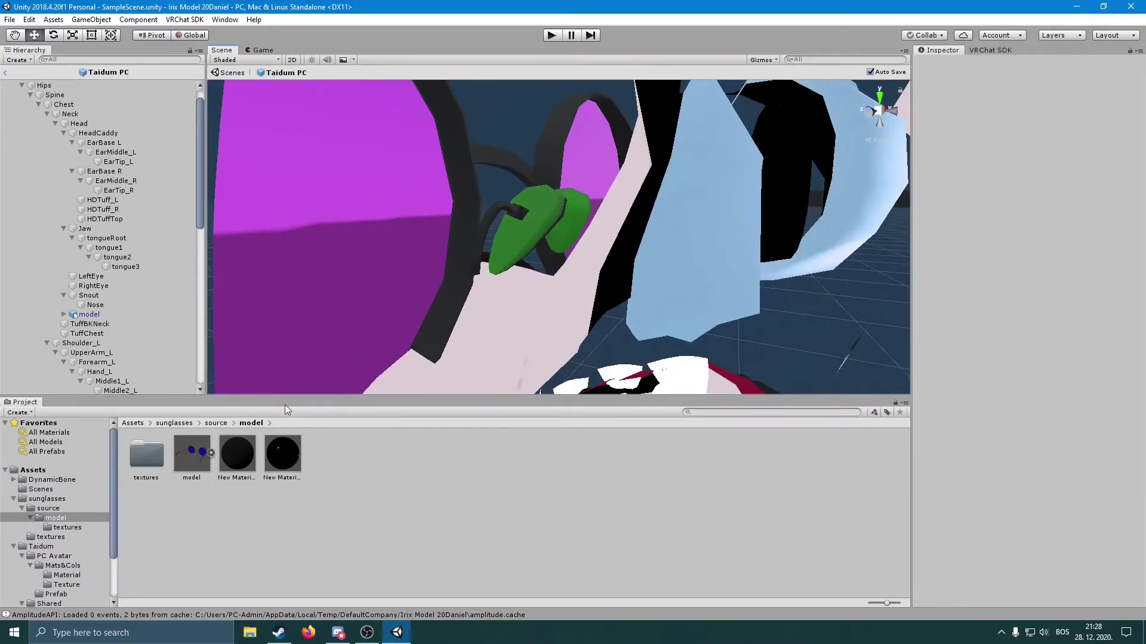
pyautogui.moveTo(244, 452); pyautogui.dragTo(524, 233)
# Check the glasses from the front, enlarge them slightly to about 0.144 X scale, and raise them to Y 0.149.
pyautogui.scroll(-8, 524, 232)
pyautogui.moveTo(524, 233); pyautogui.dragTo(640, 266, button='right')
pyautogui.scroll(-3, 614, 262)
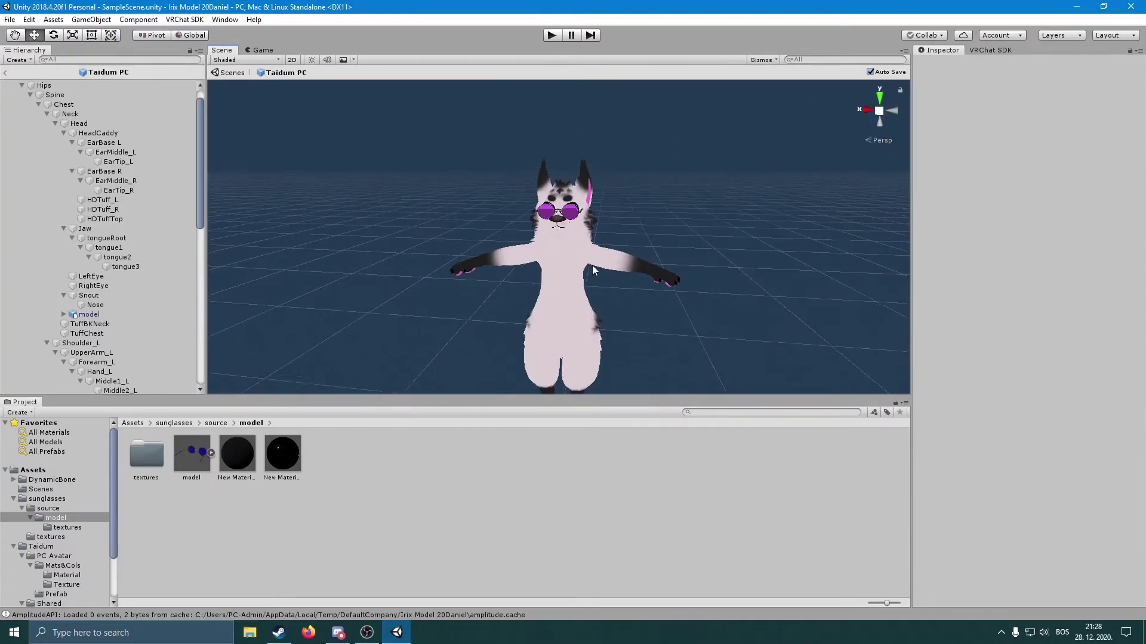
pyautogui.scroll(6, 592, 265)
pyautogui.scroll(-5, 609, 254)
pyautogui.scroll(2, 618, 245)
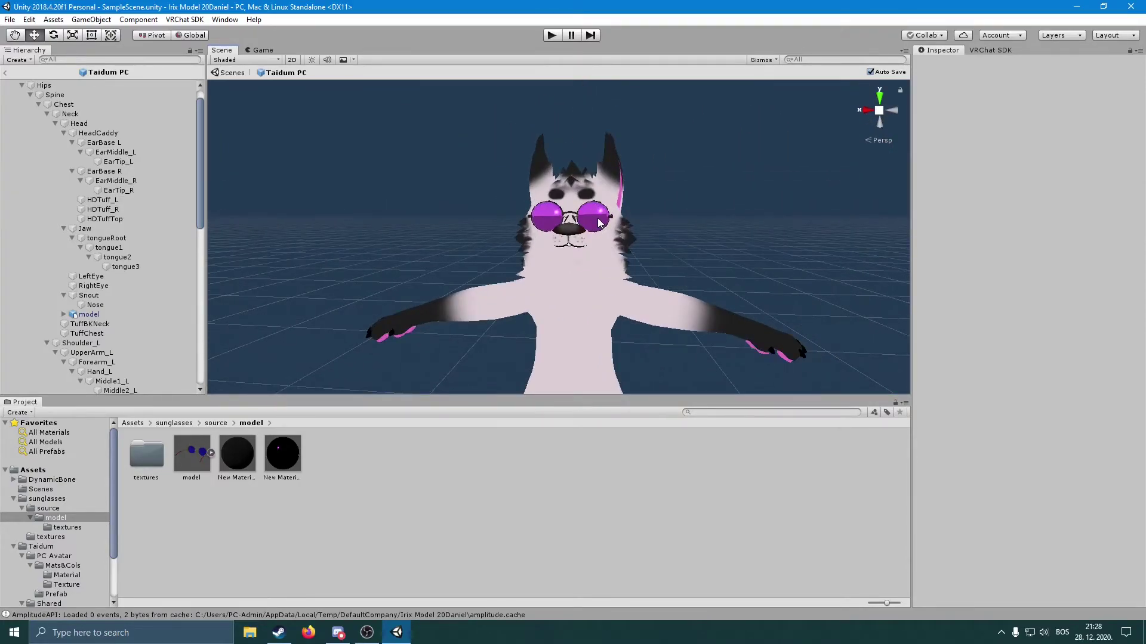
pyautogui.click(600, 224)
pyautogui.click(73, 35)
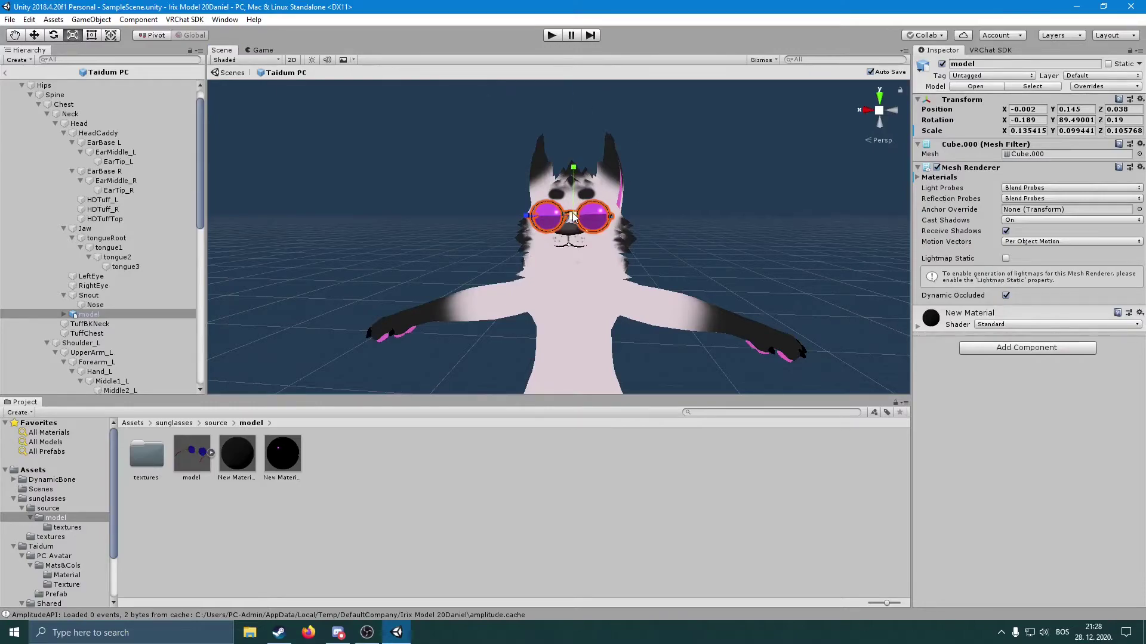
pyautogui.moveTo(573, 217); pyautogui.dragTo(578, 219)
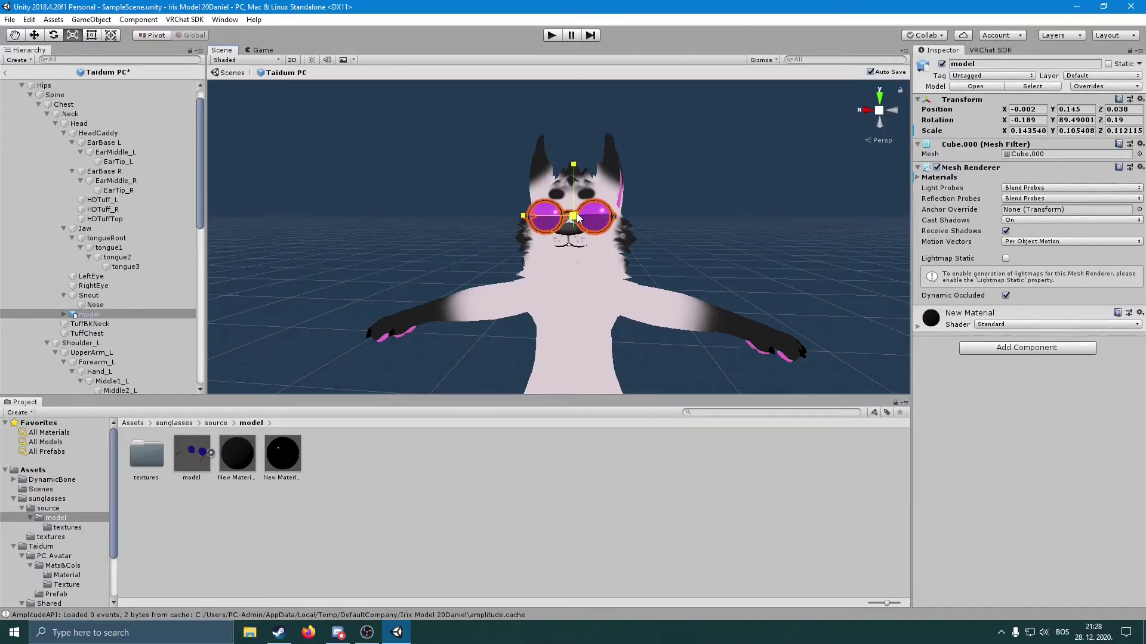
pyautogui.click(34, 34)
pyautogui.moveTo(574, 171); pyautogui.dragTo(574, 169)
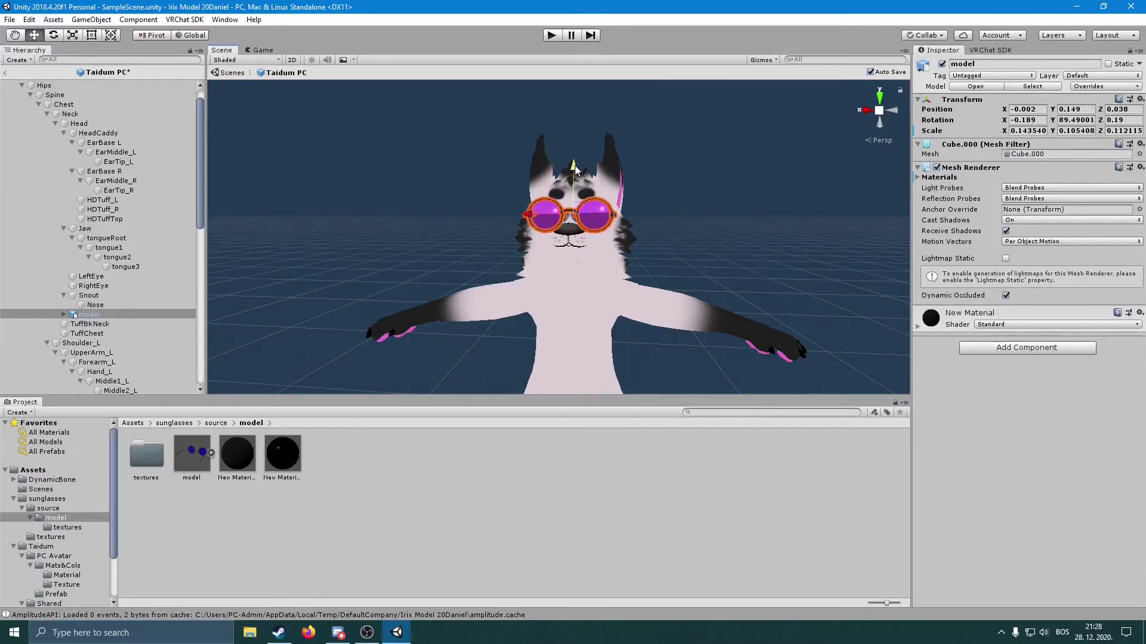
# Inspect the fitted sunglasses on the avatar's head from the front and side, up close and from a distance.
pyautogui.click(680, 254)
pyautogui.keyDown('alt'); pyautogui.moveTo(680, 254); pyautogui.dragTo(516, 237); pyautogui.keyUp('alt')
pyautogui.scroll(6, 652, 272)
pyautogui.keyDown('alt'); pyautogui.moveTo(651, 270); pyautogui.dragTo(609, 275); pyautogui.keyUp('alt')
pyautogui.scroll(-5, 609, 276)
pyautogui.scroll(6, 609, 275)
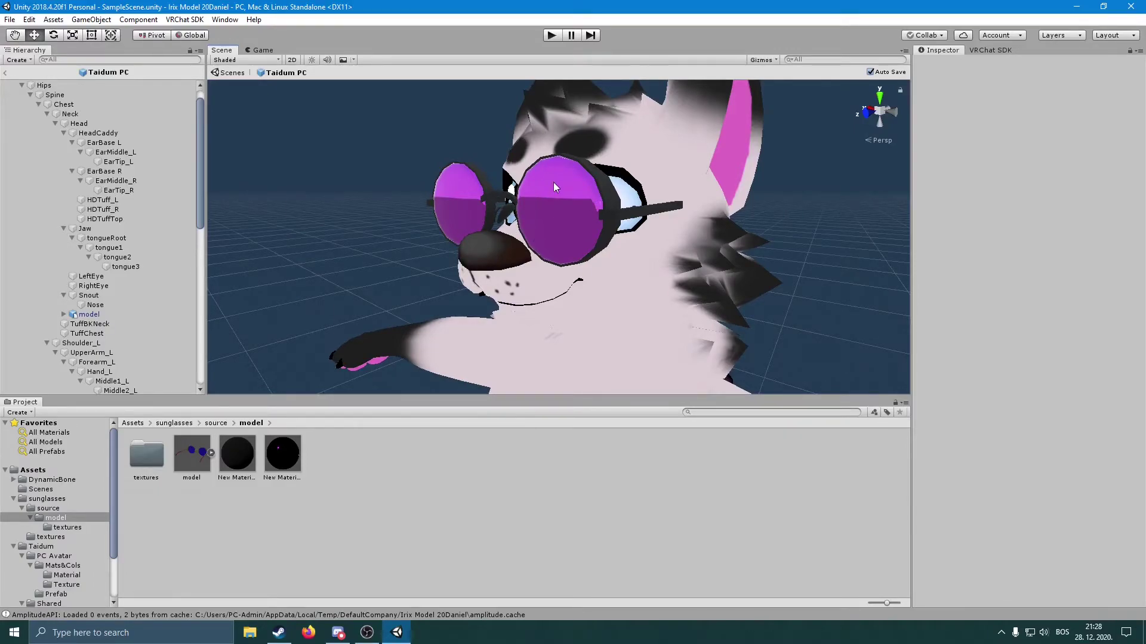
pyautogui.keyDown('alt'); pyautogui.moveTo(554, 181); pyautogui.dragTo(524, 216); pyautogui.keyUp('alt')
pyautogui.scroll(-5, 656, 268)
pyautogui.scroll(5, 554, 244)
pyautogui.scroll(-6, 690, 267)
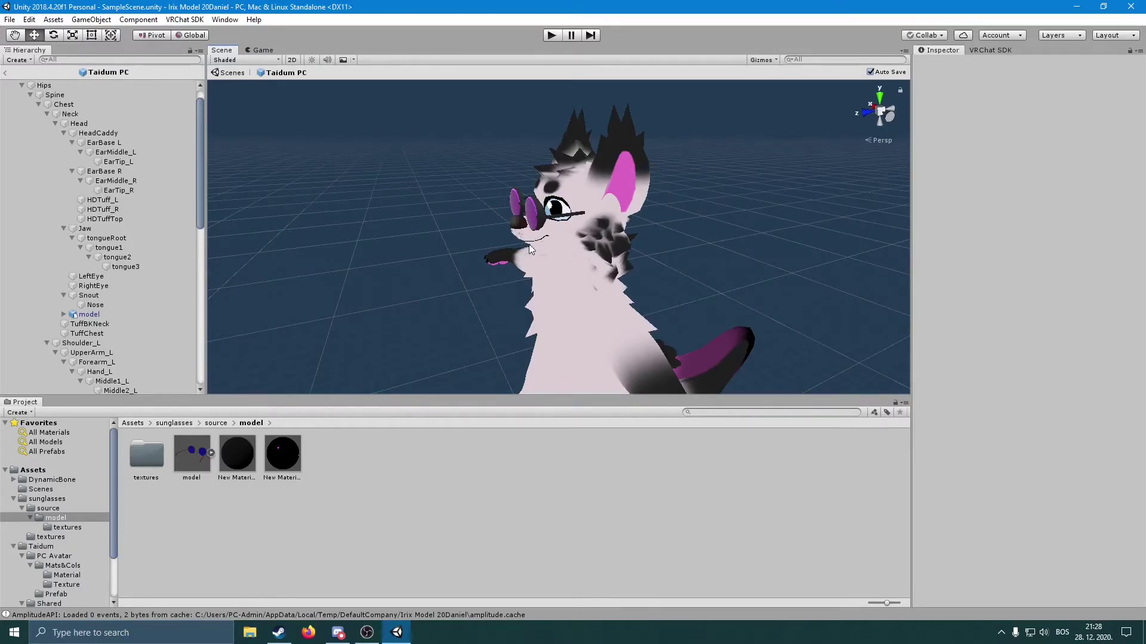
pyautogui.keyDown('alt'); pyautogui.moveTo(526, 280); pyautogui.dragTo(685, 284); pyautogui.keyUp('alt')
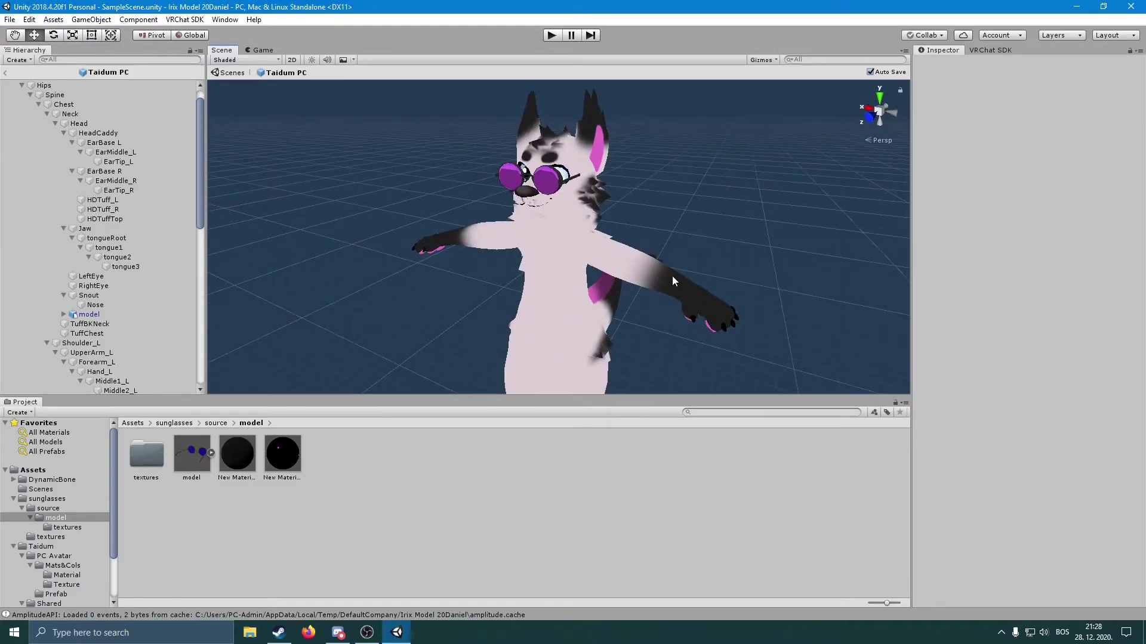
# Leave prefab editing for the sample scene and check how the glasses sit on the avatar there.
pyautogui.click(228, 73)
pyautogui.scroll(5, 659, 260)
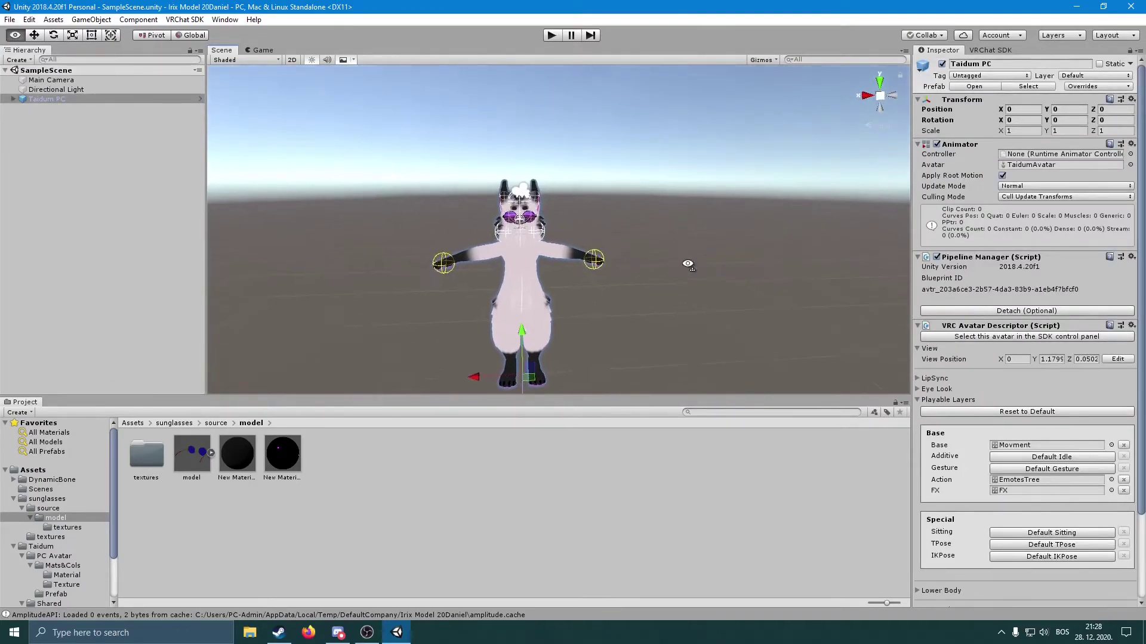
pyautogui.keyDown('alt'); pyautogui.moveTo(638, 266); pyautogui.dragTo(746, 280); pyautogui.keyUp('alt')
pyautogui.scroll(-5, 622, 297)
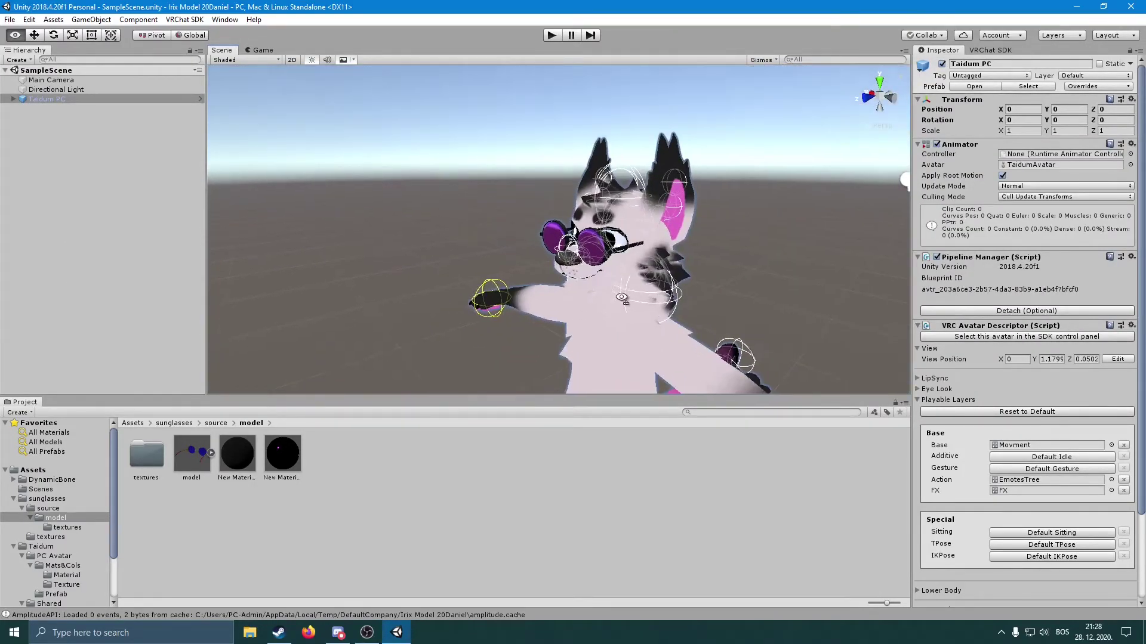
pyautogui.keyDown('alt'); pyautogui.moveTo(622, 298); pyautogui.dragTo(662, 286); pyautogui.keyUp('alt')
# Expand the Taidum PC armature to the Head bone, turn it sideways to about Y 42 as a test, and undo the rotation.
pyautogui.click(13, 98)
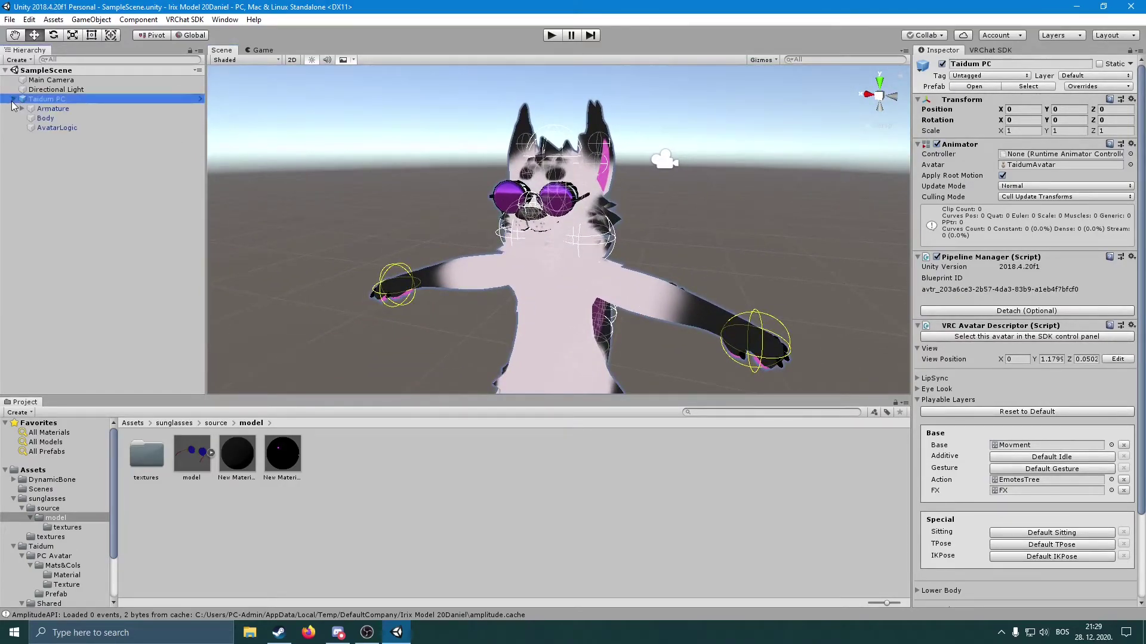
pyautogui.click(22, 108)
pyautogui.click(30, 118)
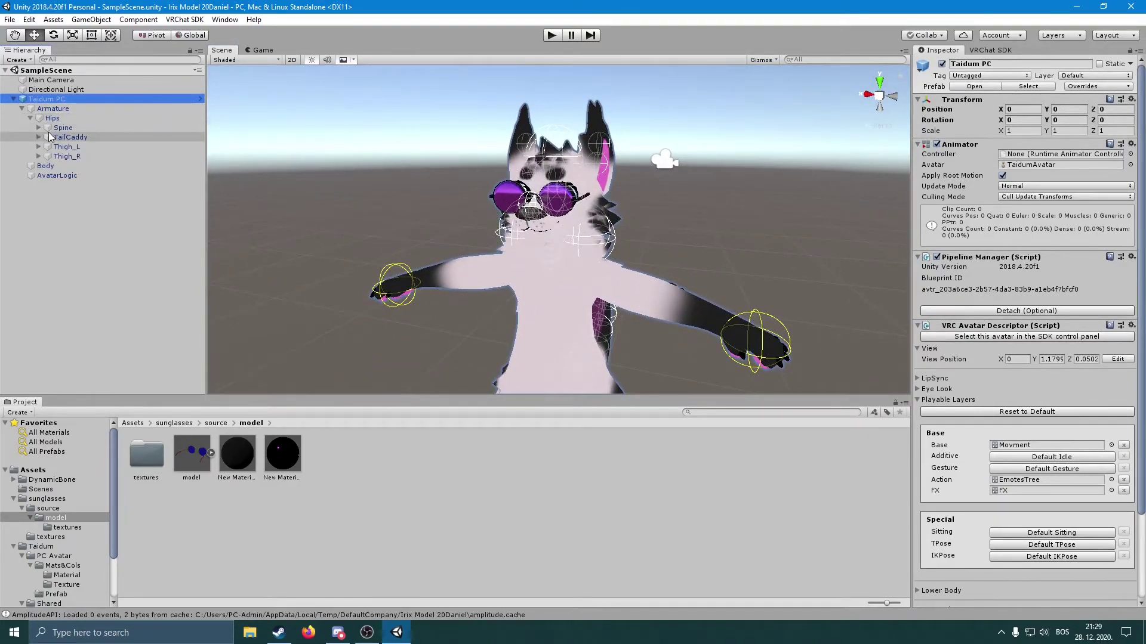
pyautogui.click(39, 127)
pyautogui.click(47, 138)
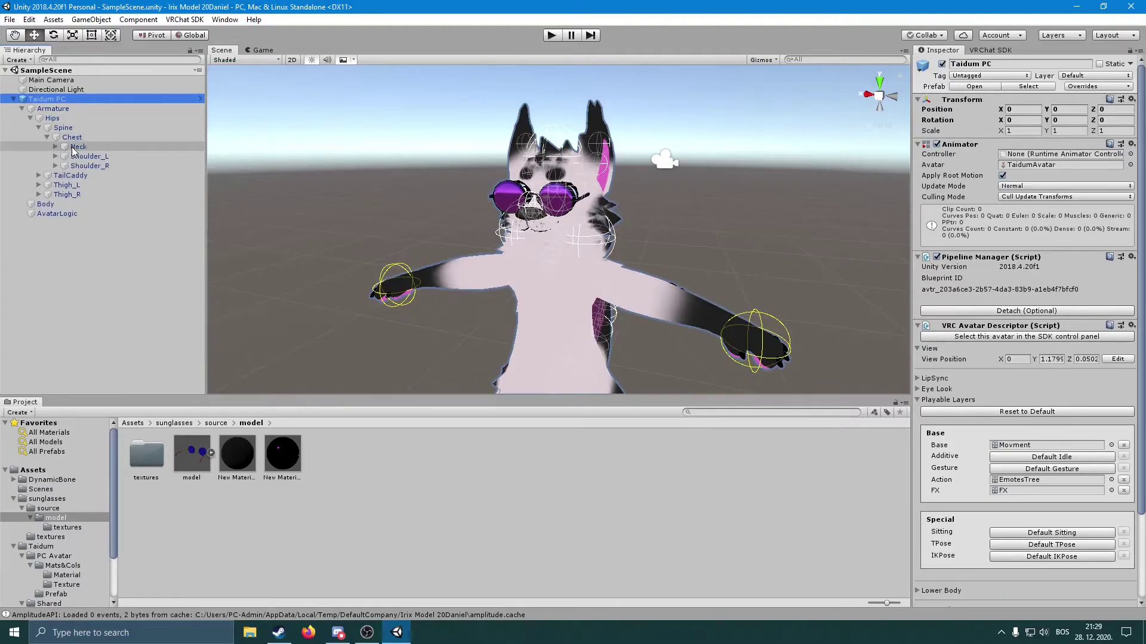
pyautogui.click(55, 147)
pyautogui.click(85, 157)
pyautogui.click(53, 36)
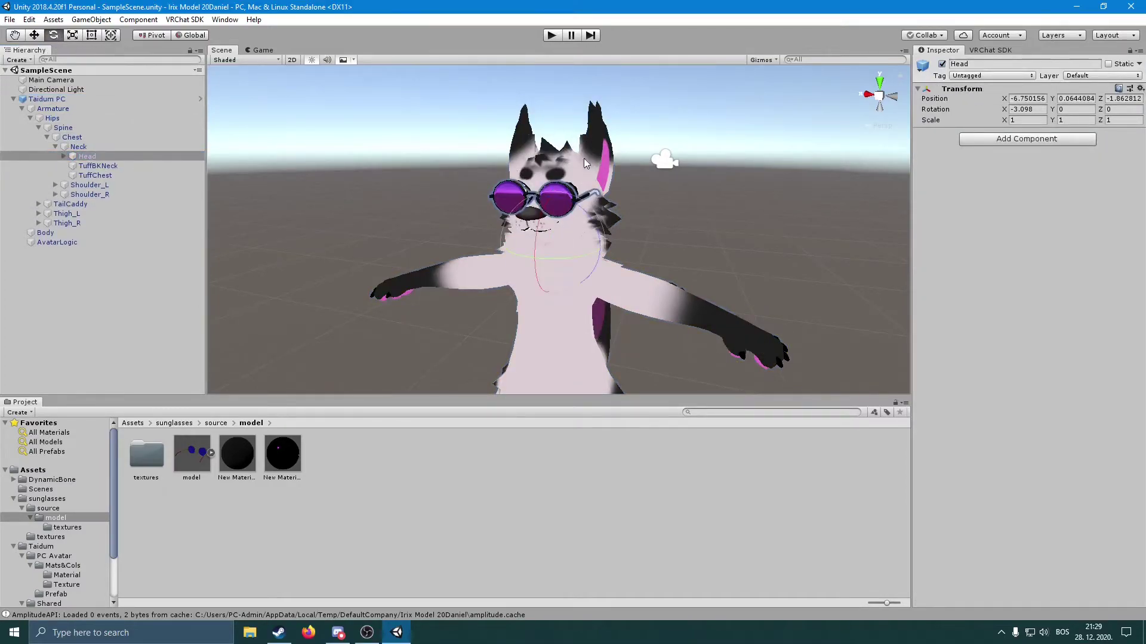
pyautogui.moveTo(547, 254); pyautogui.dragTo(497, 266)
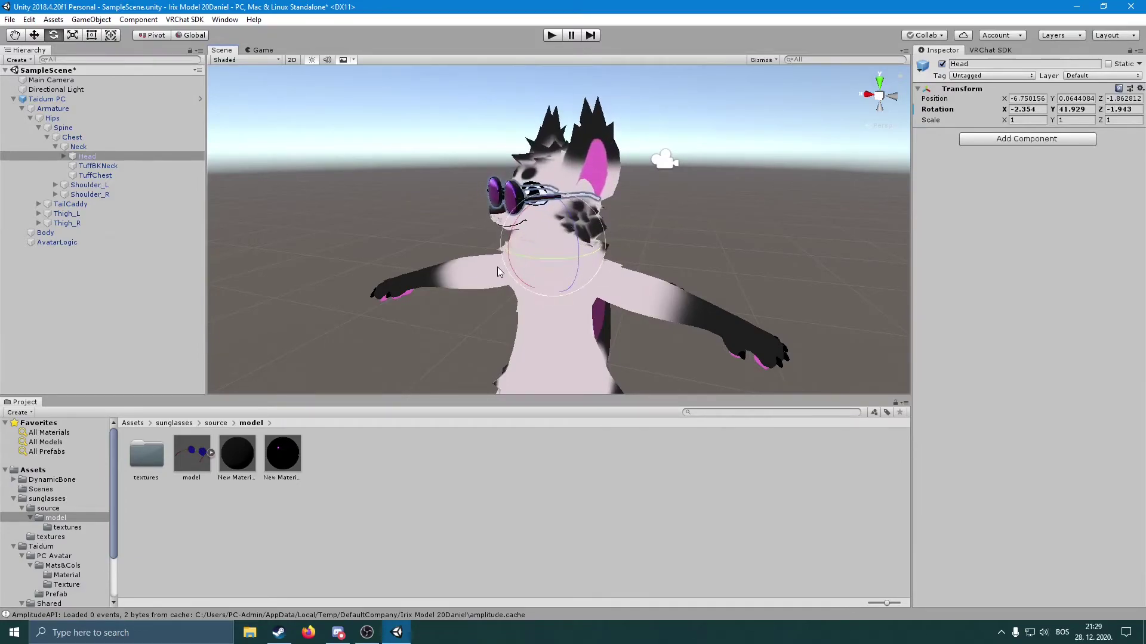
pyautogui.hotkey('ctrl', 'z')
pyautogui.click(429, 210)
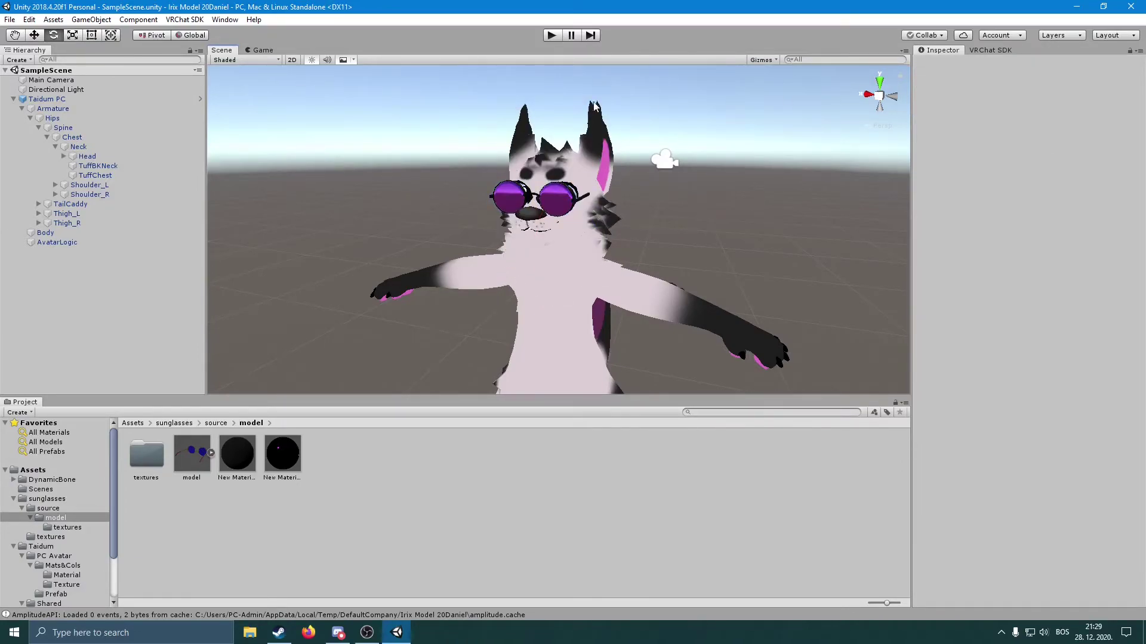
# Open the VRChat SDK builder, widen it, and auto-fix the avatar's blendshape normals error.
pyautogui.click(982, 51)
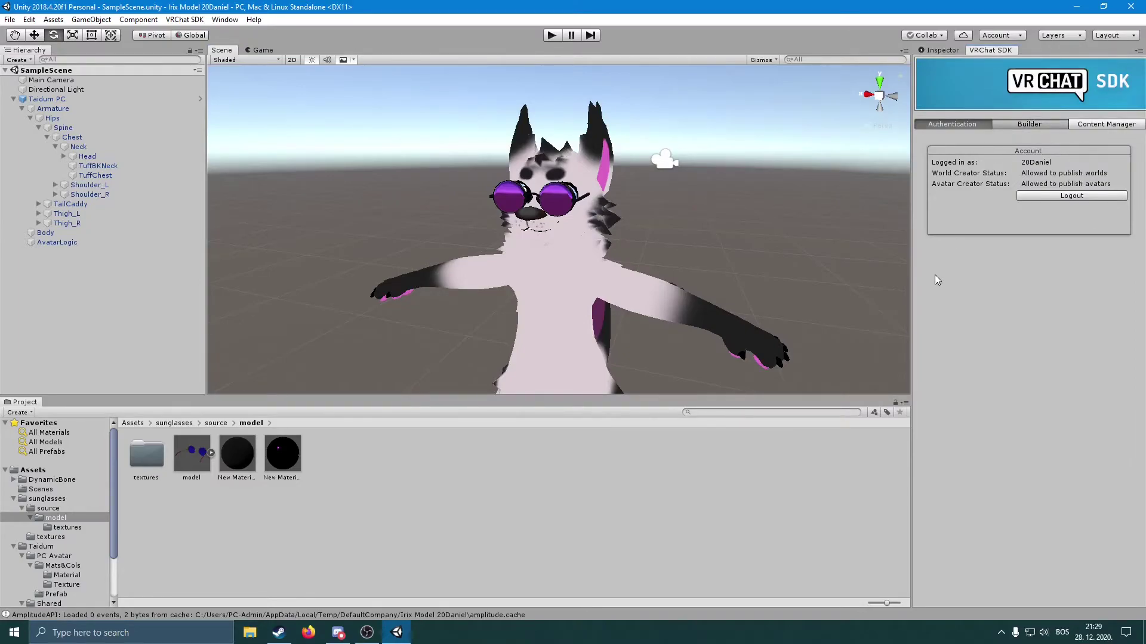
pyautogui.click(1029, 124)
pyautogui.moveTo(912, 372); pyautogui.dragTo(850, 371)
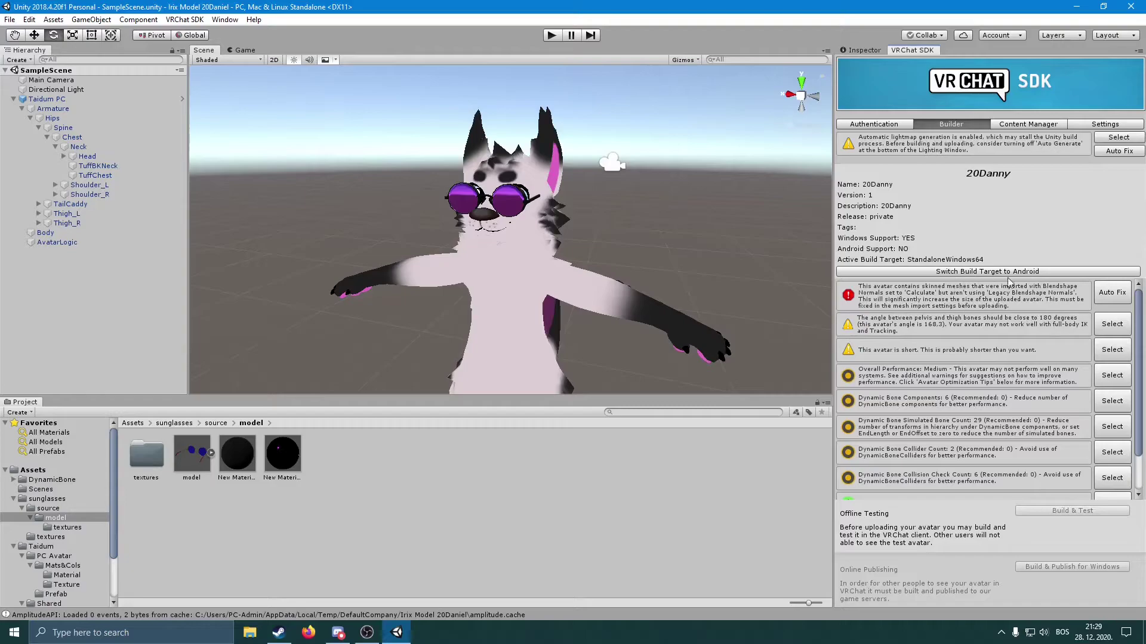
pyautogui.click(1113, 294)
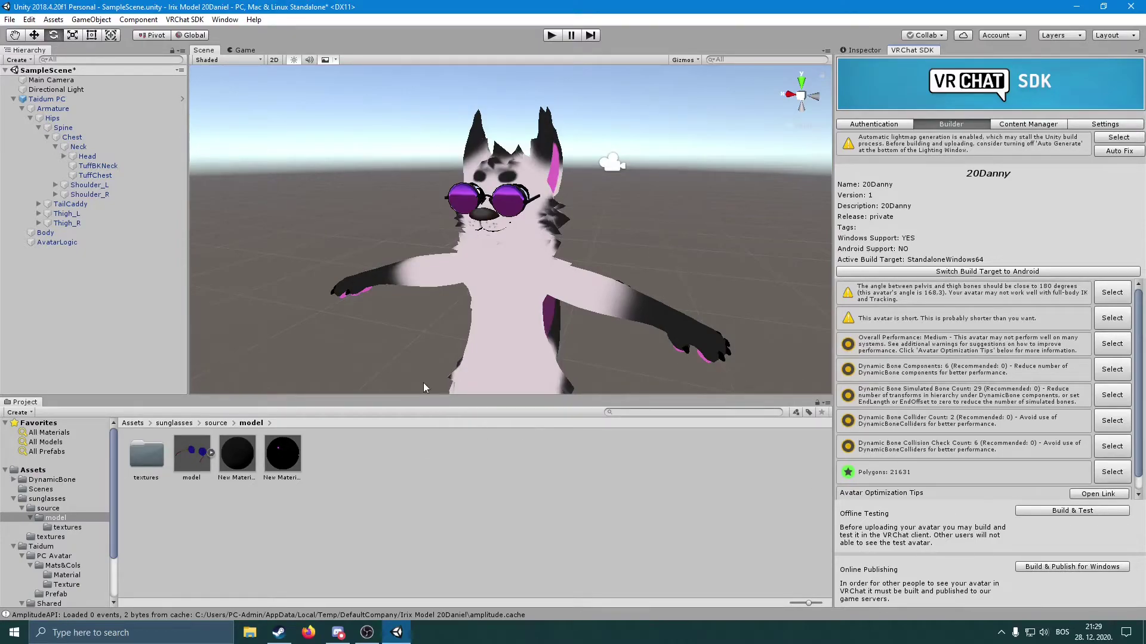
# Browse the project assets to the Taidum PC Avatar's Mats&Cols Texture folder.
pyautogui.click(176, 423)
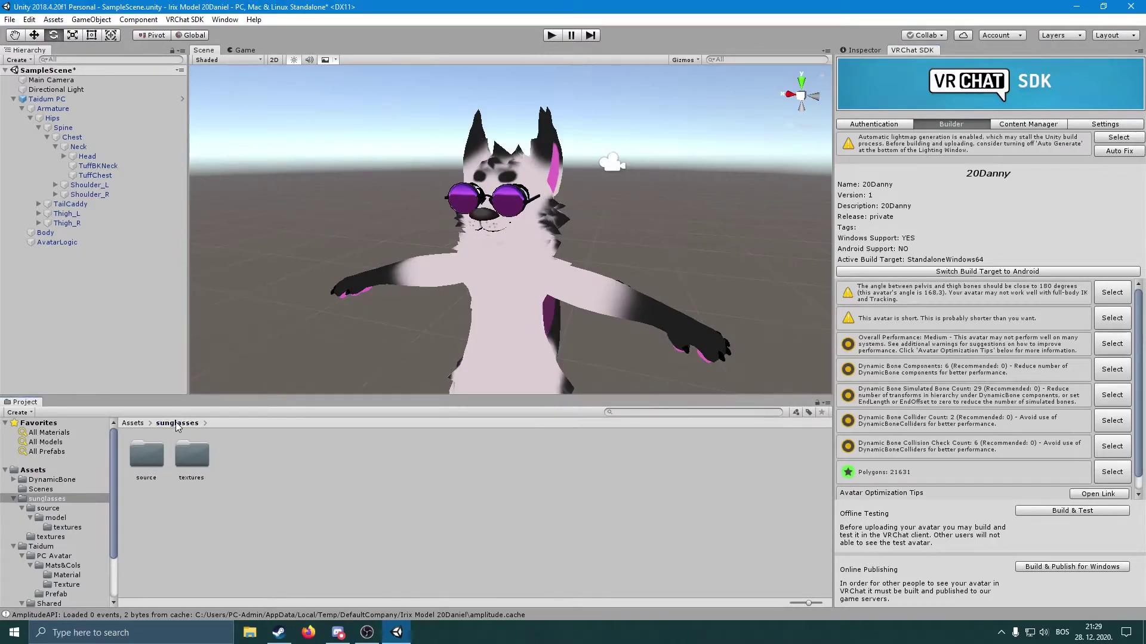
pyautogui.click(132, 423)
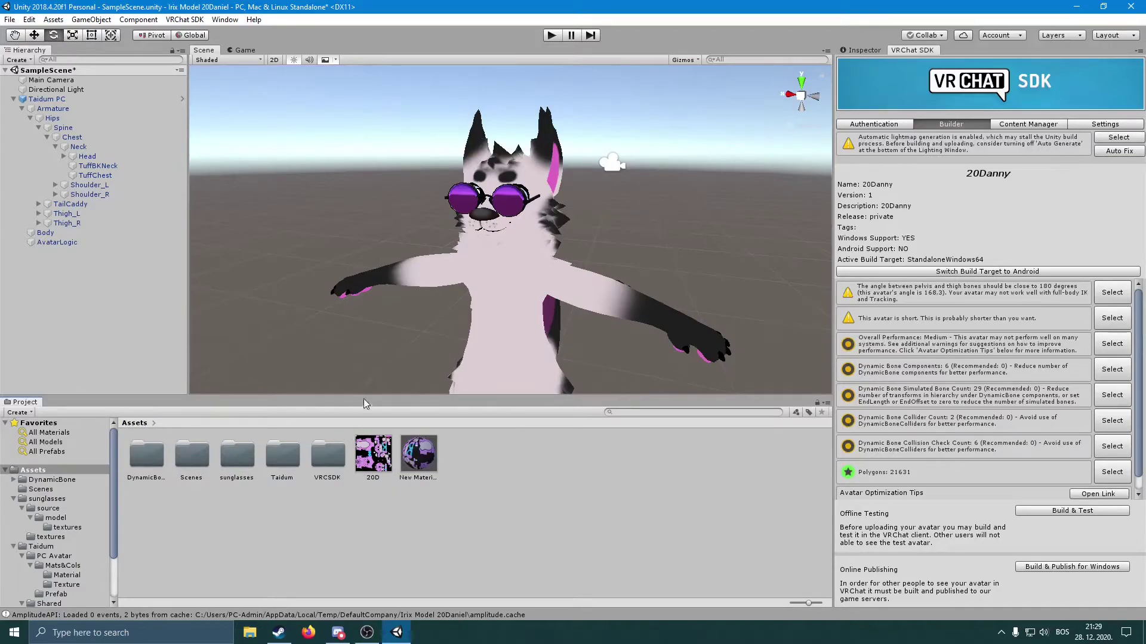
pyautogui.doubleClick(273, 455)
pyautogui.doubleClick(146, 455)
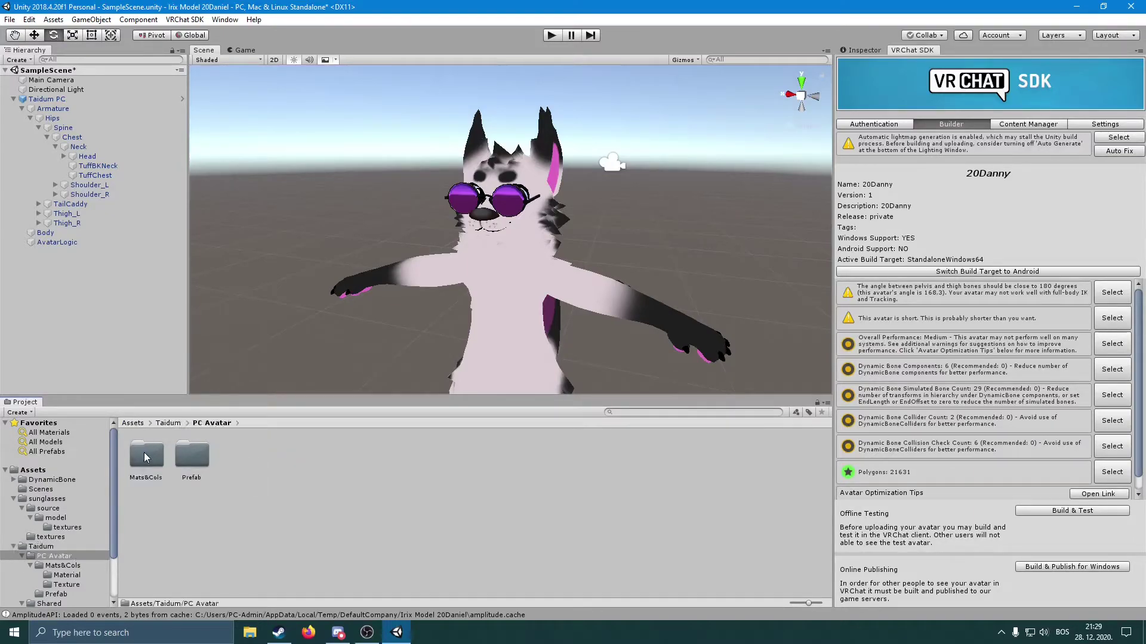
pyautogui.doubleClick(146, 455)
pyautogui.doubleClick(146, 455)
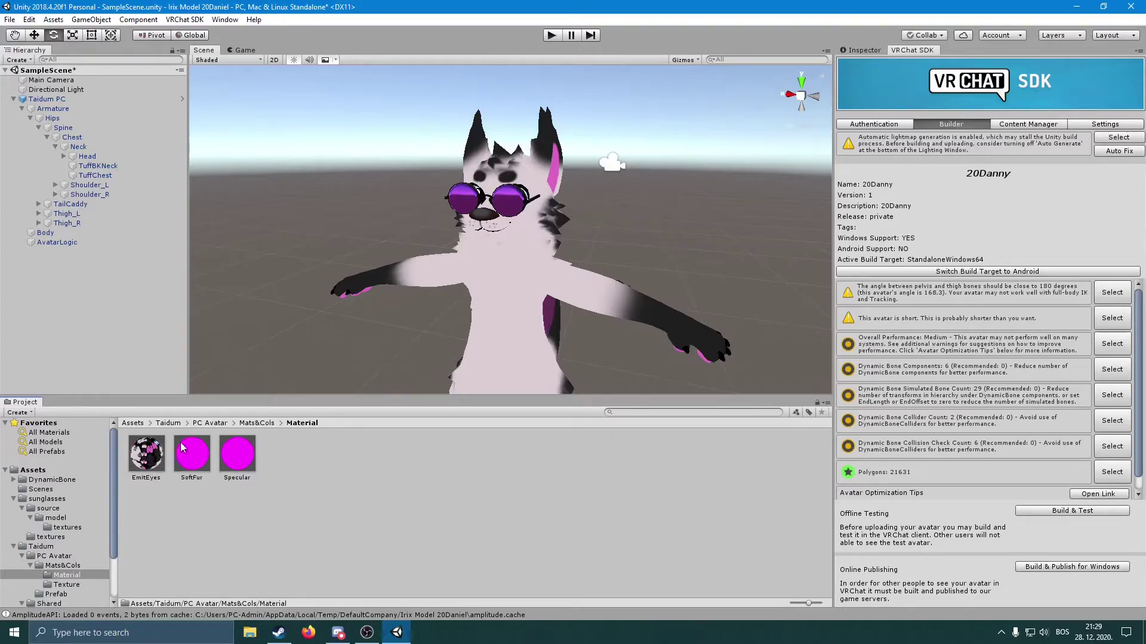
pyautogui.click(256, 423)
pyautogui.doubleClick(192, 454)
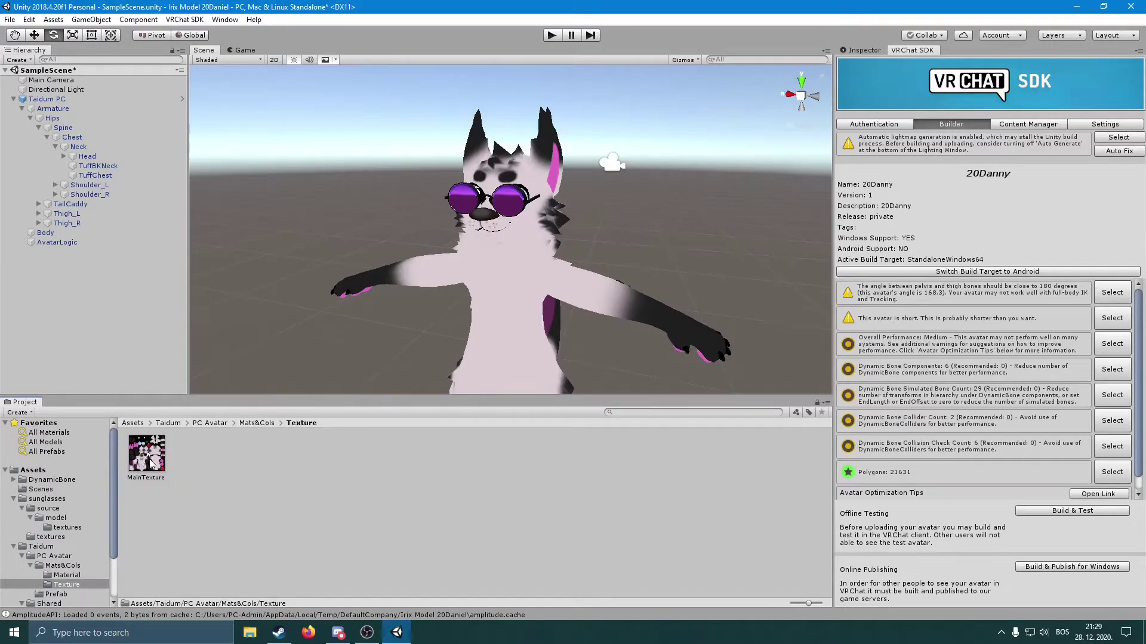
# Minimise Unity, launch Krita from the desktop, and restore its window to a smaller size.
pyautogui.click(1077, 7)
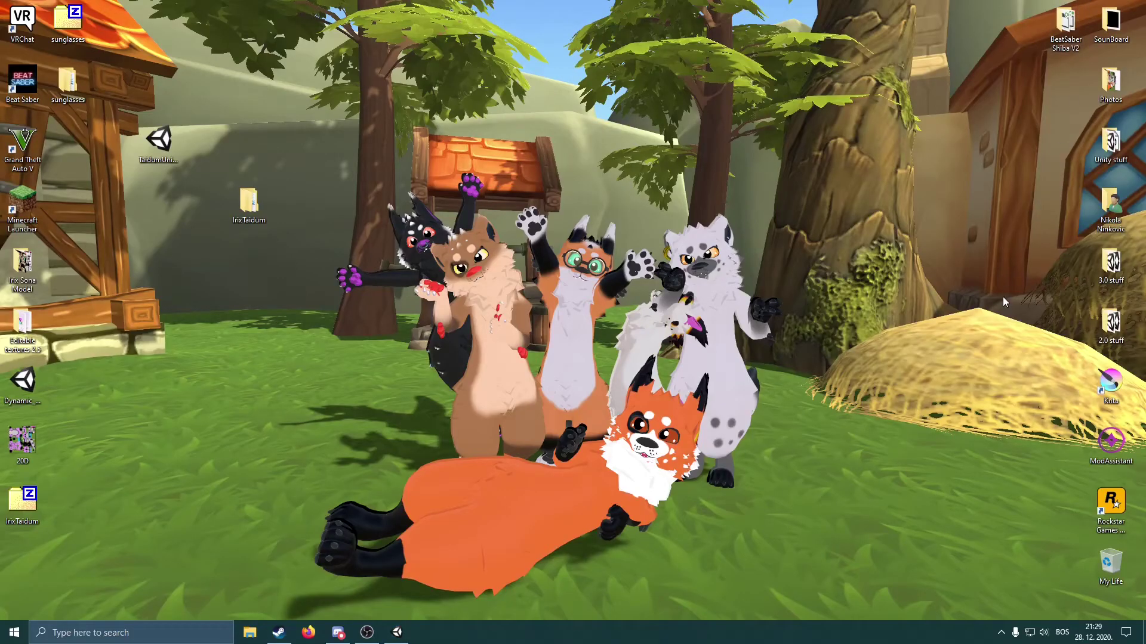
pyautogui.doubleClick(1121, 388)
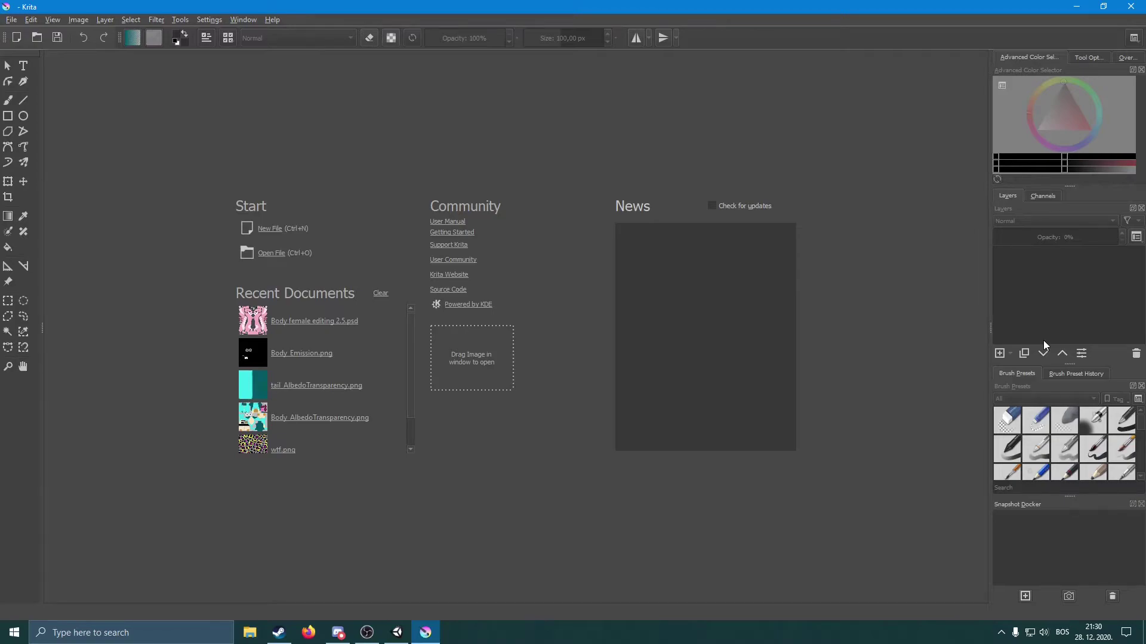
pyautogui.doubleClick(540, 12)
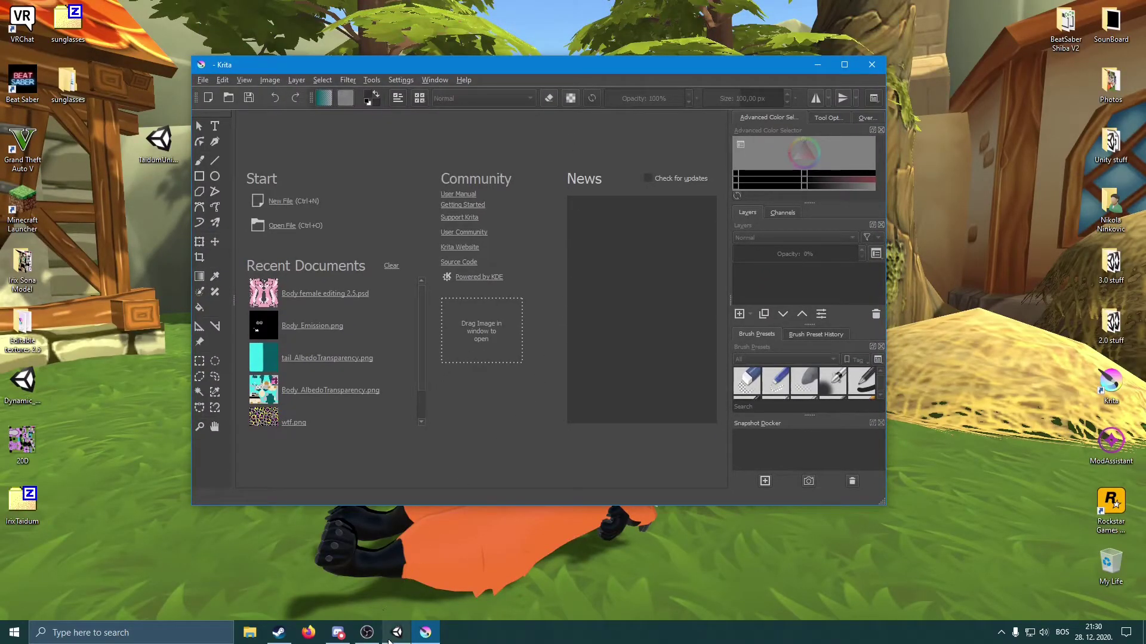
# Place the Unity window beside Krita and open the MainTexture asset in Krita.
pyautogui.click(394, 633)
pyautogui.moveTo(494, 8); pyautogui.dragTo(1013, 43)
pyautogui.click(695, 471)
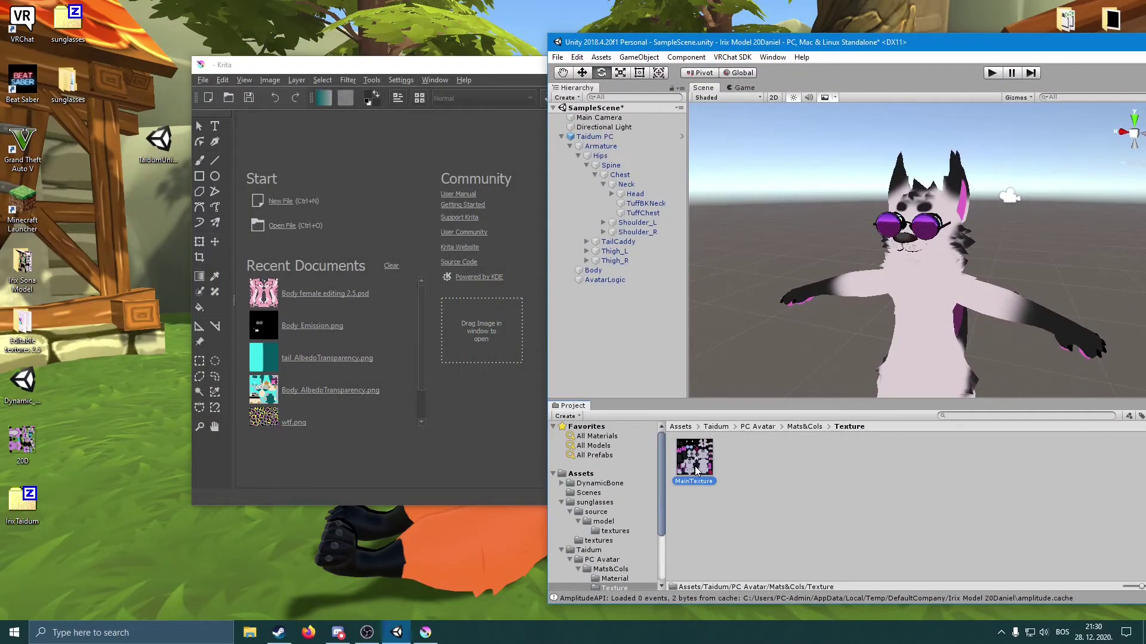
pyautogui.moveTo(626, 436); pyautogui.dragTo(468, 324)
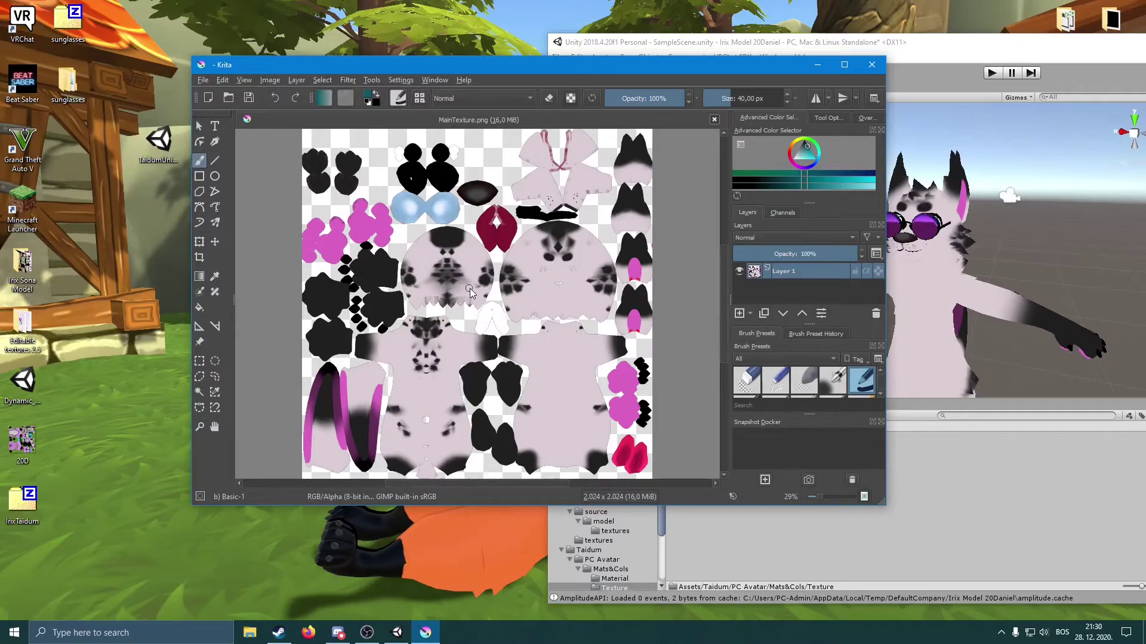
pyautogui.moveTo(930, 52); pyautogui.dragTo(944, 46)
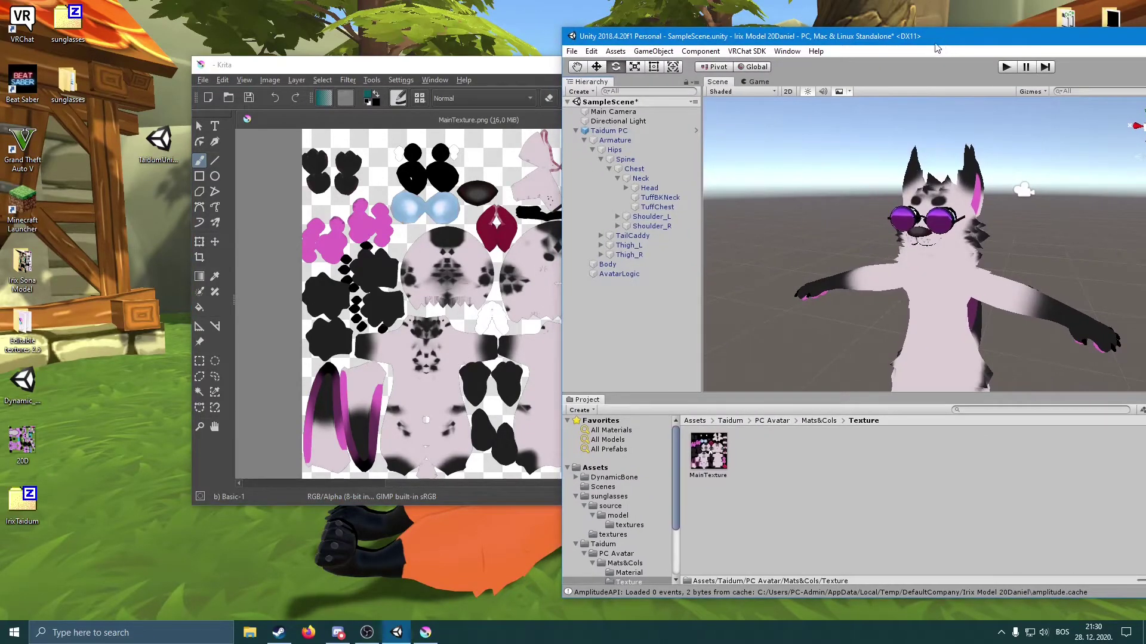
pyautogui.moveTo(508, 68); pyautogui.dragTo(363, 67)
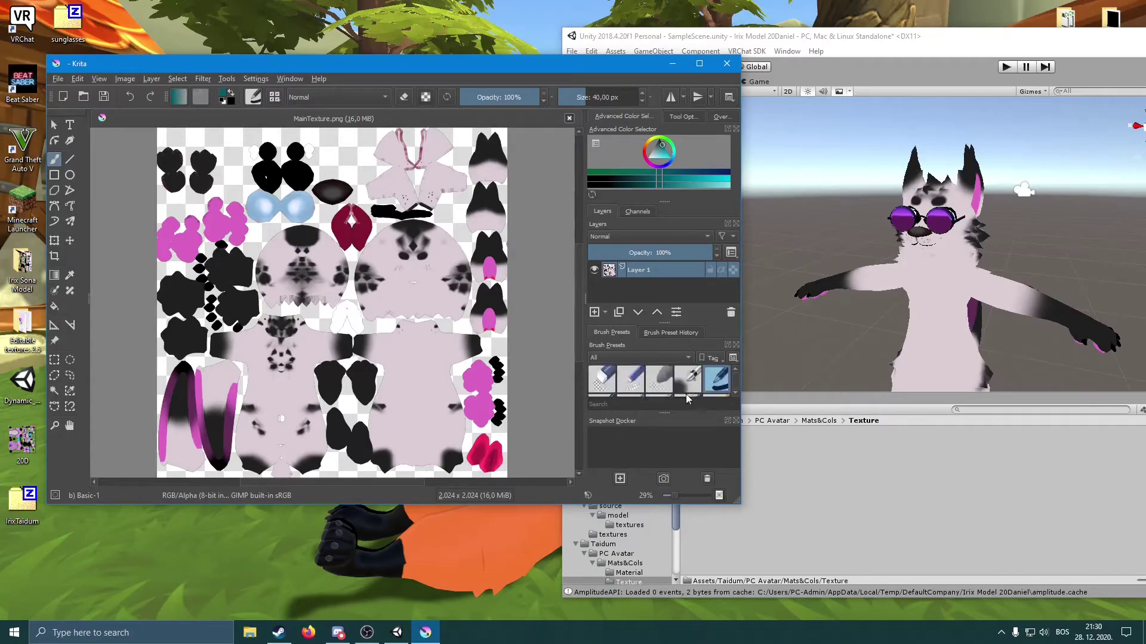
# Choose the Airbrush Soft brush, maximise Krita, and set the brush to 66.94 px size and 100% opacity.
pyautogui.click(691, 382)
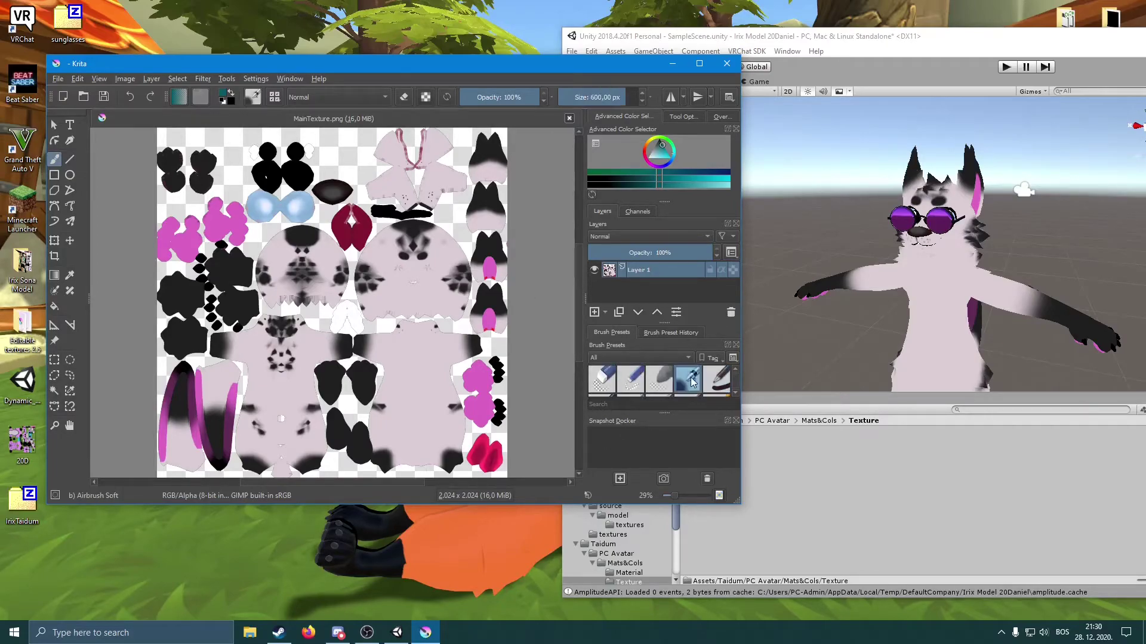
pyautogui.doubleClick(616, 68)
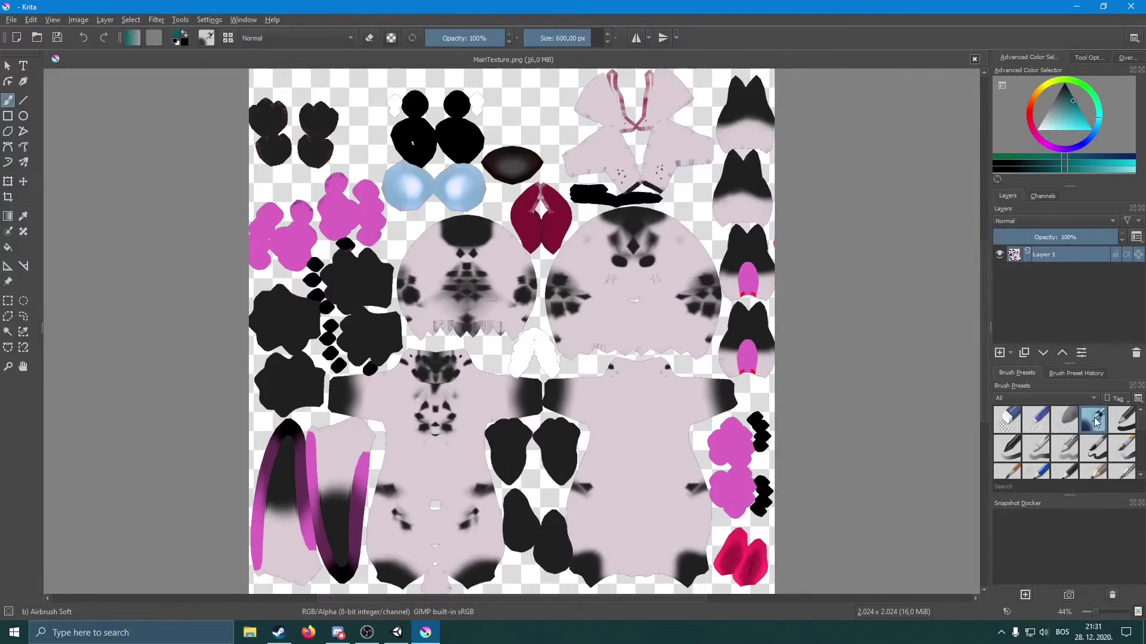
pyautogui.moveTo(569, 40); pyautogui.dragTo(543, 40)
pyautogui.click(583, 38)
pyautogui.click(556, 38)
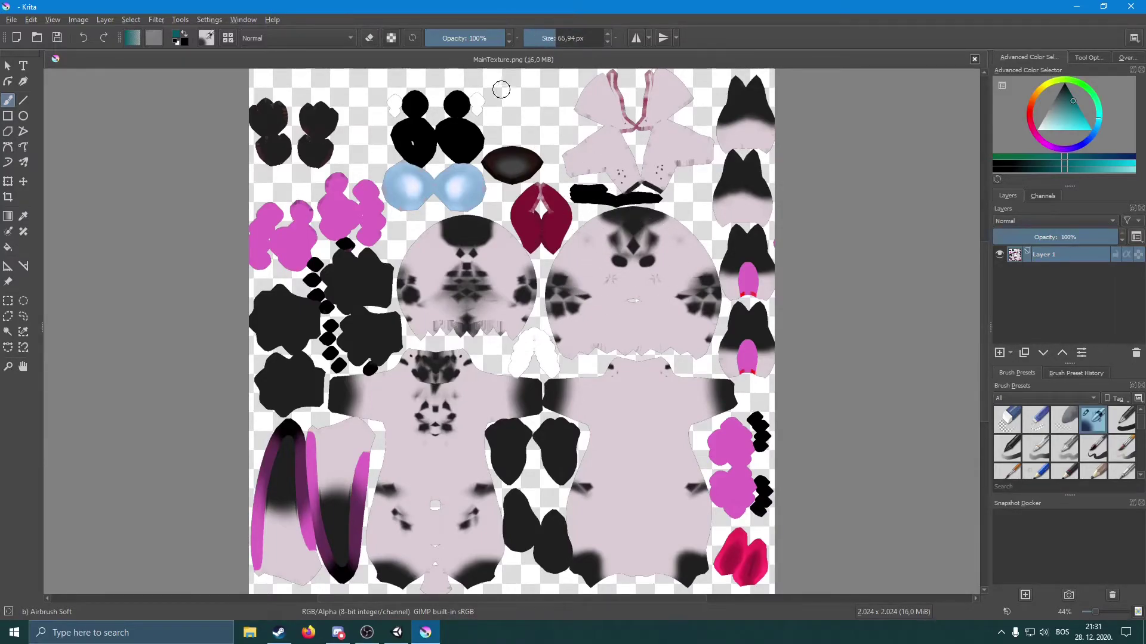
pyautogui.moveTo(469, 39); pyautogui.dragTo(507, 40)
# Pick a bright magenta colour and paint a short vertical stroke down the middle of the plain torso piece.
pyautogui.click(1052, 150)
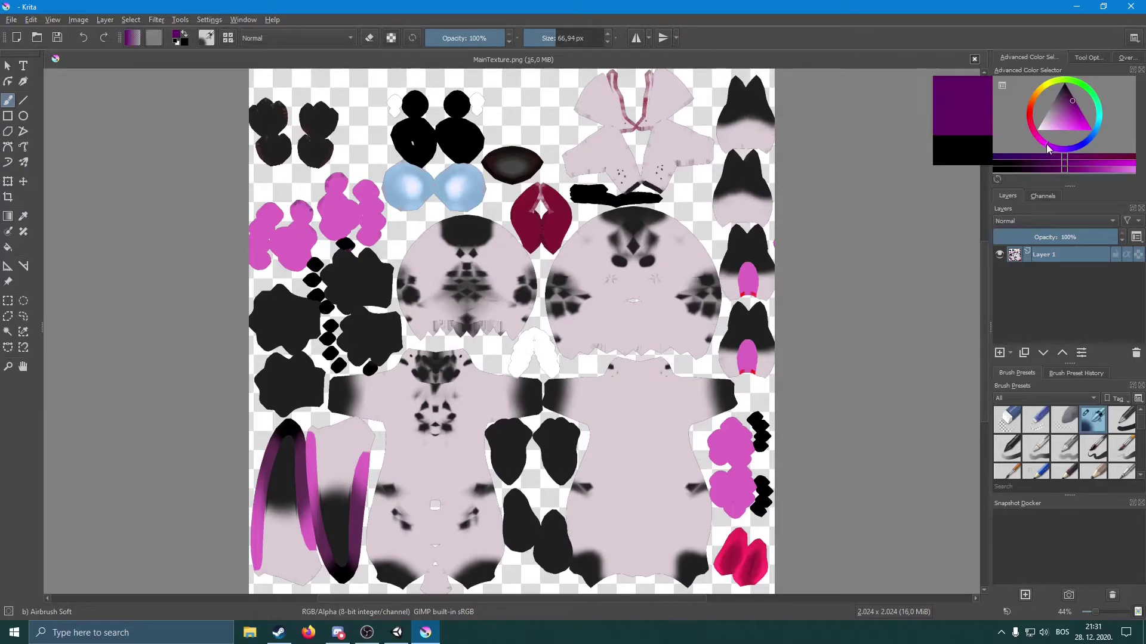
pyautogui.click(1084, 126)
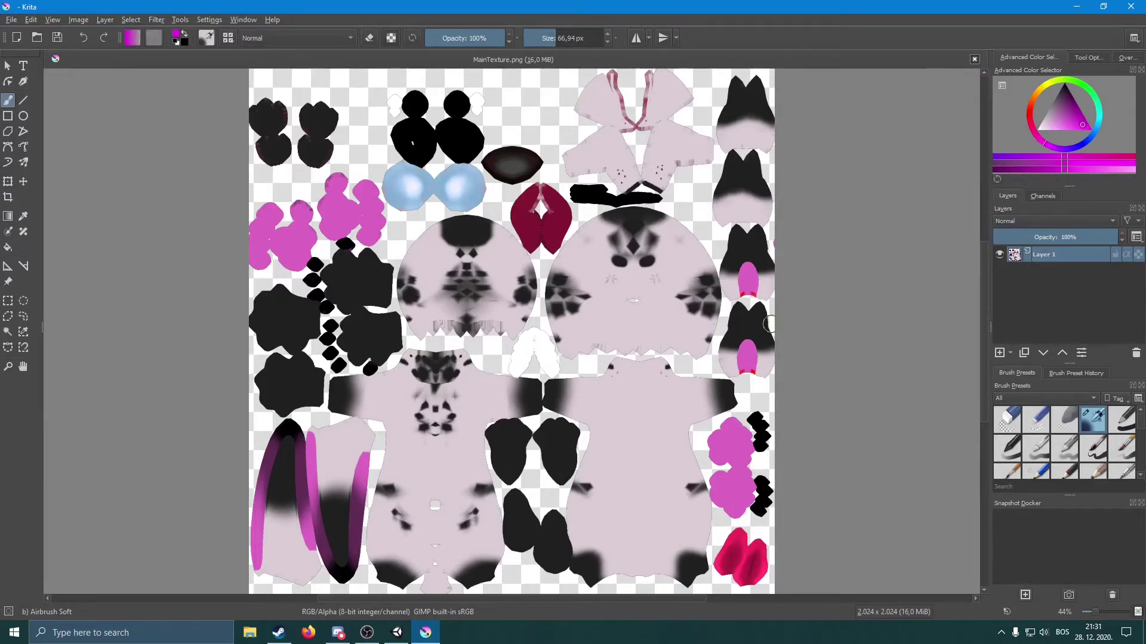
pyautogui.scroll(-1, 616, 410)
pyautogui.scroll(1, 613, 451)
pyautogui.scroll(-1, 607, 386)
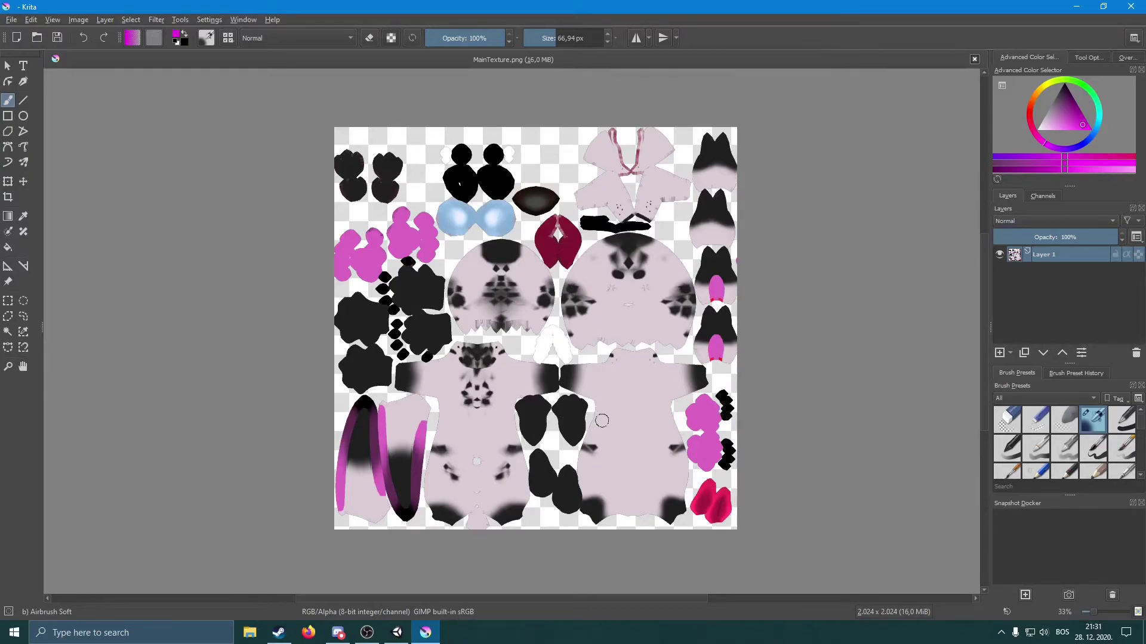
pyautogui.keyDown('ctrl'); pyautogui.scroll(2, 634, 443); pyautogui.keyUp('ctrl')
pyautogui.moveTo(610, 314); pyautogui.dragTo(617, 442)
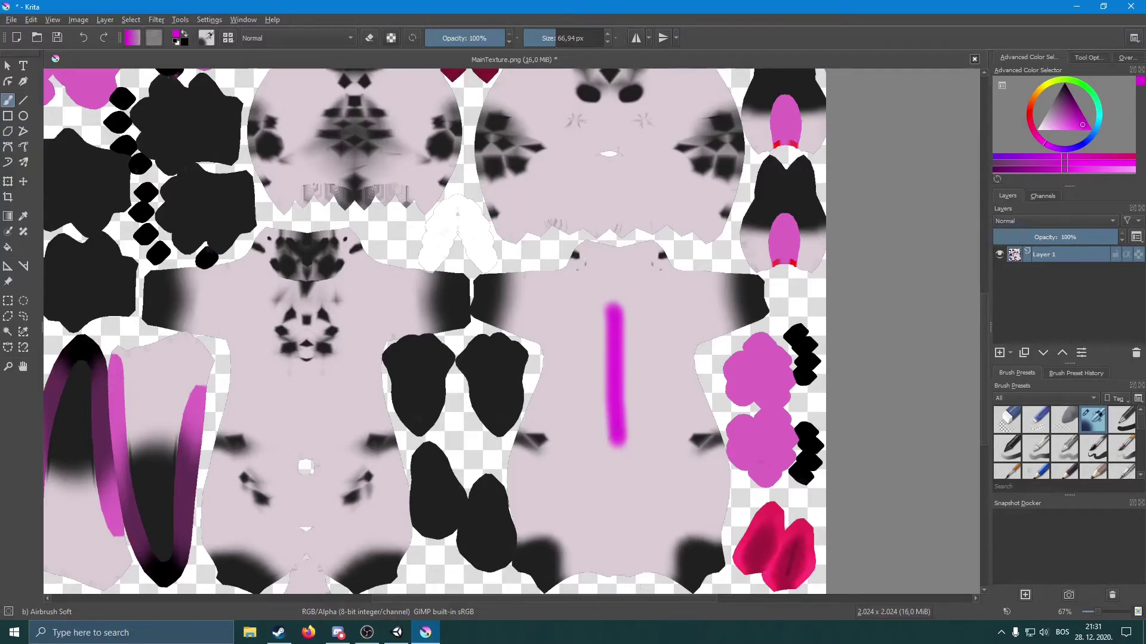
# Save the painted texture over MainTexture.png and confirm the save options.
pyautogui.hotkey('ctrl', 'w')
pyautogui.click(669, 278)
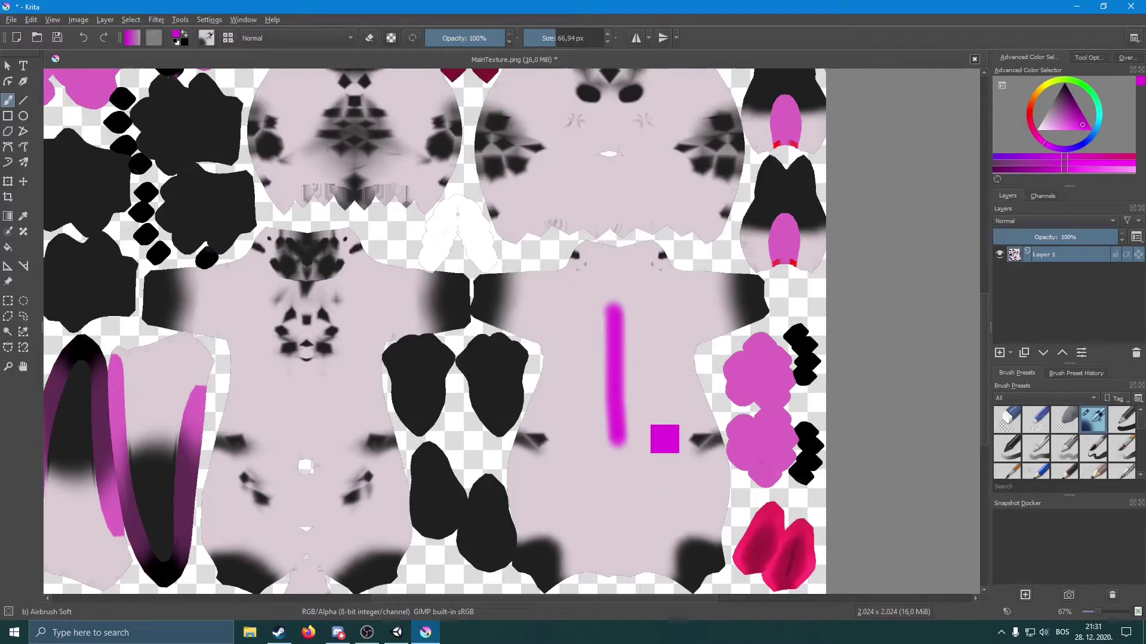
pyautogui.click(729, 503)
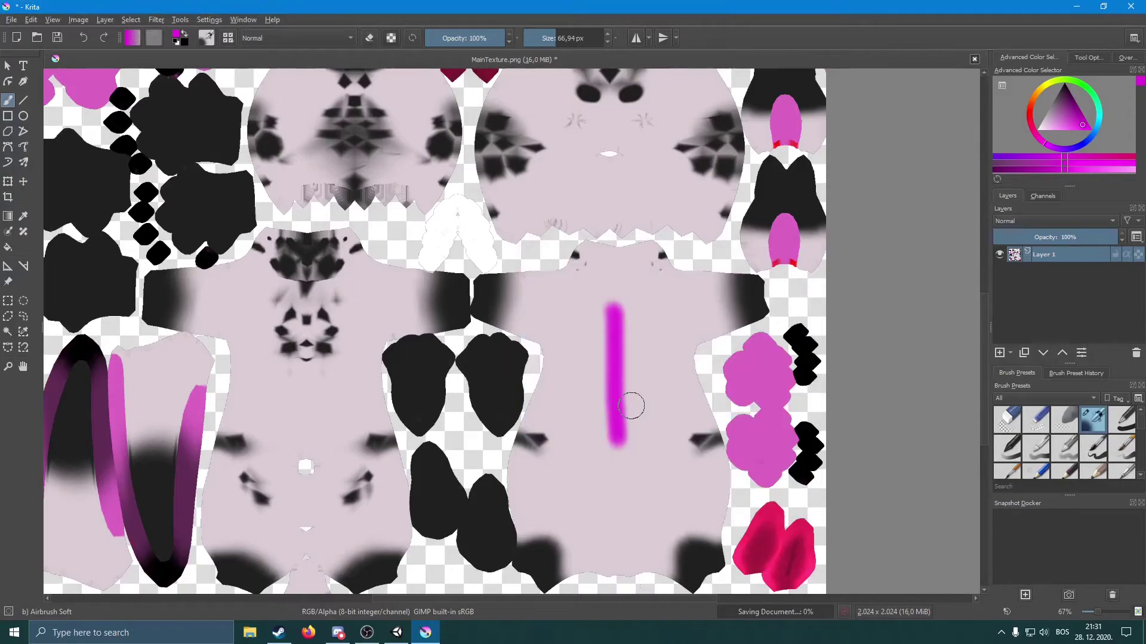
# Switch to Unity and examine how the painted magenta stroke sits on the avatar's torso.
pyautogui.click(397, 632)
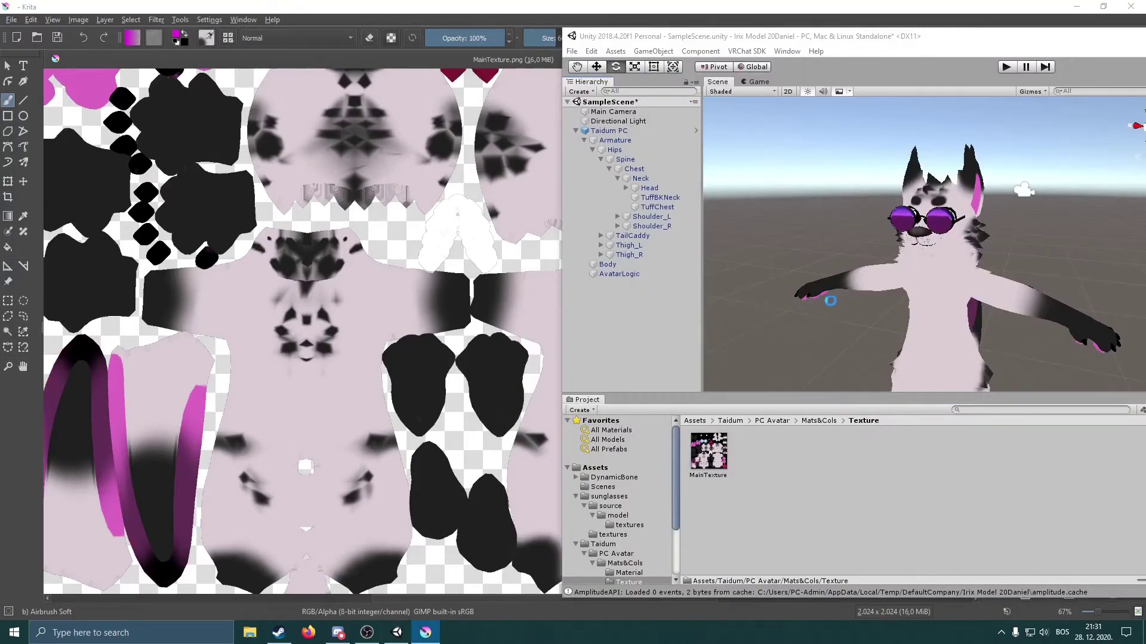
pyautogui.moveTo(851, 301); pyautogui.dragTo(932, 302, button='right')
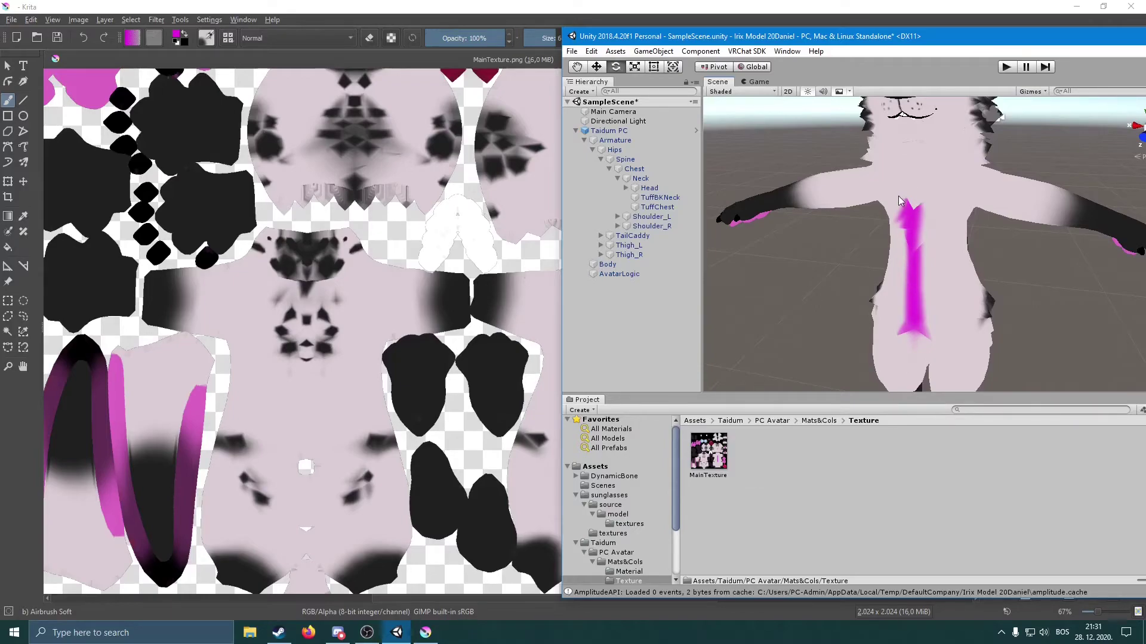
pyautogui.scroll(-4, 894, 283)
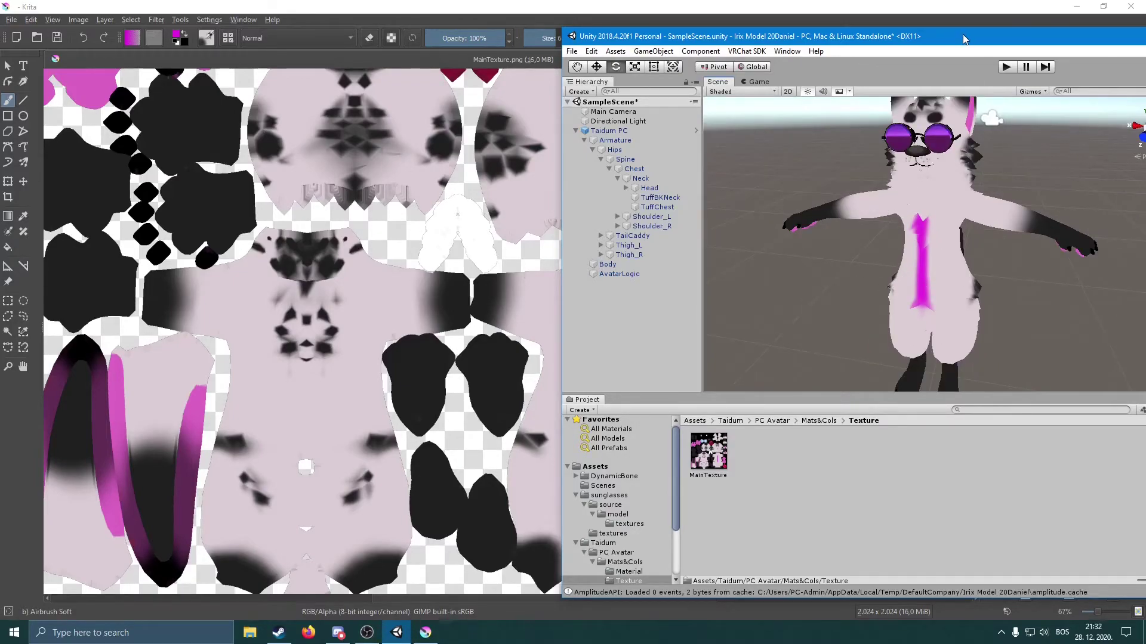
pyautogui.moveTo(963, 35); pyautogui.dragTo(932, 66)
# Return to Krita, undo the magenta stroke on the torso piece and reactivate the freehand brush.
pyautogui.click(792, 6)
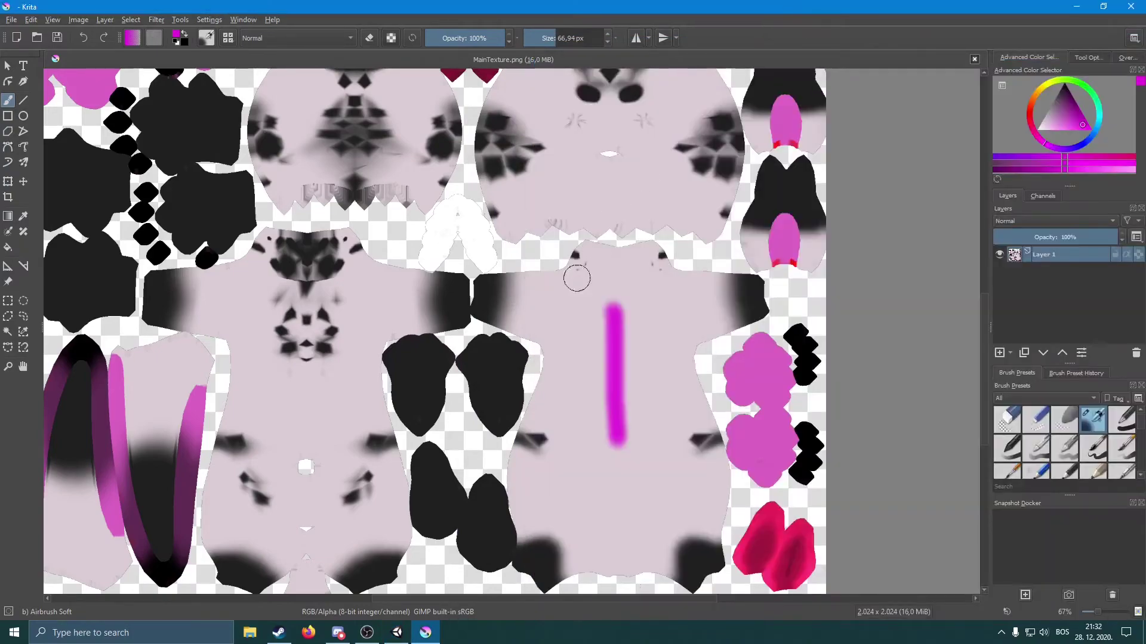
pyautogui.hotkey('ctrl', 't')
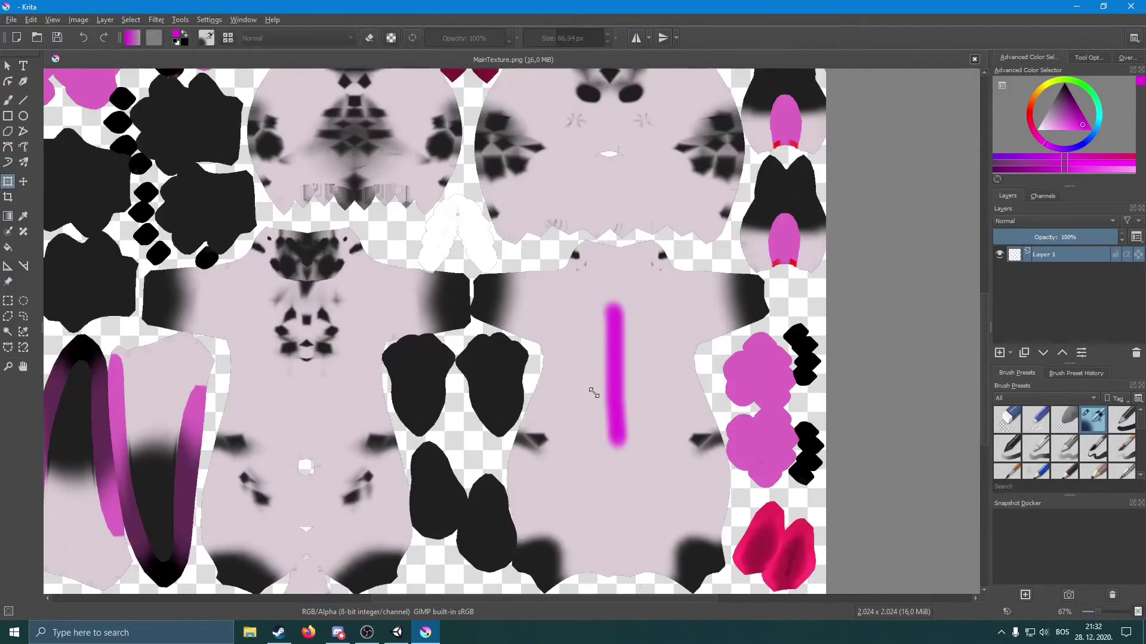
pyautogui.hotkey('ctrl', 'z')
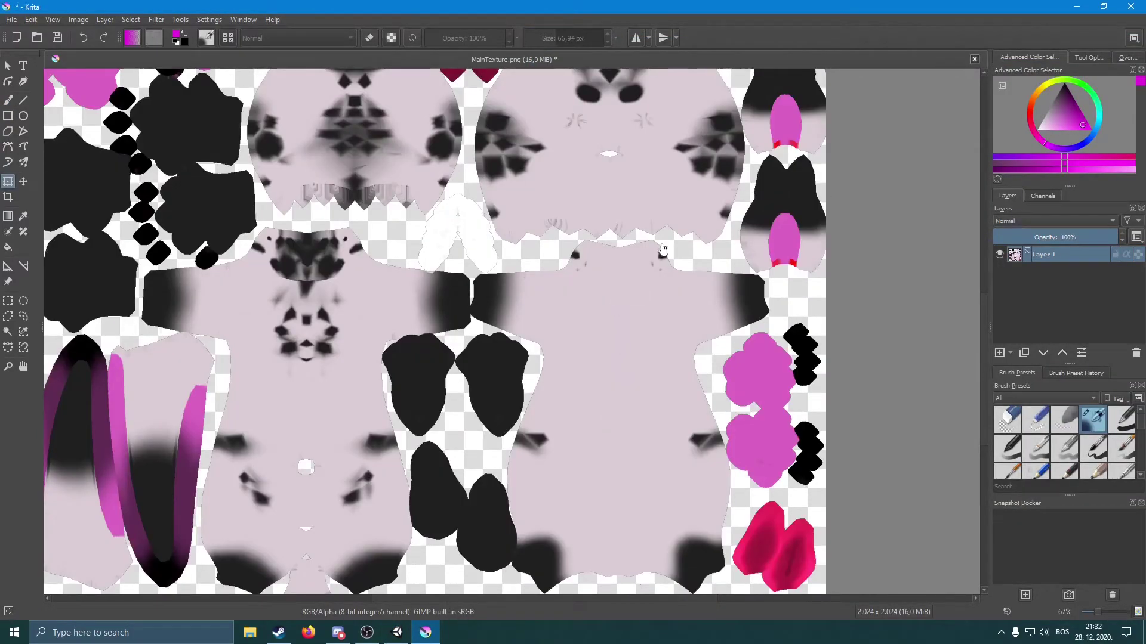
pyautogui.click(6, 99)
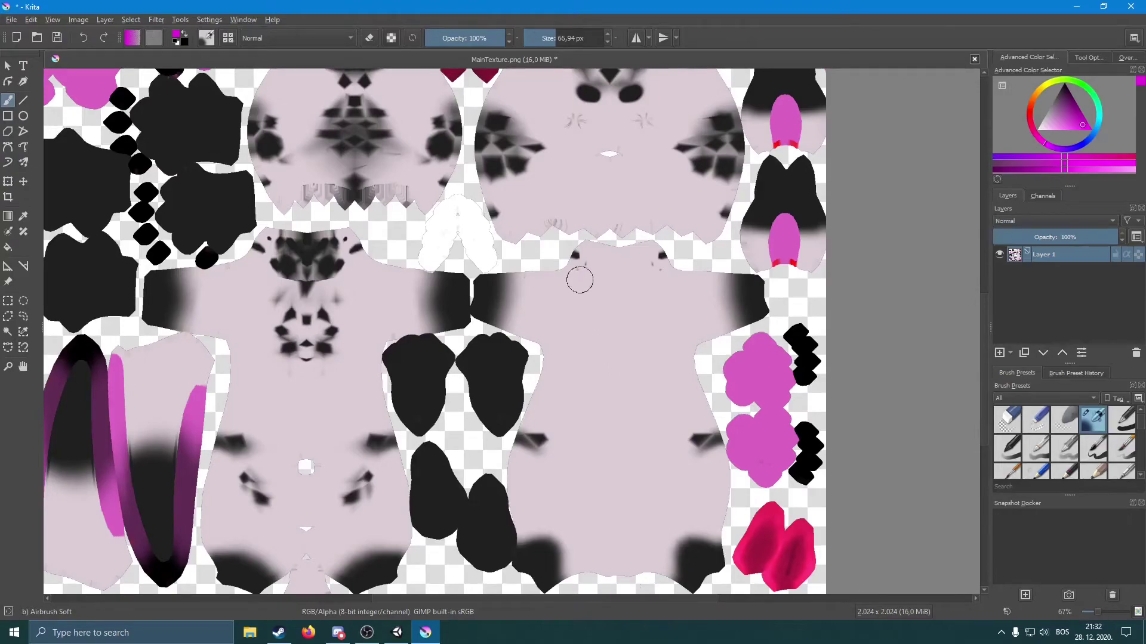
# Pick a saturated blue and airbrush over the dark arm end beside the middle of the texture, on the plain torso piece.
pyautogui.scroll(-2, 580, 280)
pyautogui.scroll(2, 519, 284)
pyautogui.scroll(-1, 525, 297)
pyautogui.scroll(3, 527, 286)
pyautogui.scroll(-2, 529, 300)
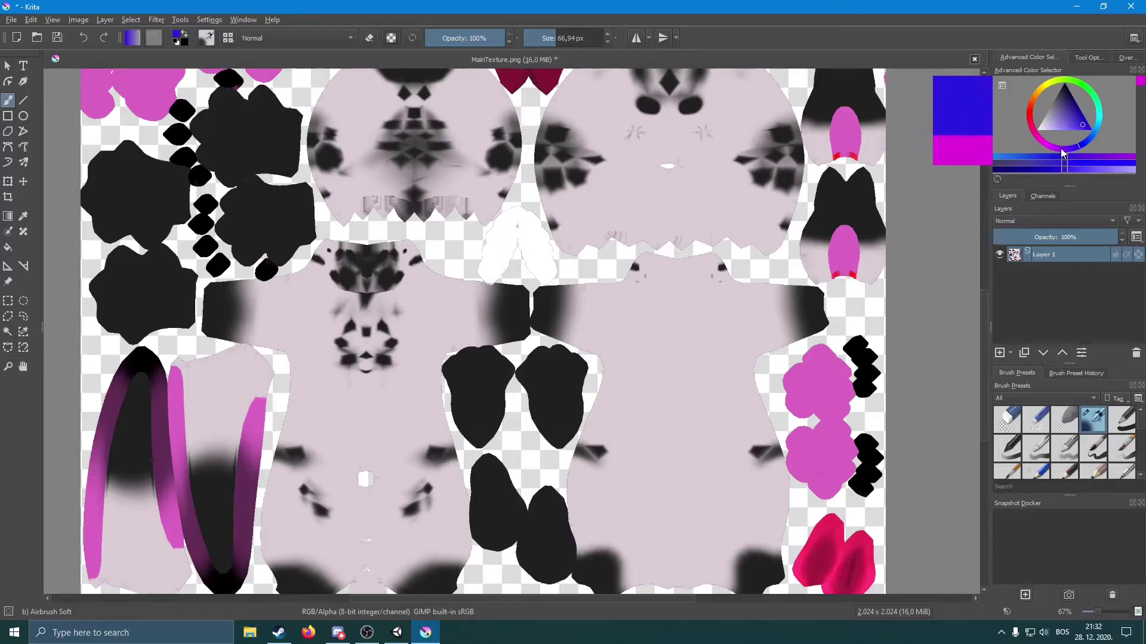
pyautogui.scroll(4, 504, 332)
pyautogui.click(732, 178)
pyautogui.moveTo(733, 182)
pyautogui.mouseDown()
pyautogui.moveTo(690, 306)
pyautogui.moveTo(647, 263)
pyautogui.moveTo(670, 159)
pyautogui.moveTo(639, 158)
pyautogui.moveTo(683, 171)
pyautogui.moveTo(724, 141)
pyautogui.moveTo(660, 191)
pyautogui.moveTo(663, 308)
pyautogui.moveTo(665, 296)
pyautogui.mouseUp()
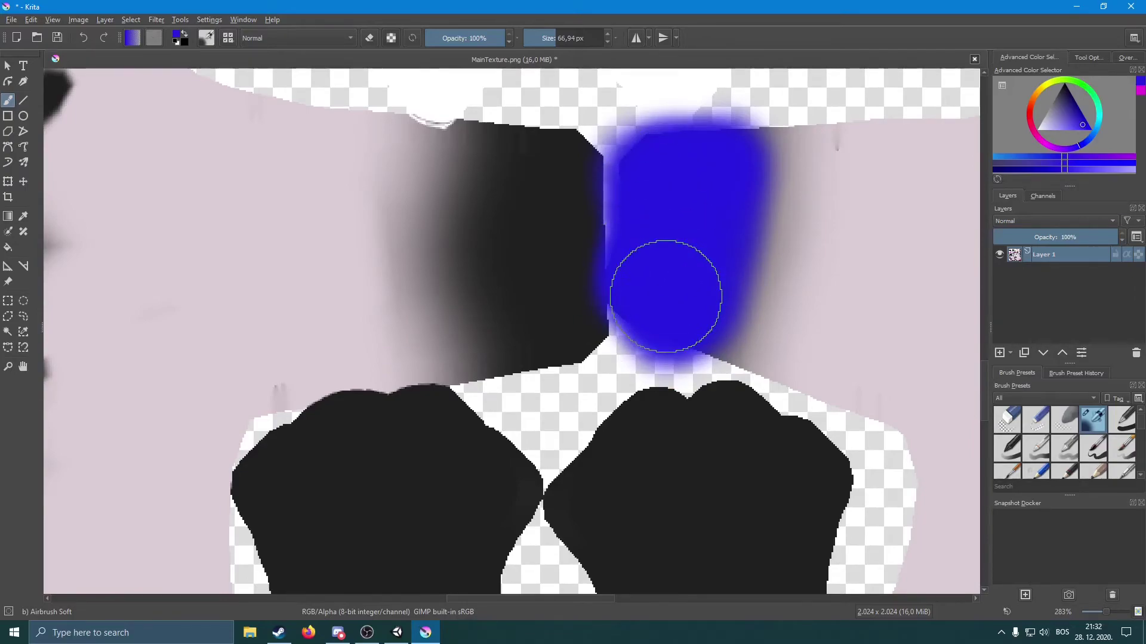
# Pick a turquoise green and fill a large oval patch in the middle of the plain torso piece.
pyautogui.scroll(-4, 603, 303)
pyautogui.scroll(2, 754, 304)
pyautogui.scroll(-1, 752, 322)
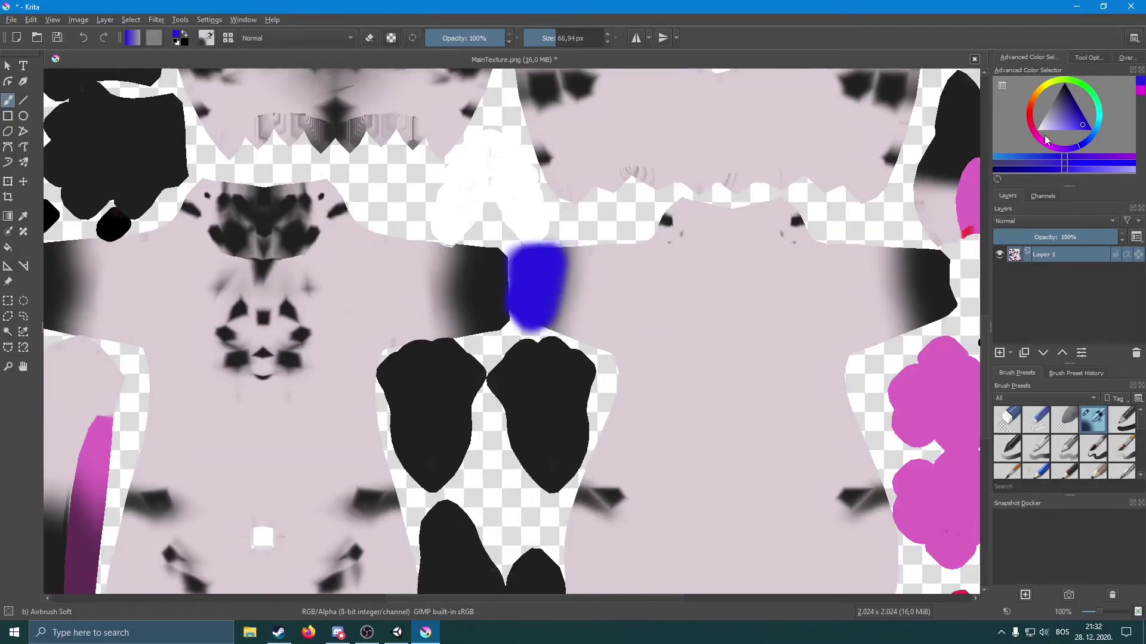
pyautogui.moveTo(1042, 141); pyautogui.dragTo(1057, 148)
pyautogui.click(1096, 102)
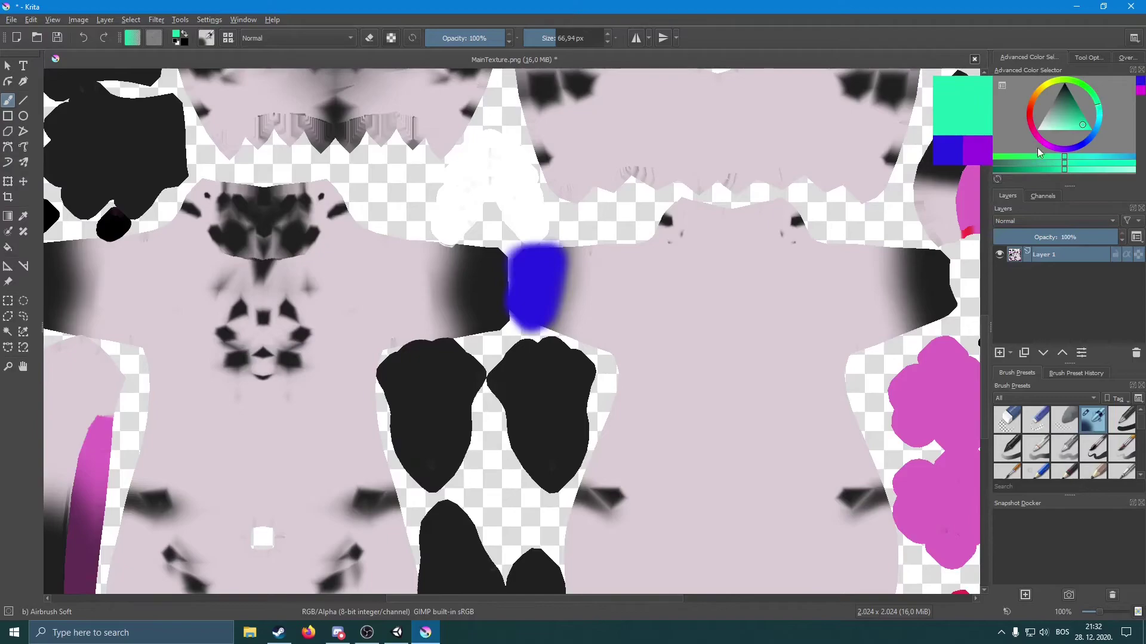
pyautogui.moveTo(740, 276)
pyautogui.mouseDown()
pyautogui.moveTo(680, 364)
pyautogui.moveTo(724, 289)
pyautogui.moveTo(755, 309)
pyautogui.moveTo(741, 353)
pyautogui.moveTo(751, 312)
pyautogui.moveTo(789, 348)
pyautogui.mouseUp()
# Save the blue and turquoise paint over MainTexture.png with the default PNG options, and view the avatar in Unity.
pyautogui.hotkey('ctrl', 's')
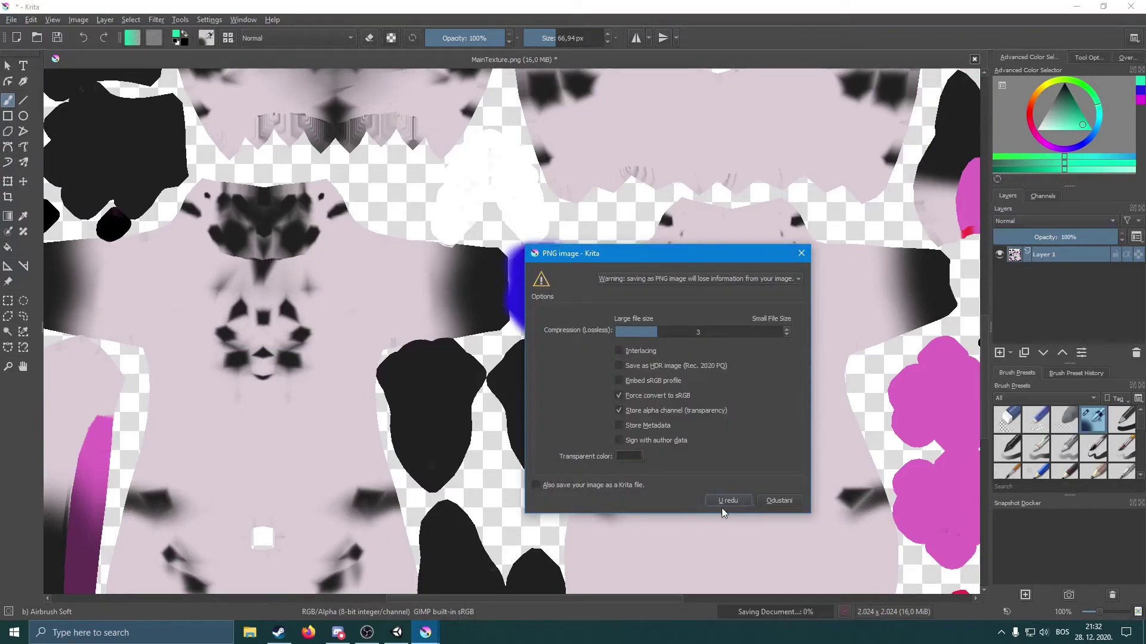
pyautogui.click(725, 501)
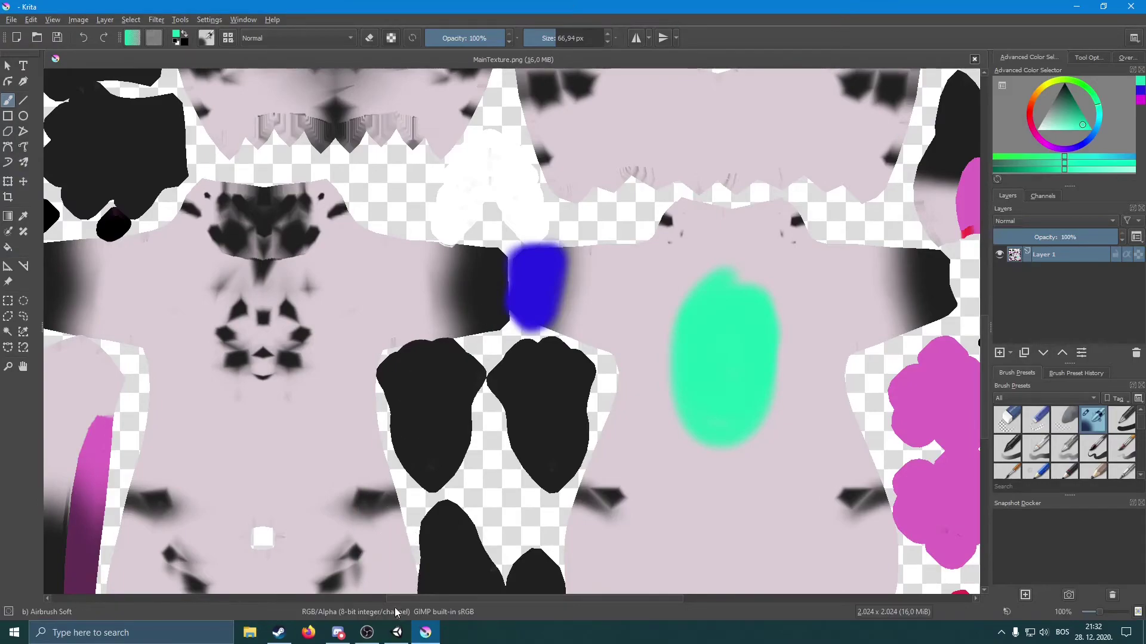
pyautogui.click(396, 632)
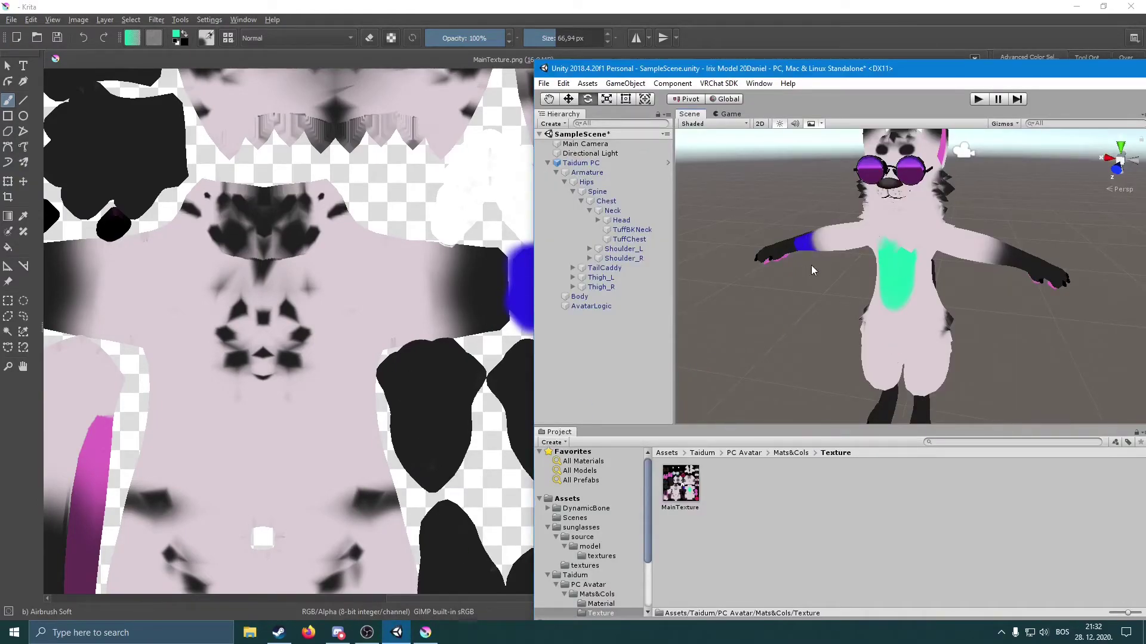
# Return to Krita and undo the blue arm paint and the turquoise torso patch.
pyautogui.click(456, 298)
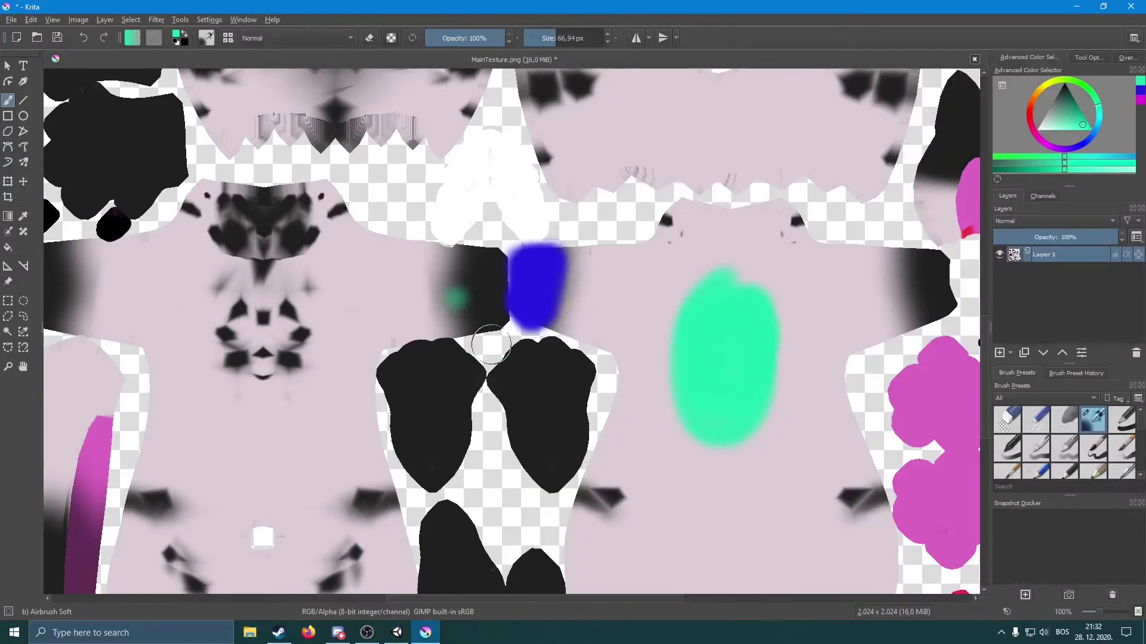
pyautogui.hotkey('ctrl', 'z')
pyautogui.hotkey('ctrl', 'z')
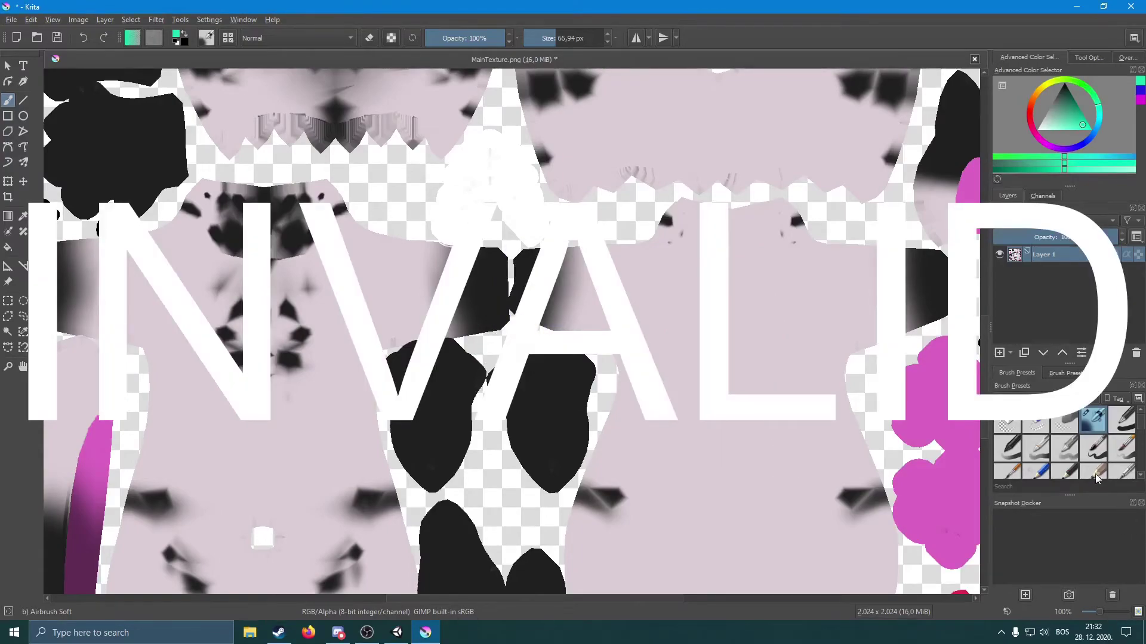
pyautogui.scroll(-2, 1080, 459)
pyautogui.scroll(2, 1080, 459)
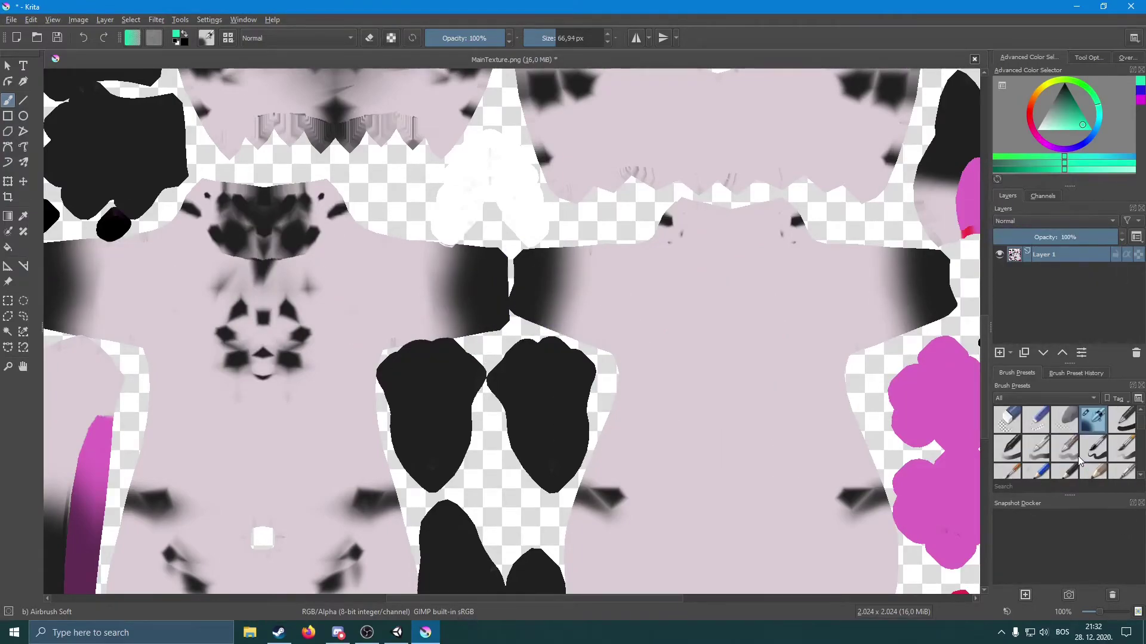
# Paint a turquoise S-shaped stroke on the plain torso piece with the 40 px Basic-1 brush, and save it over MainTexture.png.
pyautogui.click(1114, 426)
pyautogui.moveTo(673, 304)
pyautogui.mouseDown()
pyautogui.moveTo(729, 373)
pyautogui.moveTo(724, 438)
pyautogui.mouseUp()
pyautogui.hotkey('ctrl', 's')
pyautogui.click(740, 504)
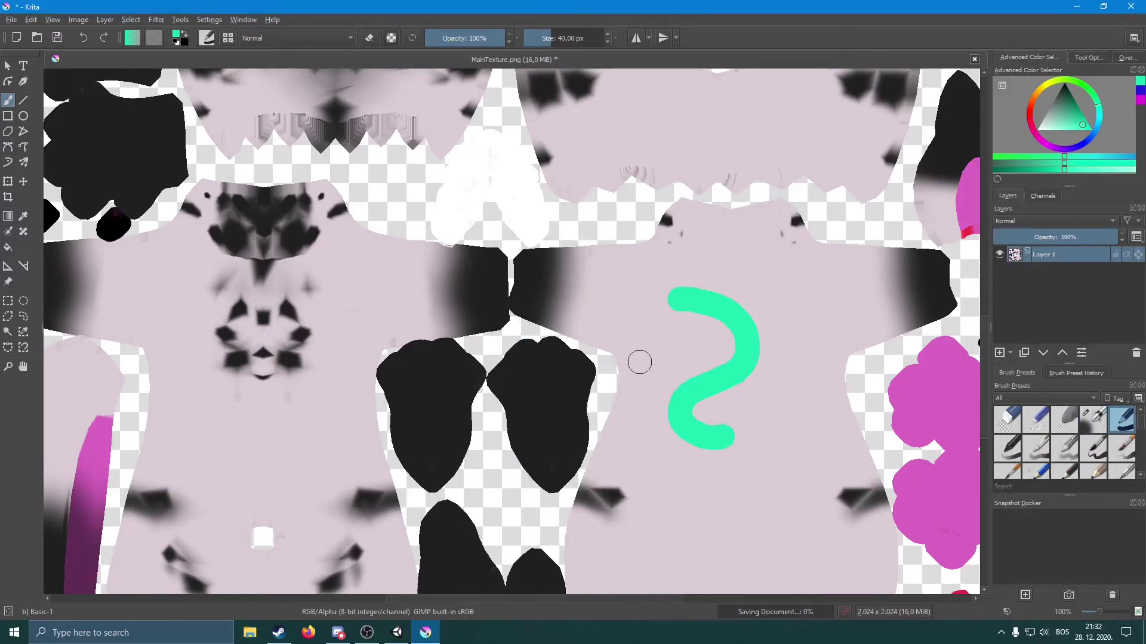
# Switch to Unity to check the avatar, and undo the S-shaped stroke back in Krita.
pyautogui.click(398, 635)
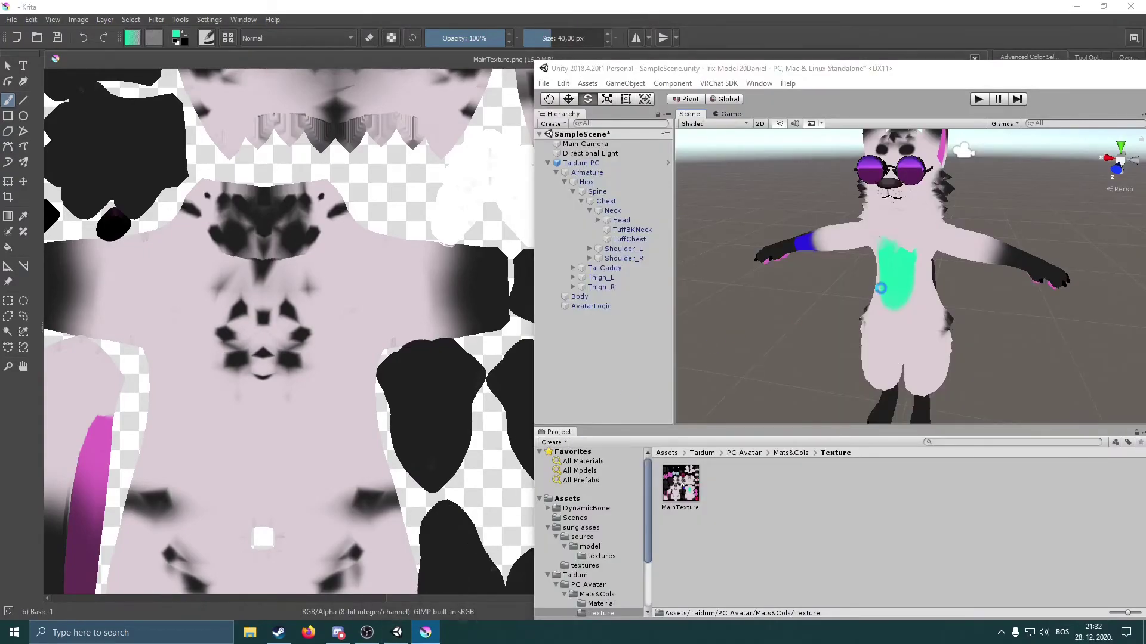
pyautogui.click(442, 405)
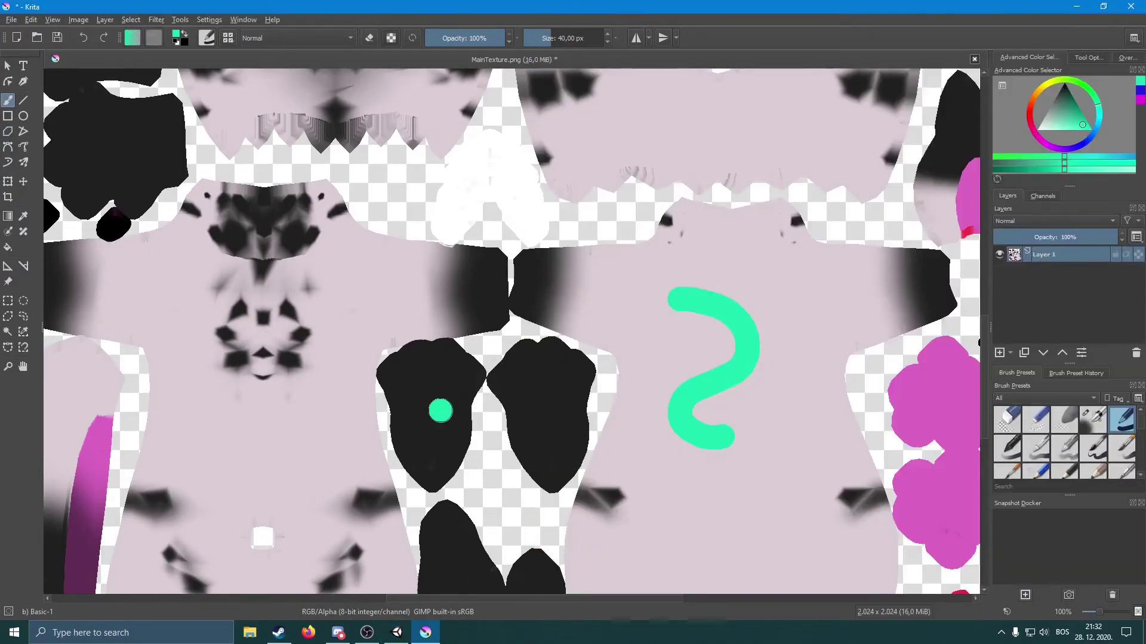
pyautogui.hotkey('ctrl', 'z')
pyautogui.hotkey('ctrl', 'z')
pyautogui.keyDown('ctrl'); pyautogui.scroll(-1, 656, 367); pyautogui.keyUp('ctrl')
pyautogui.keyDown('ctrl'); pyautogui.scroll(-2, 655, 368); pyautogui.keyUp('ctrl')
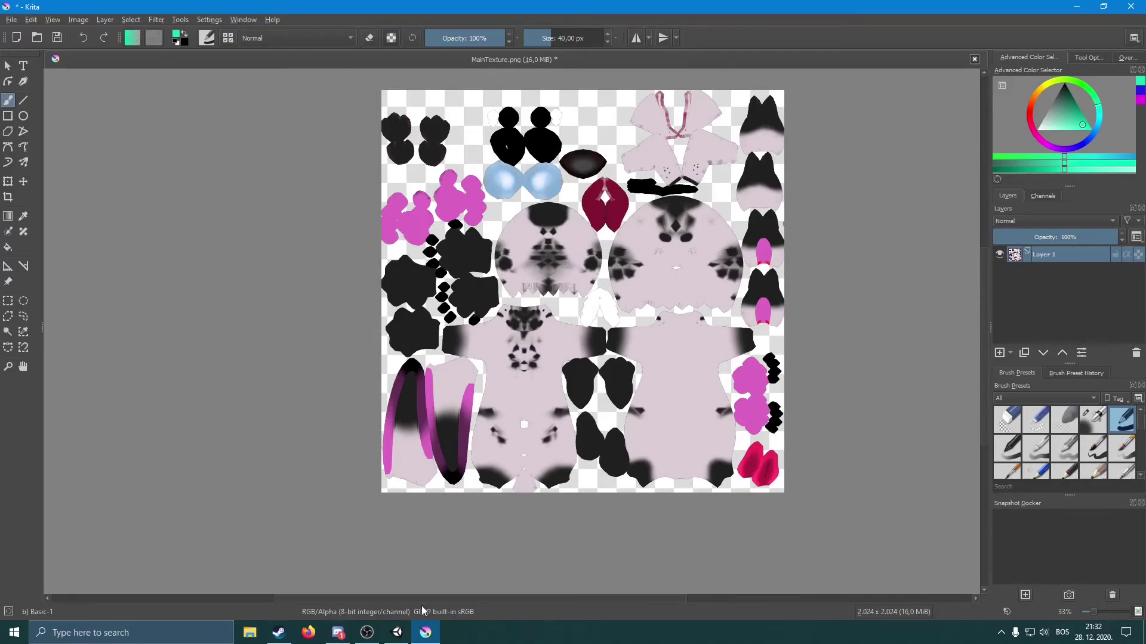
# Maximise the Unity window and show the Taidum PC avatar's properties in the Inspector.
pyautogui.click(396, 633)
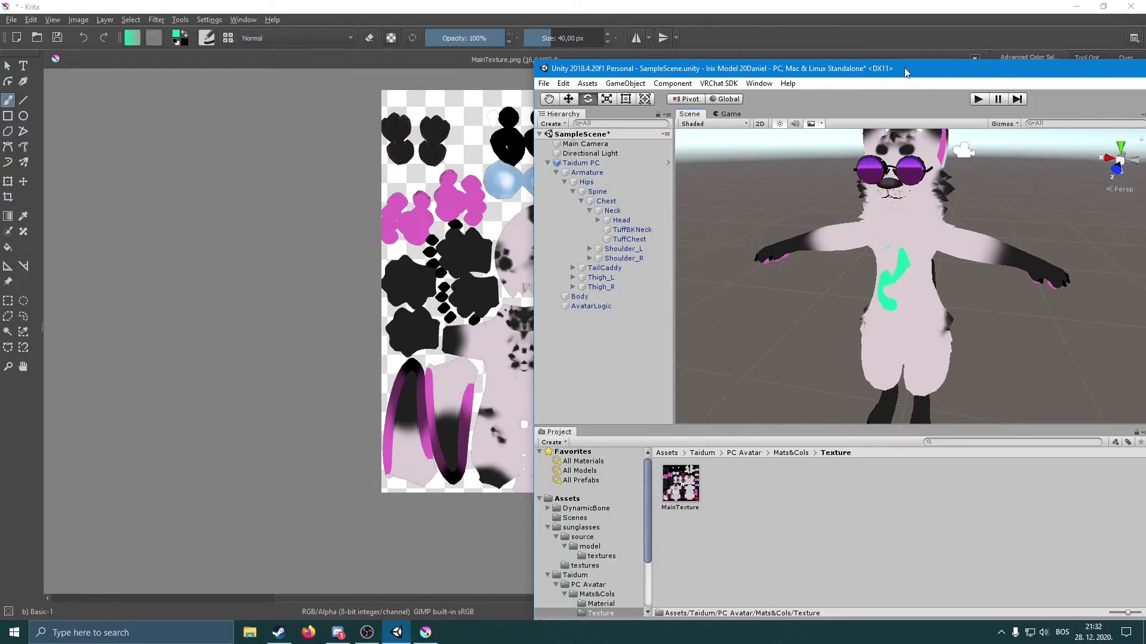
pyautogui.moveTo(913, 72); pyautogui.dragTo(555, 2)
pyautogui.scroll(8, 451, 252)
pyautogui.scroll(-10, 452, 254)
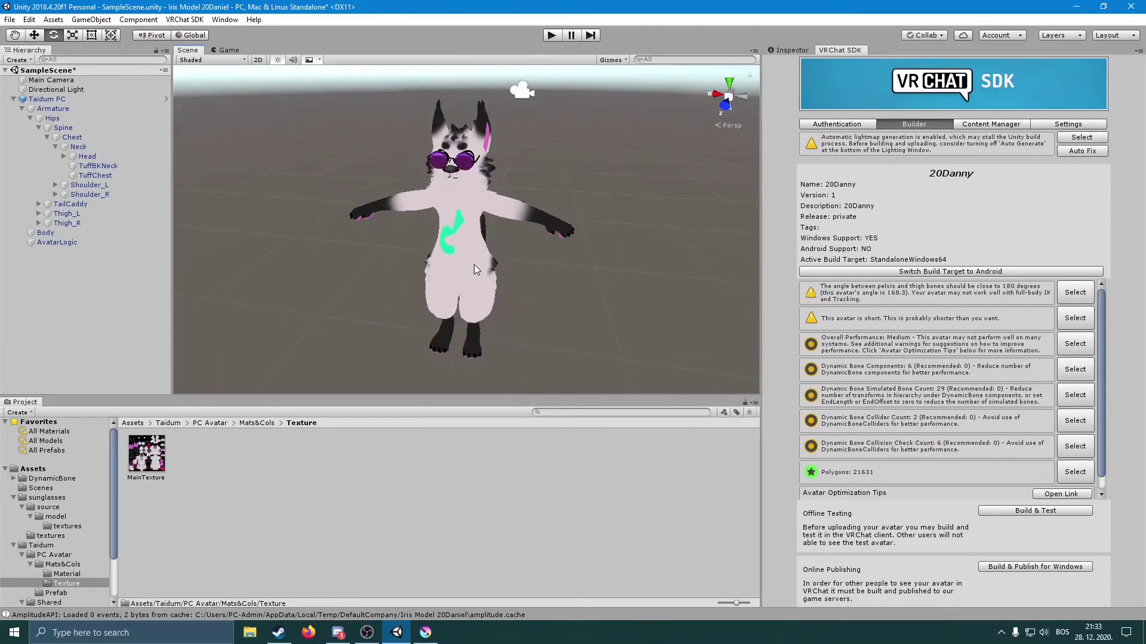
pyautogui.click(791, 50)
pyautogui.click(461, 253)
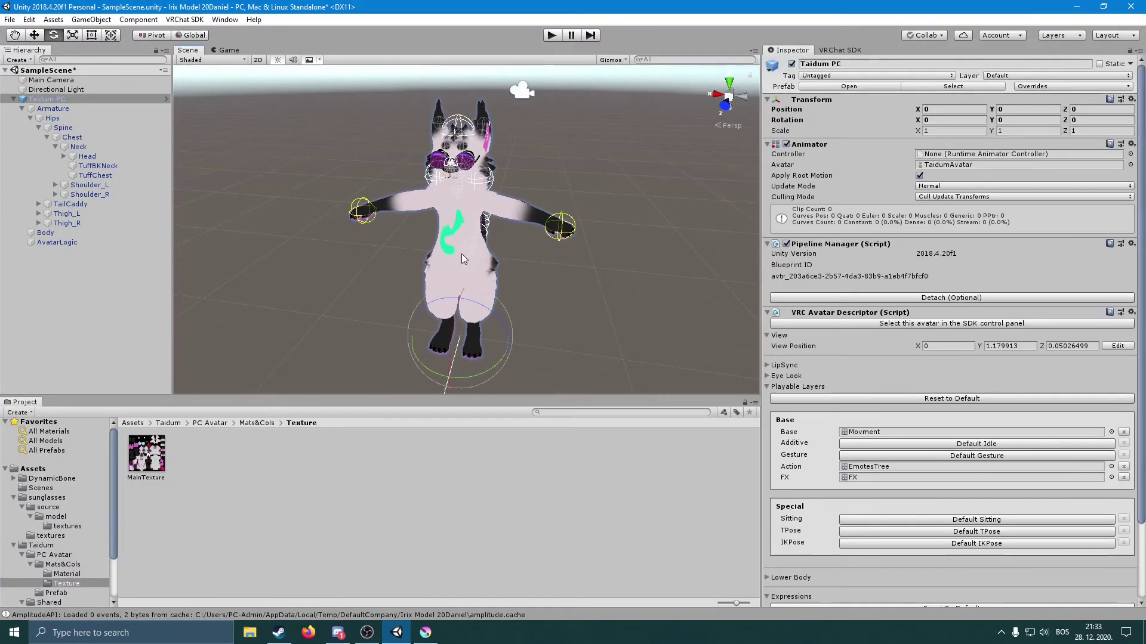
pyautogui.scroll(2, 587, 283)
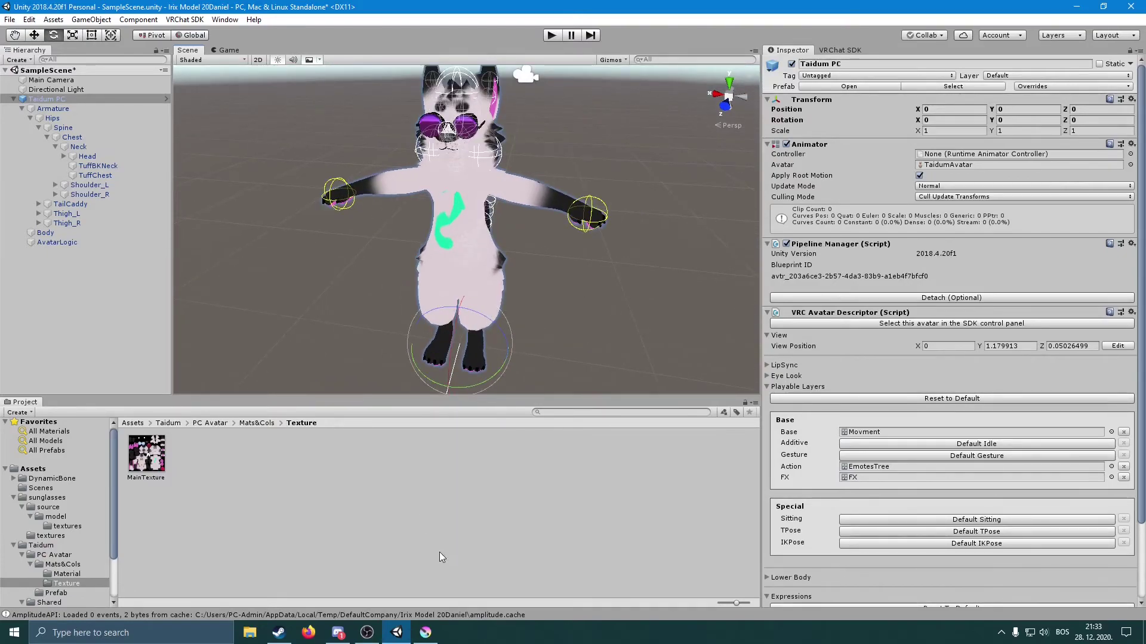
# Save the restored texture over MainTexture.png from Krita with the default PNG options, and return to the avatar in Unity.
pyautogui.click(425, 633)
pyautogui.hotkey('ctrl', 's')
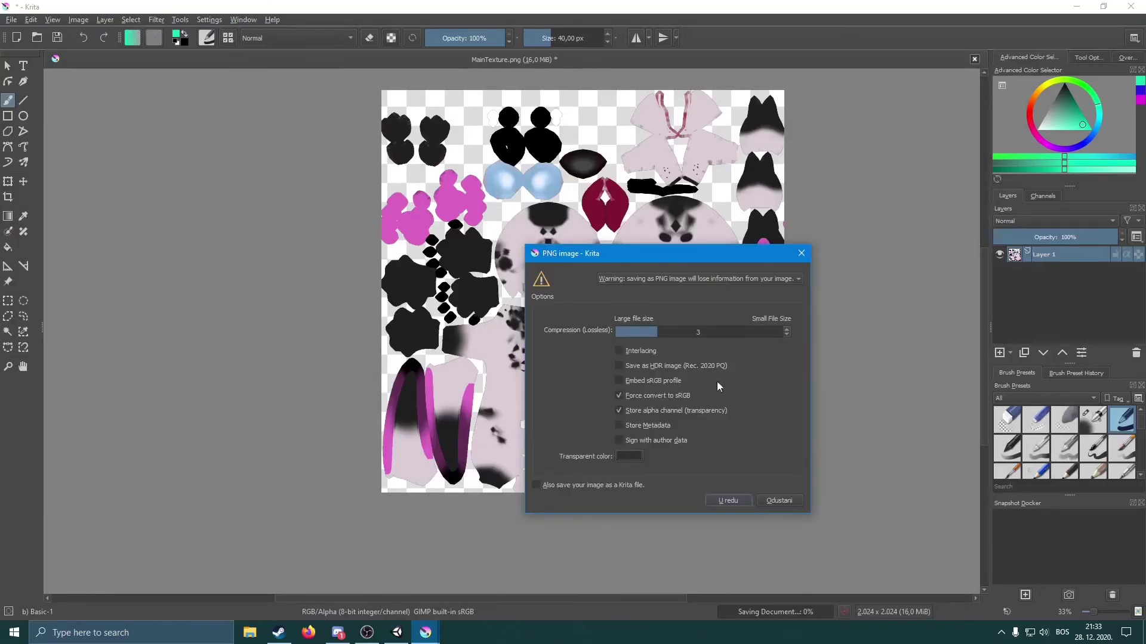
pyautogui.click(727, 502)
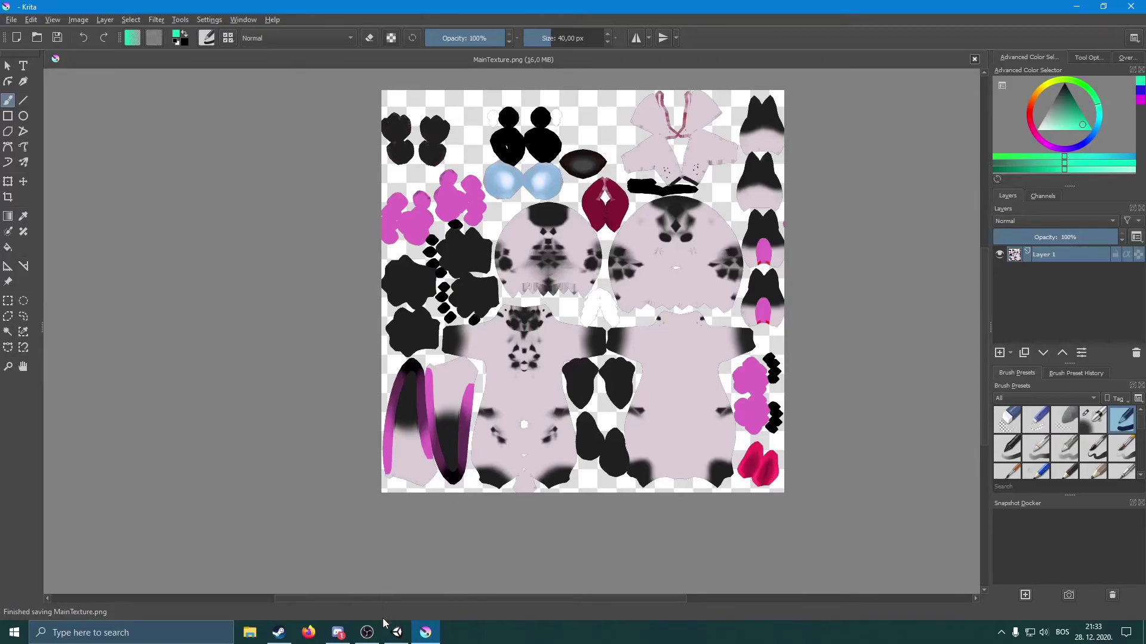
pyautogui.click(395, 632)
pyautogui.scroll(3, 559, 299)
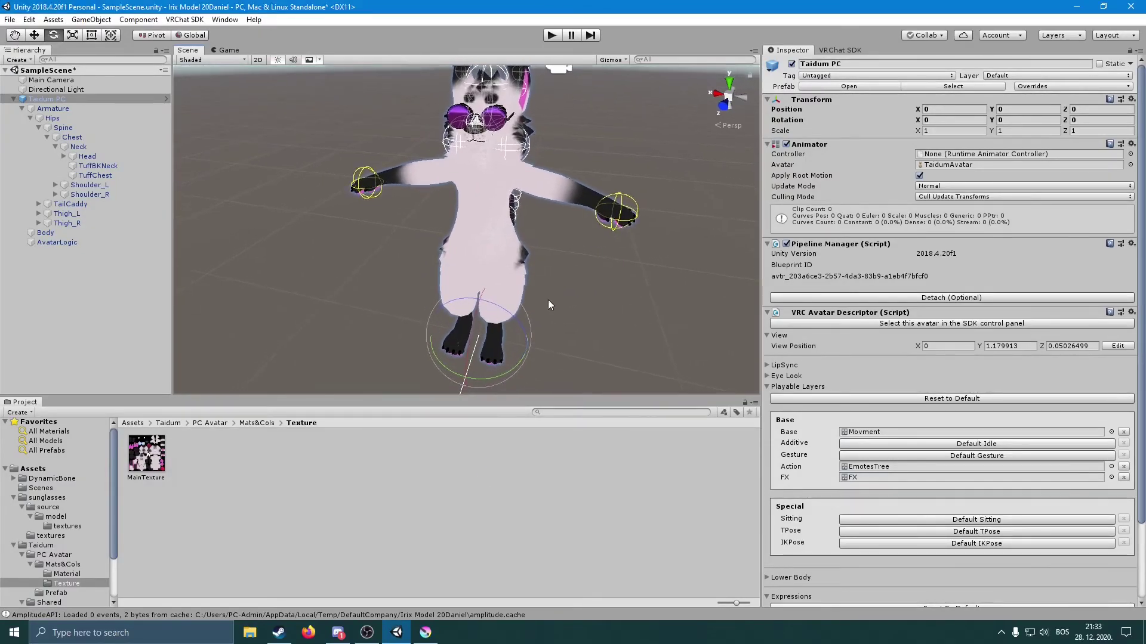
# Enlarge the Scene view by shrinking the Project and Hierarchy areas, and deselect the avatar.
pyautogui.moveTo(534, 396); pyautogui.dragTo(534, 446)
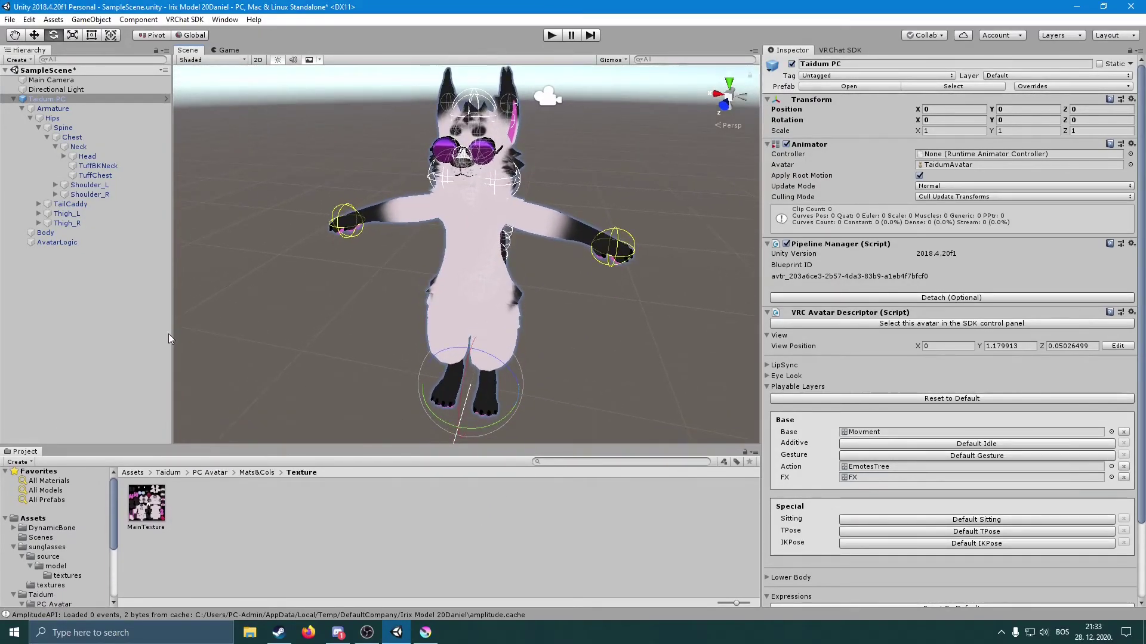
pyautogui.moveTo(171, 337); pyautogui.dragTo(118, 338)
pyautogui.scroll(-5, 586, 362)
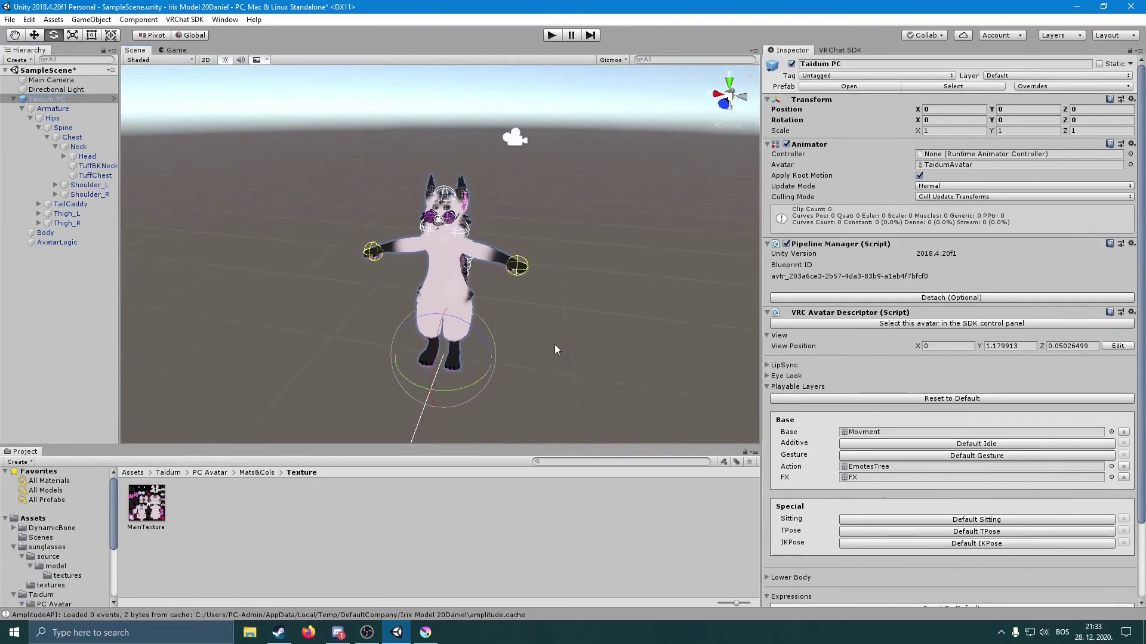
pyautogui.scroll(5, 564, 328)
pyautogui.click(563, 327)
# Examine the avatar with its restored texture and sunglasses from the front and from an angle.
pyautogui.moveTo(564, 328); pyautogui.dragTo(550, 277, button='right')
pyautogui.scroll(-4, 556, 325)
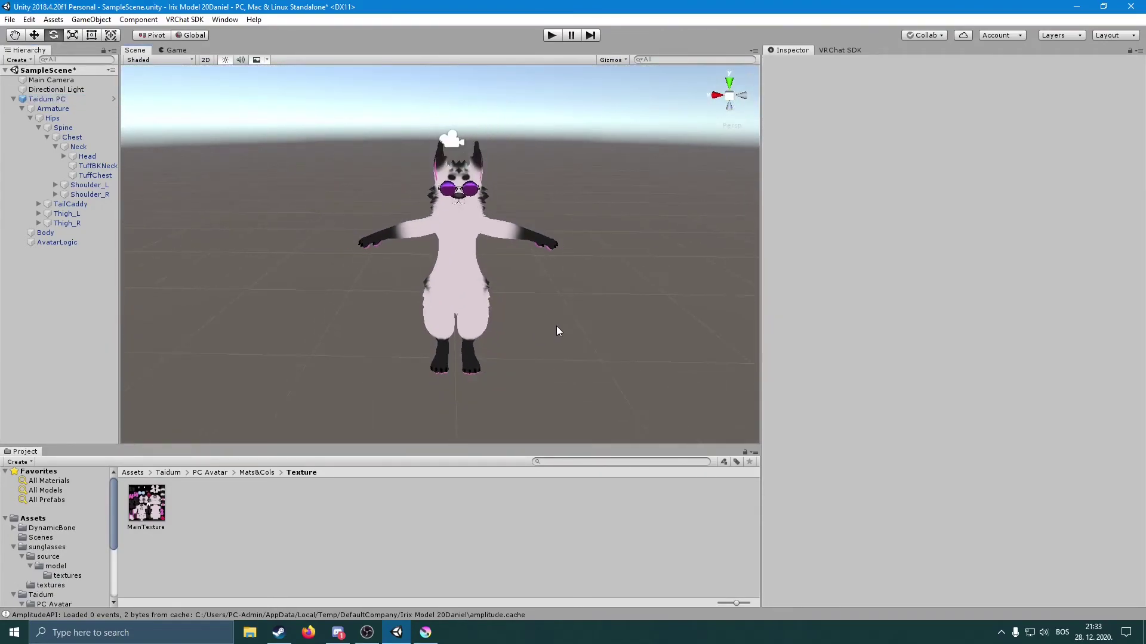
pyautogui.moveTo(556, 326); pyautogui.dragTo(491, 320, button='right')
pyautogui.scroll(4, 575, 317)
pyautogui.press('d')
pyautogui.moveTo(576, 318)
pyautogui.mouseDown(button='right')
pyautogui.moveTo(593, 323)
pyautogui.moveTo(560, 332)
pyautogui.mouseUp(button='right')
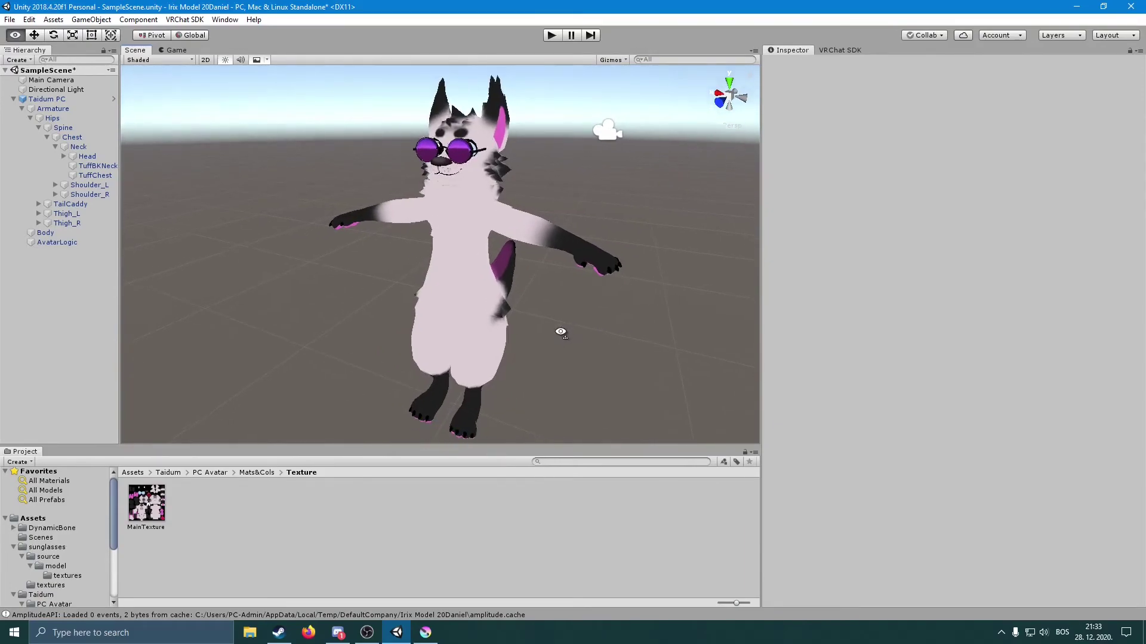
pyautogui.keyDown('alt'); pyautogui.moveTo(561, 332); pyautogui.dragTo(546, 336); pyautogui.keyUp('alt')
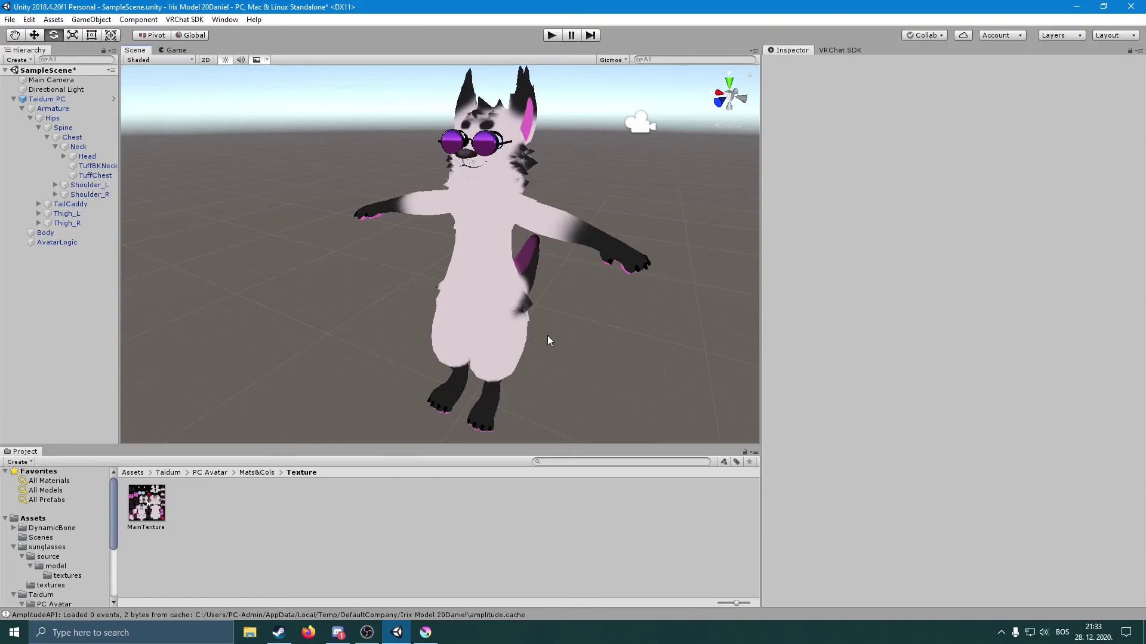
pyautogui.scroll(-2, 568, 334)
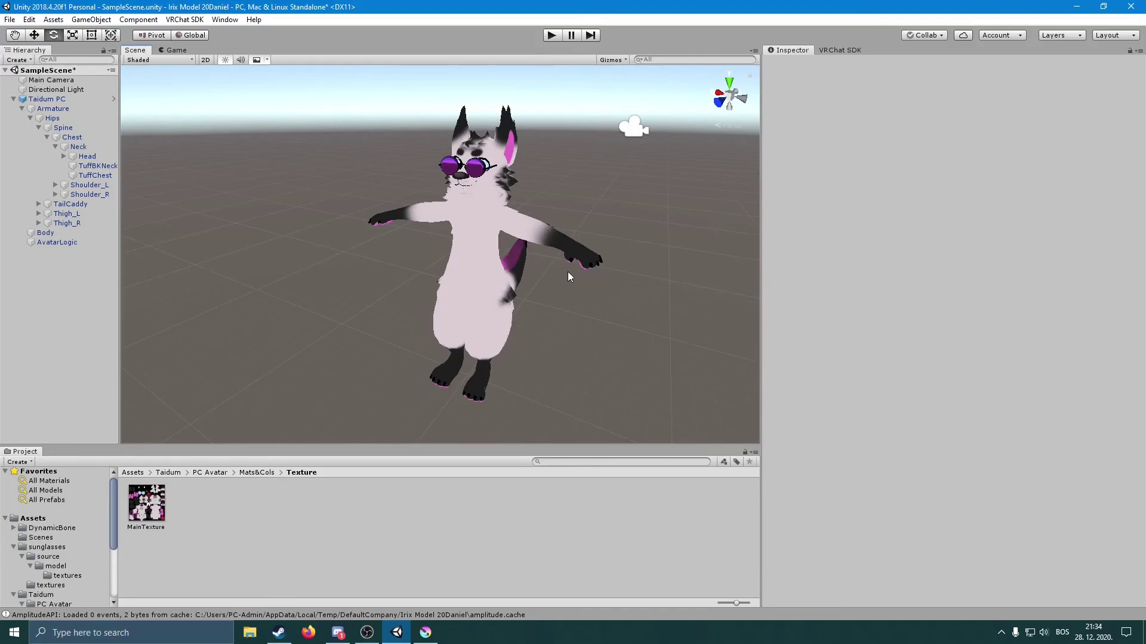
# Minimise Unity and Krita to show the desktop.
pyautogui.click(1068, 7)
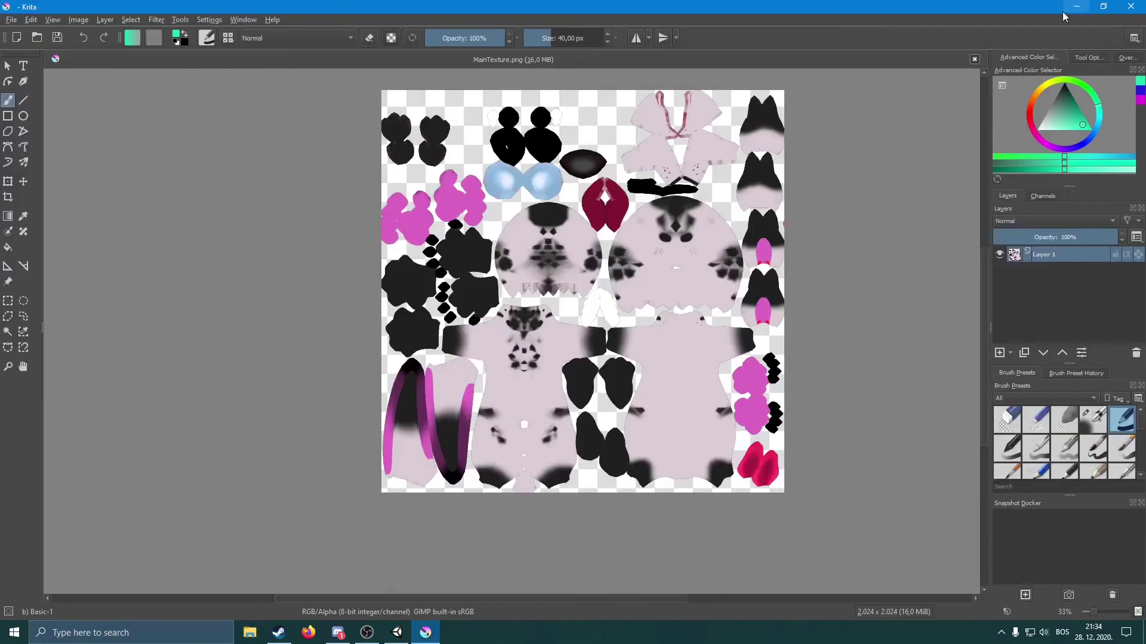
pyautogui.click(1076, 6)
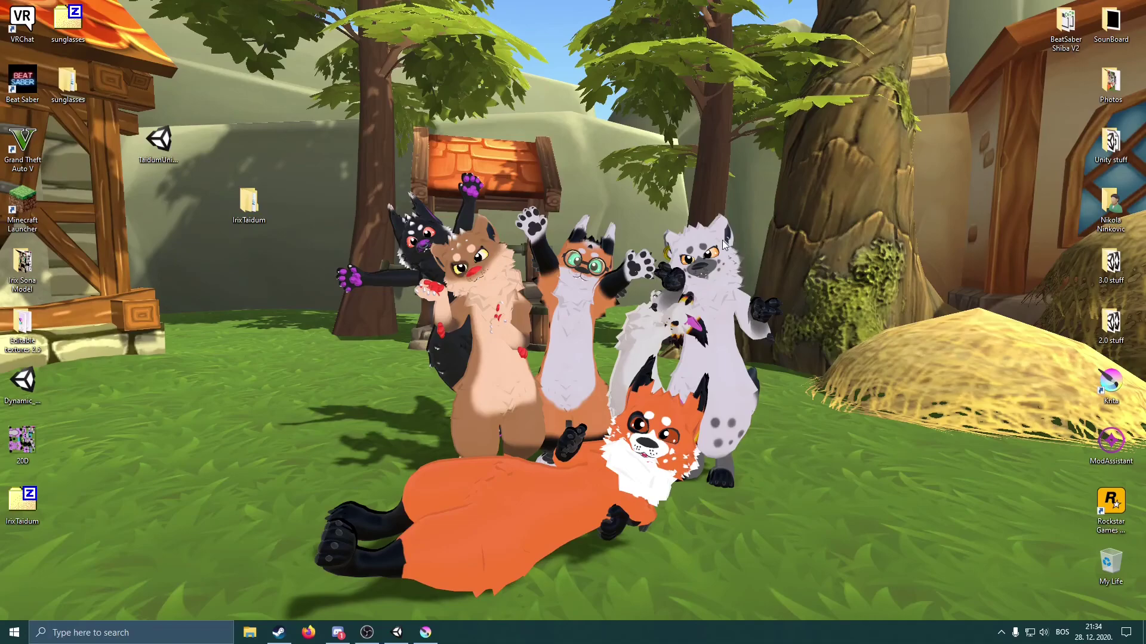